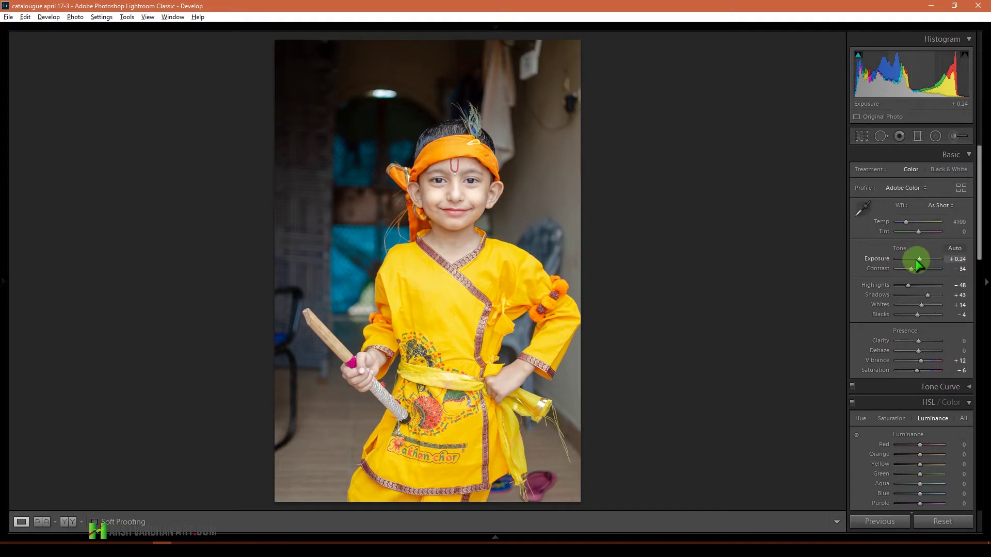
Step: Reset the photo's exposure, try a much darker setting, and set Exposure to −0.24
double_click(917, 261)
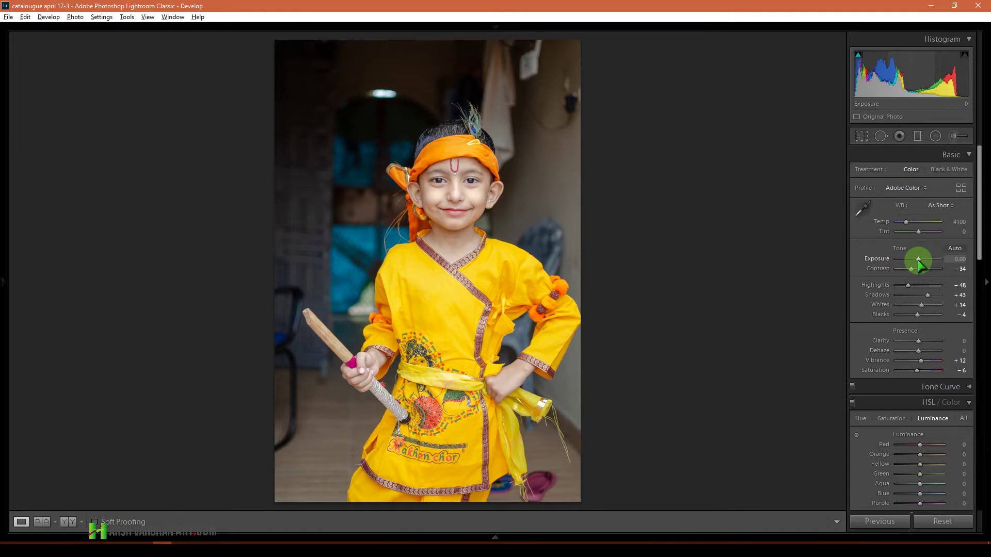
double_click(915, 259)
left_click_drag(915, 258, 898, 268)
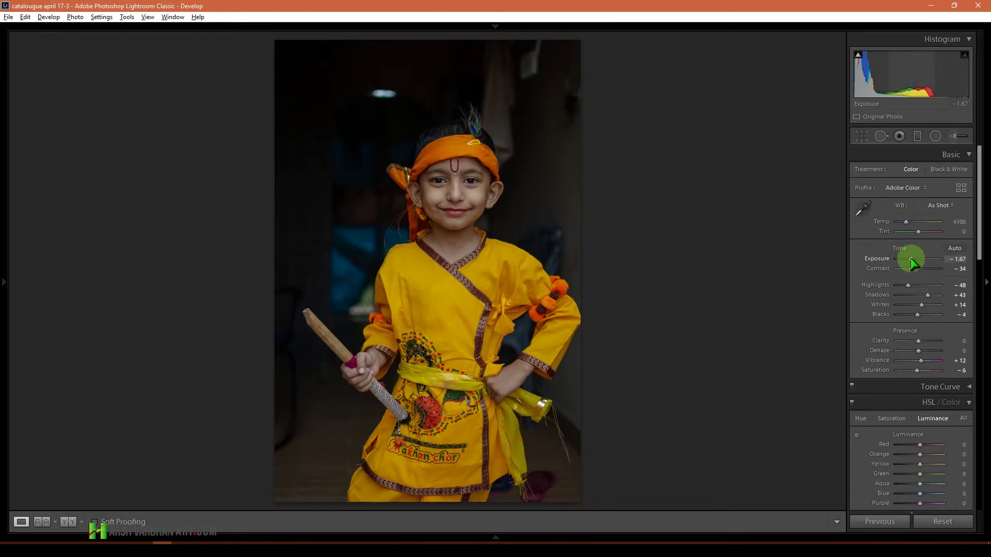
left_click_drag(911, 258, 918, 259)
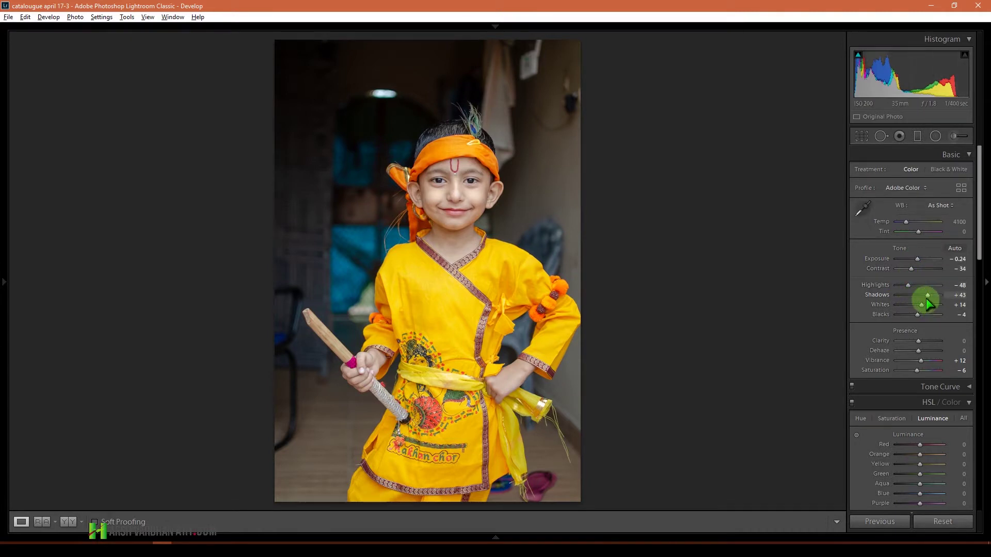
Step: Refine the photo's tone by setting Shadows to +19, Blacks to −21 and Whites to +29
mouse_move(928, 294)
left_mouse_down()
mouse_move(913, 291)
mouse_move(924, 292)
left_mouse_up()
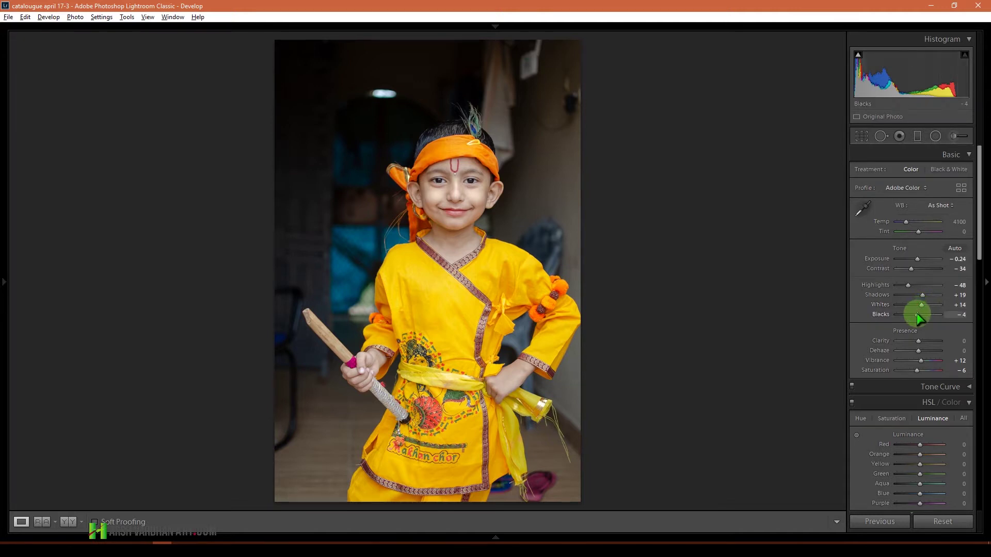
left_click(914, 314)
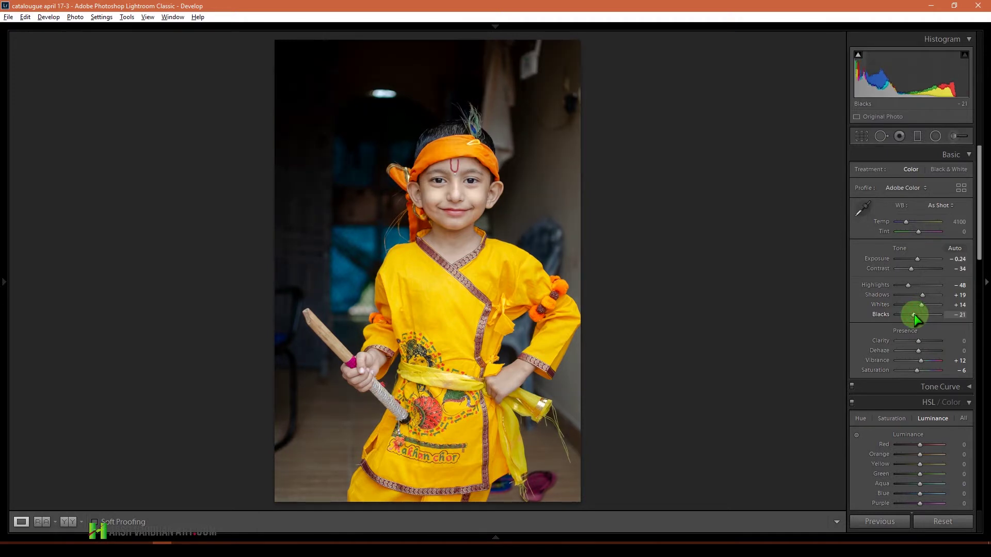
left_click_drag(922, 306, 925, 307)
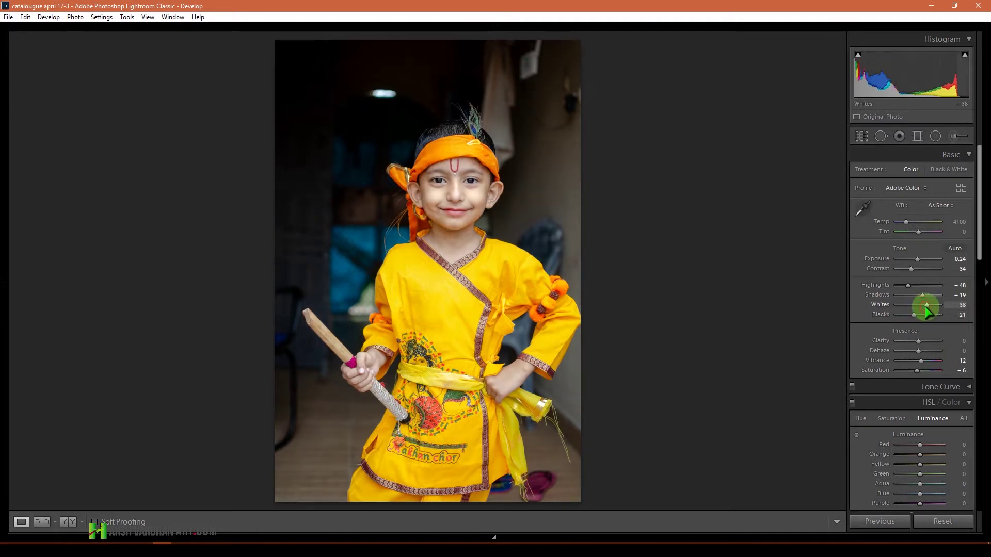
double_click(921, 307)
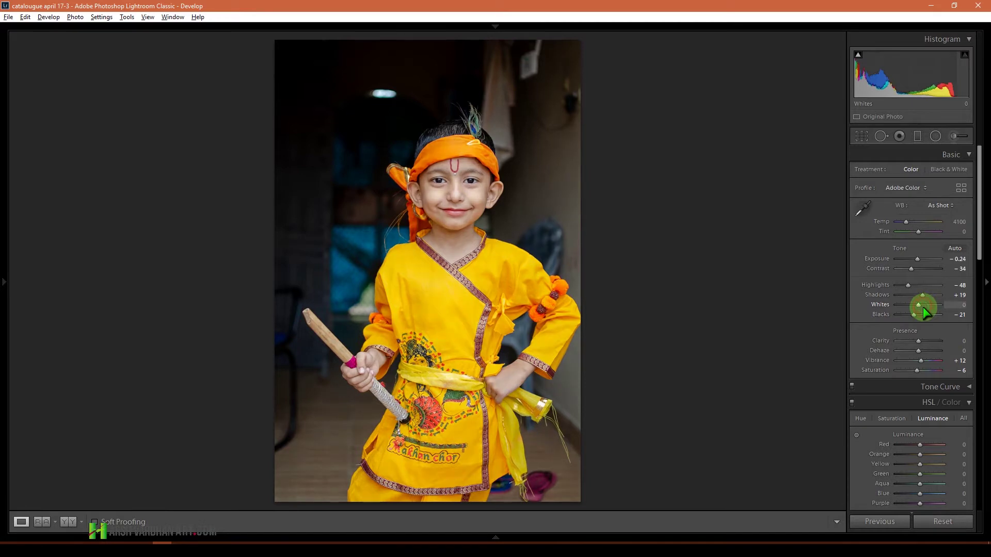
left_click(924, 306)
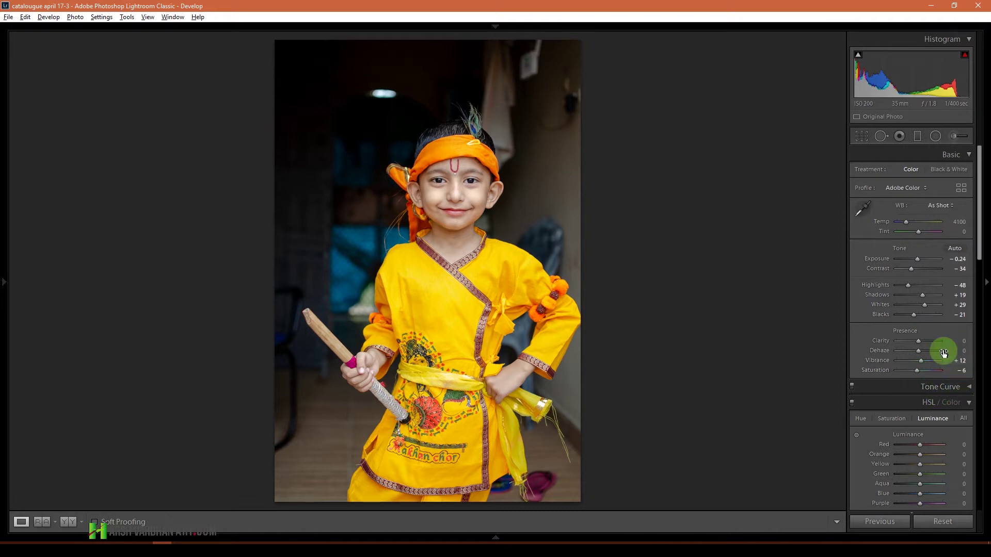
Step: Set the photo's Saturation to −2 and check the picture in the enlarged view
double_click(921, 370)
left_click(923, 370)
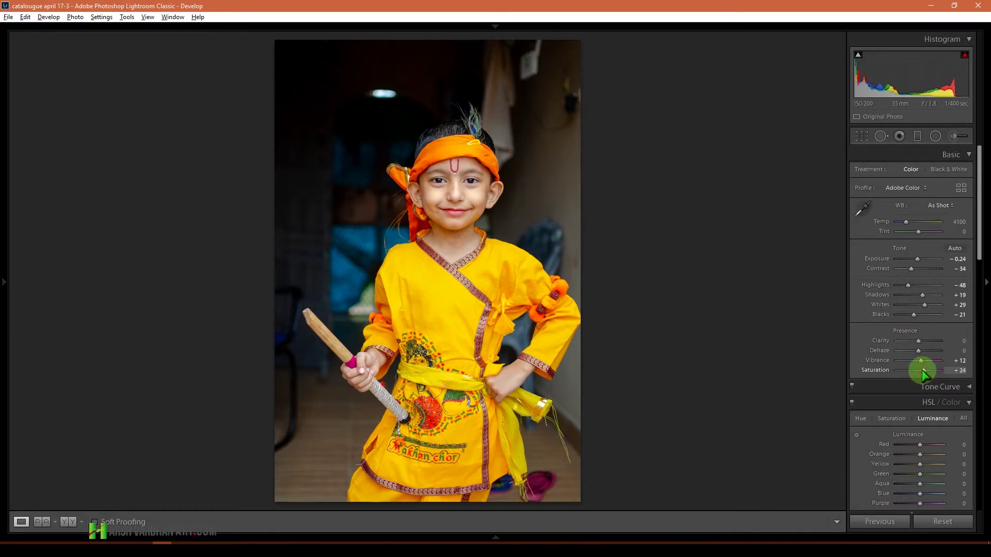
left_click(919, 370)
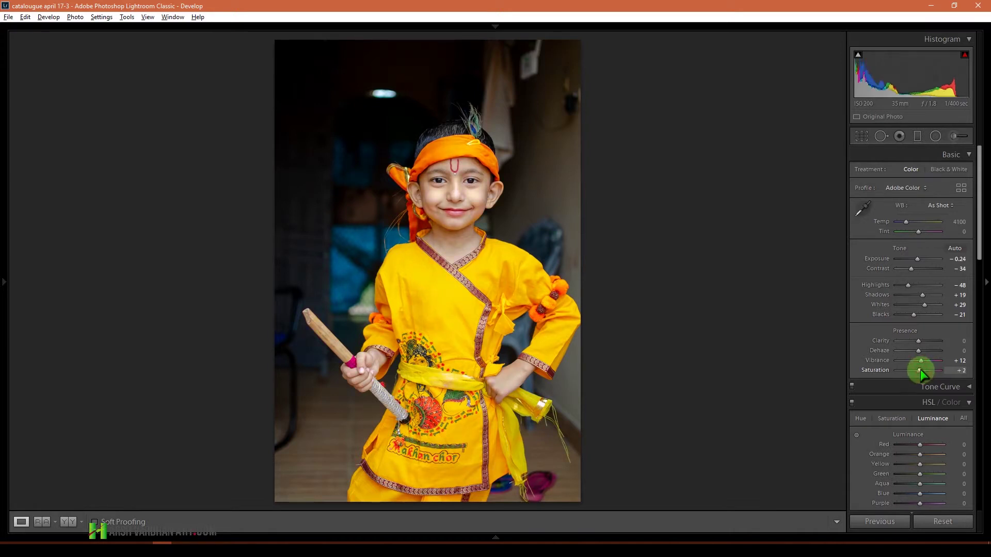
double_click(921, 370)
left_click_drag(920, 370, 917, 370)
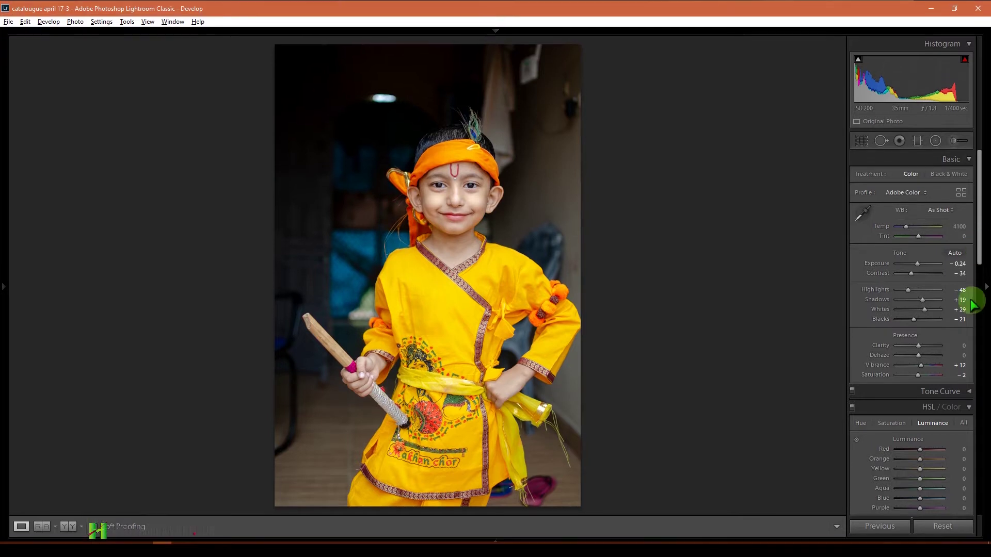
left_click(983, 258)
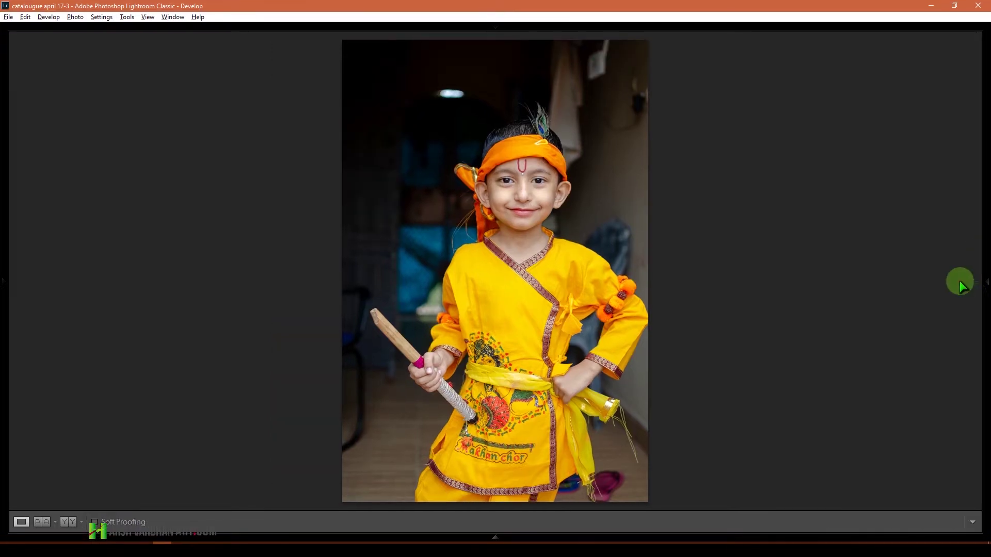
left_click(984, 276)
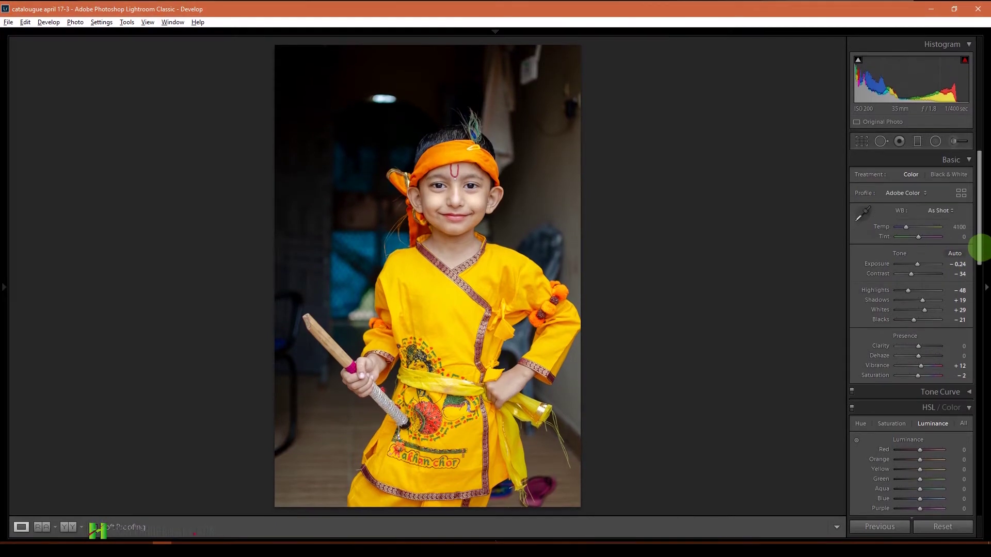
Step: Set the sharpening Masking to 82 while previewing the mask on the photo
scroll(856, 334, "down", 5)
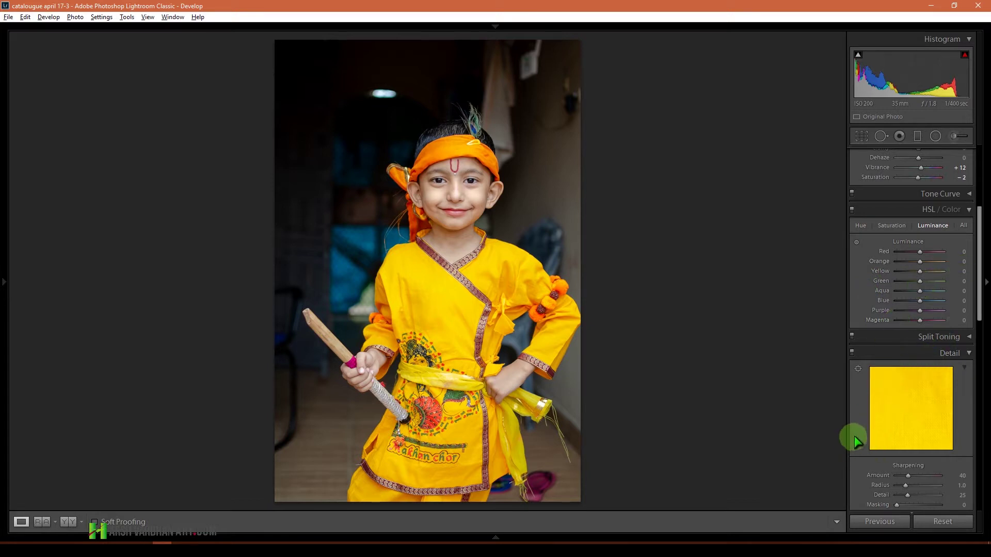
left_click_drag(979, 319, 978, 314)
scroll(977, 314, "down", 4)
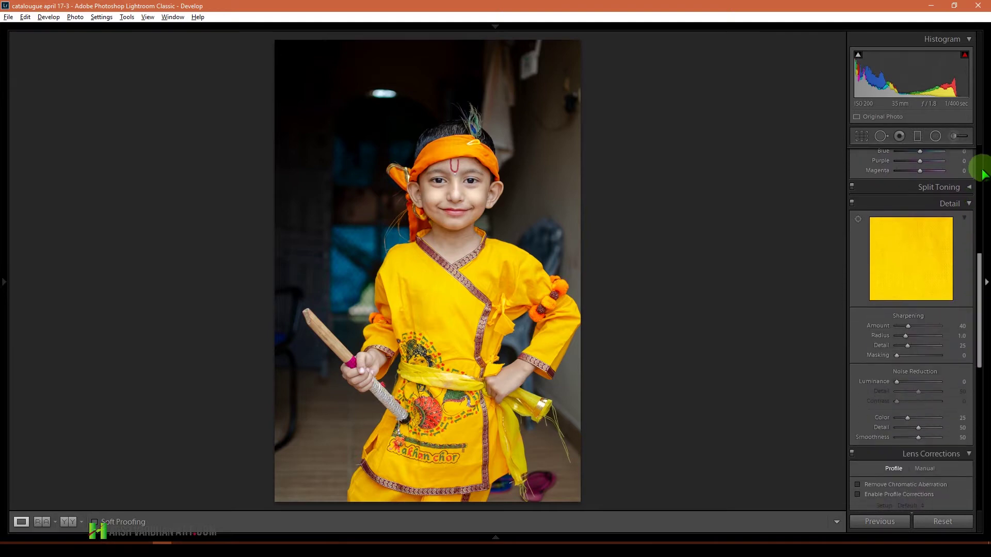
left_click_drag(930, 356, 919, 361)
key("alt")
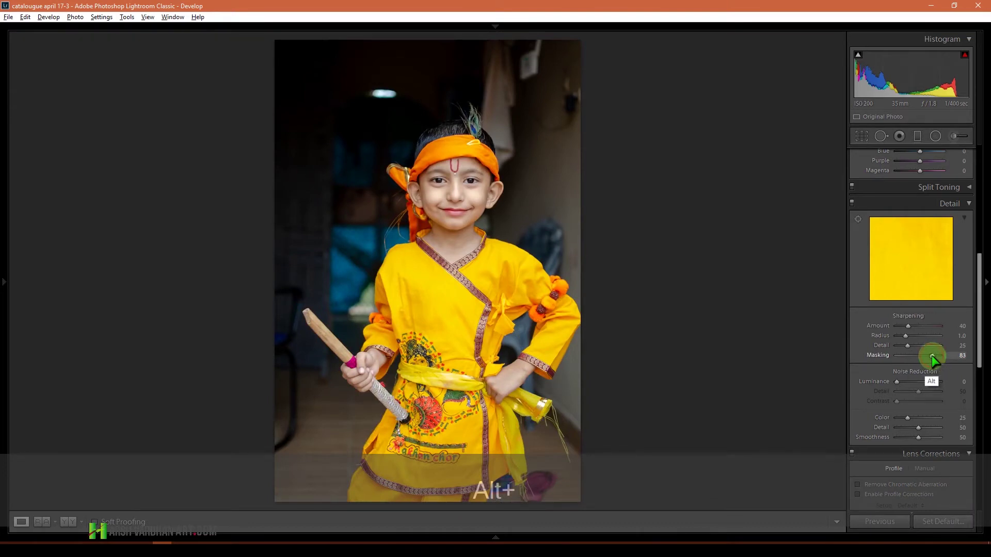
left_click(932, 355, "alt")
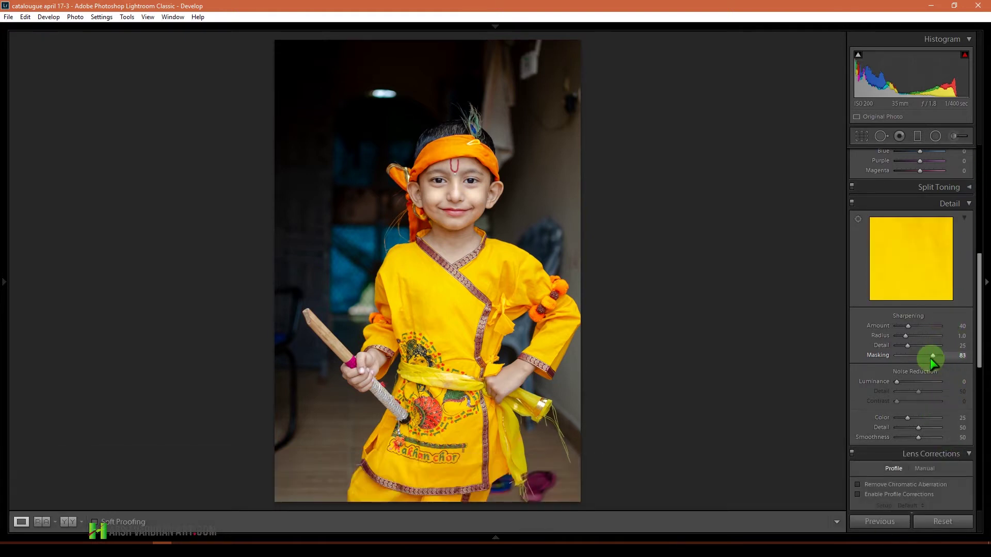
left_click_drag(931, 356, 934, 359, "alt")
Step: Set the sharpening Amount to 48 and the Luminance noise reduction to 15, judging them on the boy's face
left_click_drag(908, 326, 912, 325)
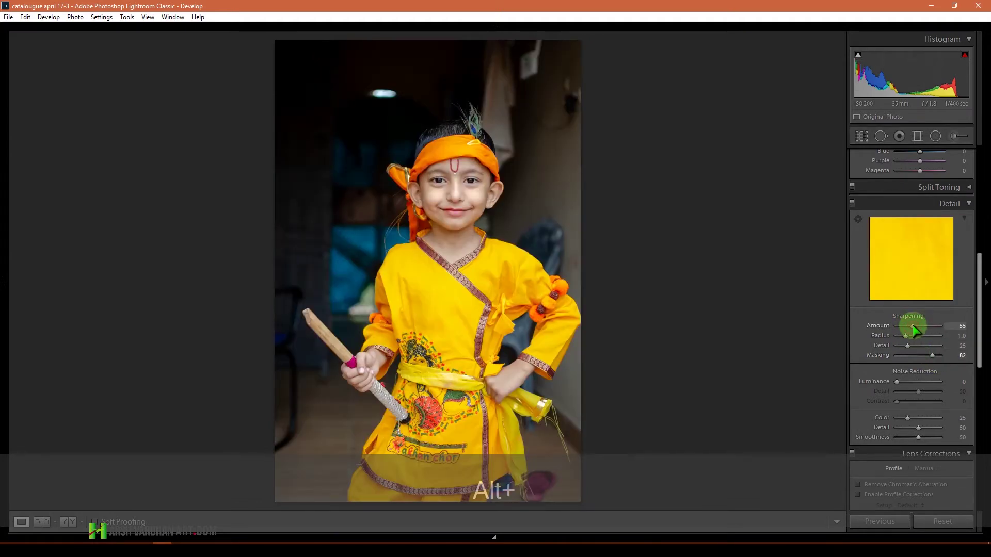
left_click(450, 190)
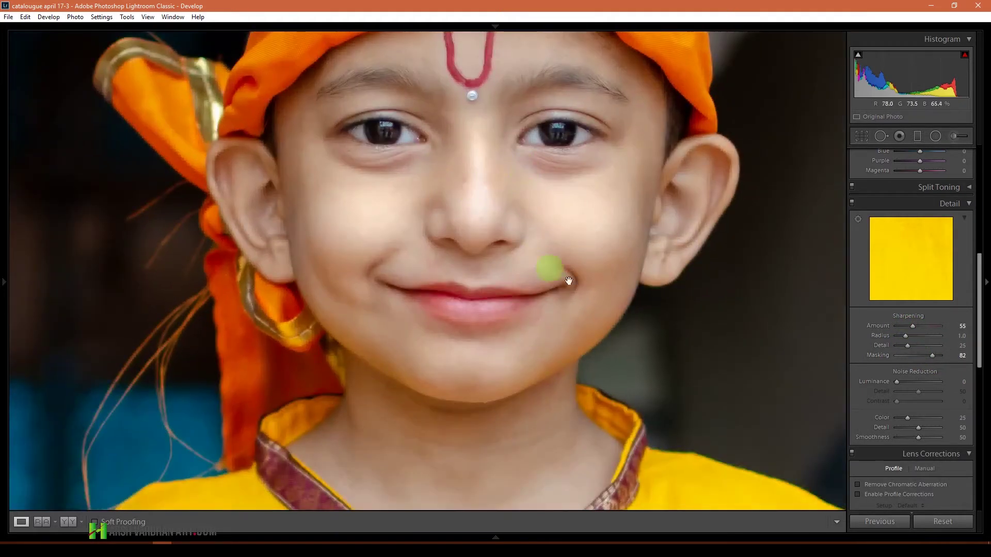
left_click_drag(911, 326, 907, 325)
left_click_drag(897, 381, 909, 380)
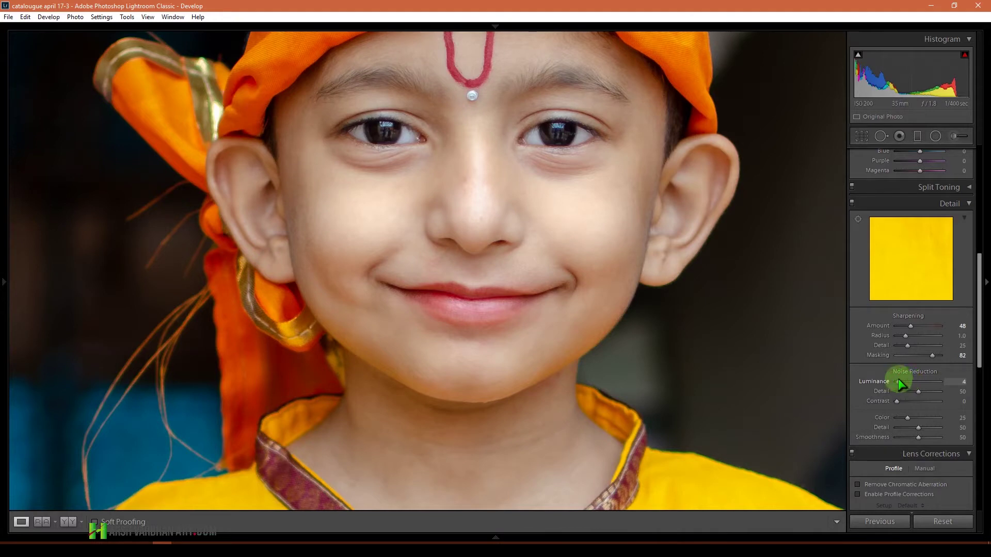
left_click_drag(907, 383, 903, 383)
Step: Enable chromatic aberration removal and lens profile corrections, comparing the photo with and without the profile
left_click(857, 484)
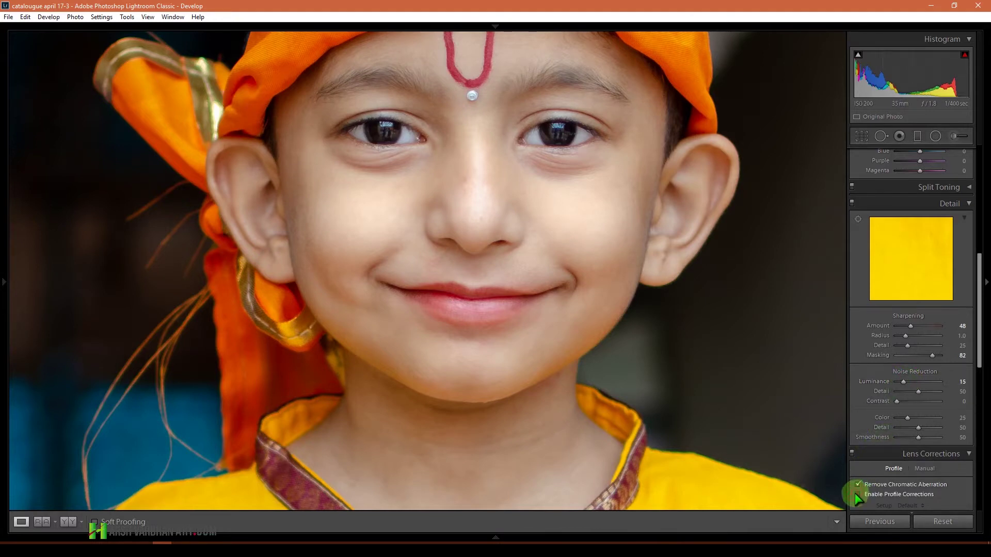
left_click(855, 494)
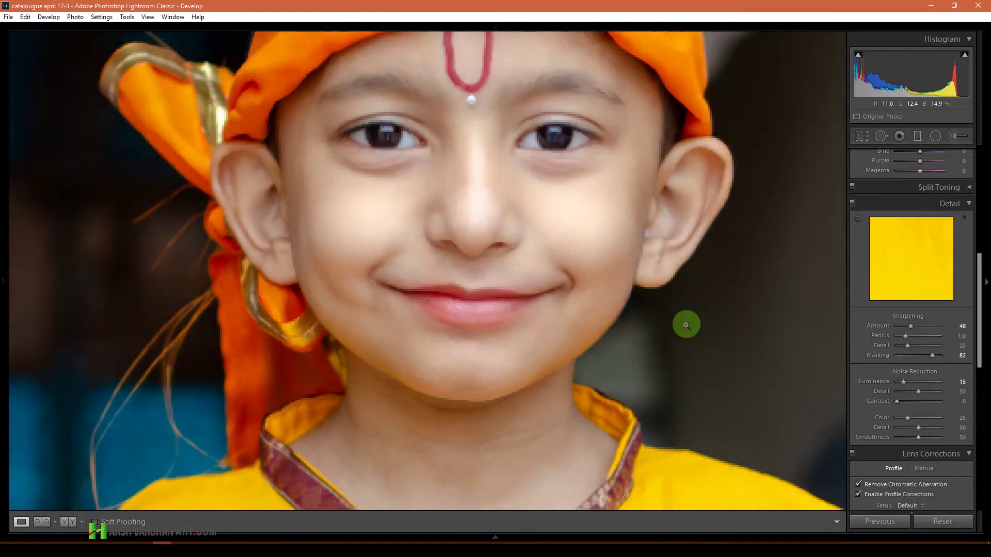
left_click(686, 315)
left_click(859, 494)
left_click(859, 494)
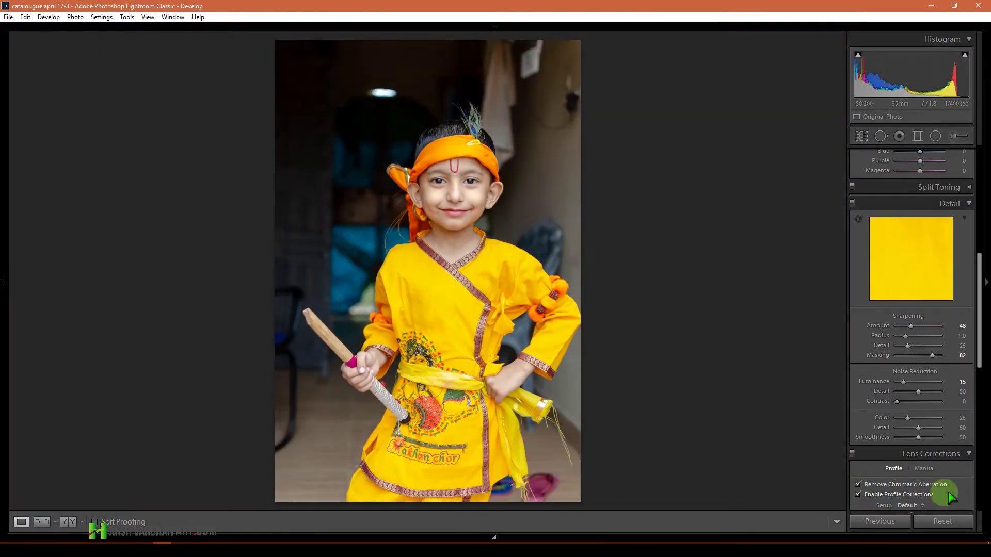
Step: Set the post-crop vignetting Amount to −21, then check the face close up and compare the photo before and after
left_click_drag(979, 343, 975, 454)
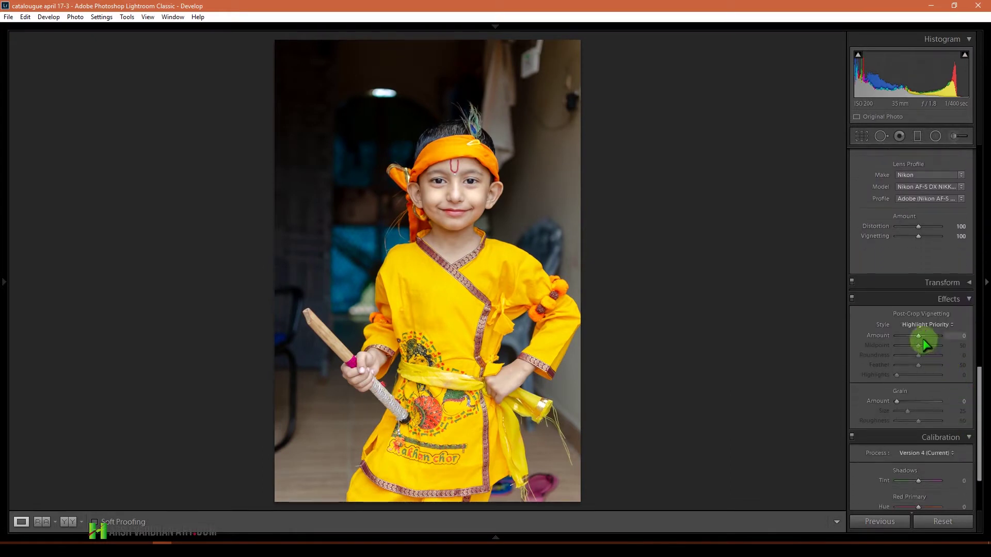
left_click_drag(923, 339, 915, 337)
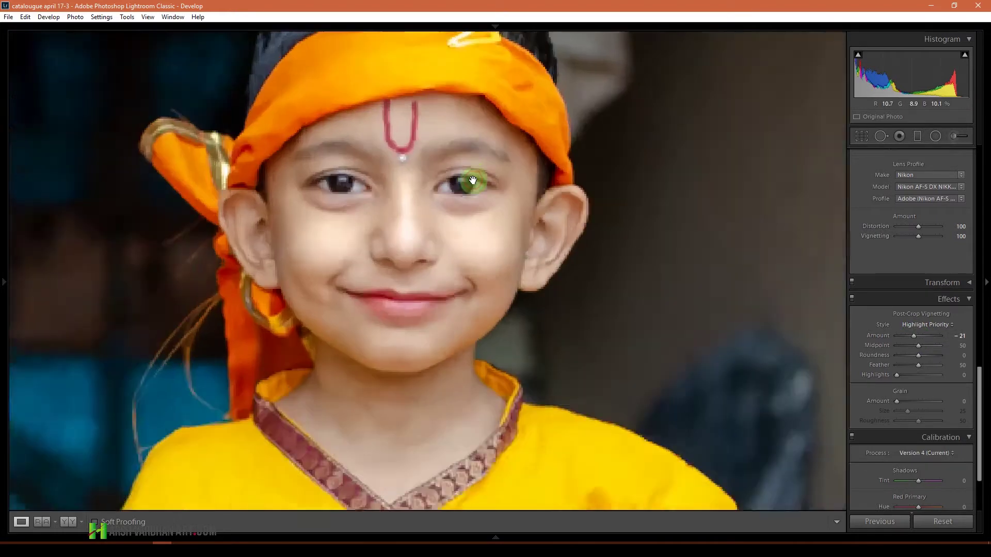
left_click(473, 181)
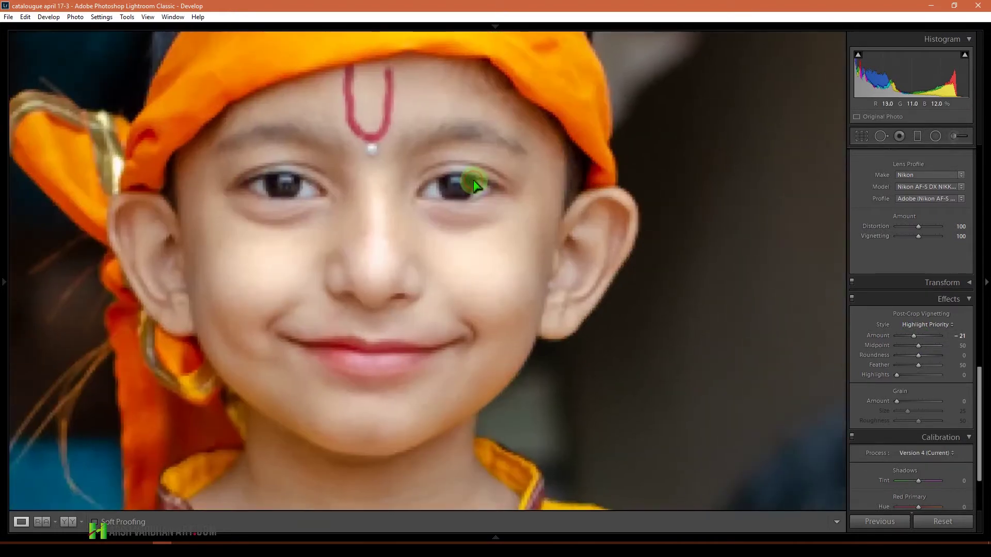
left_click(473, 181)
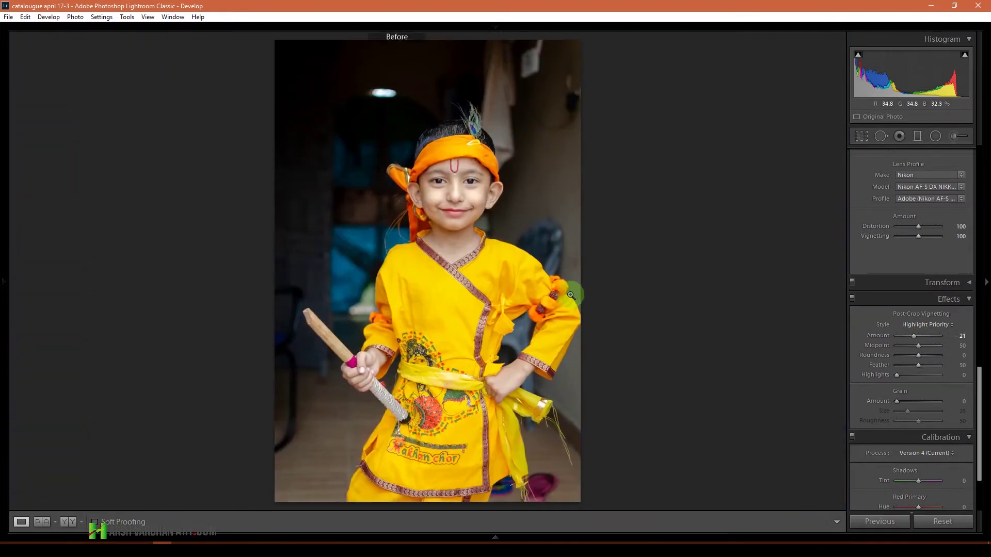
key("y")
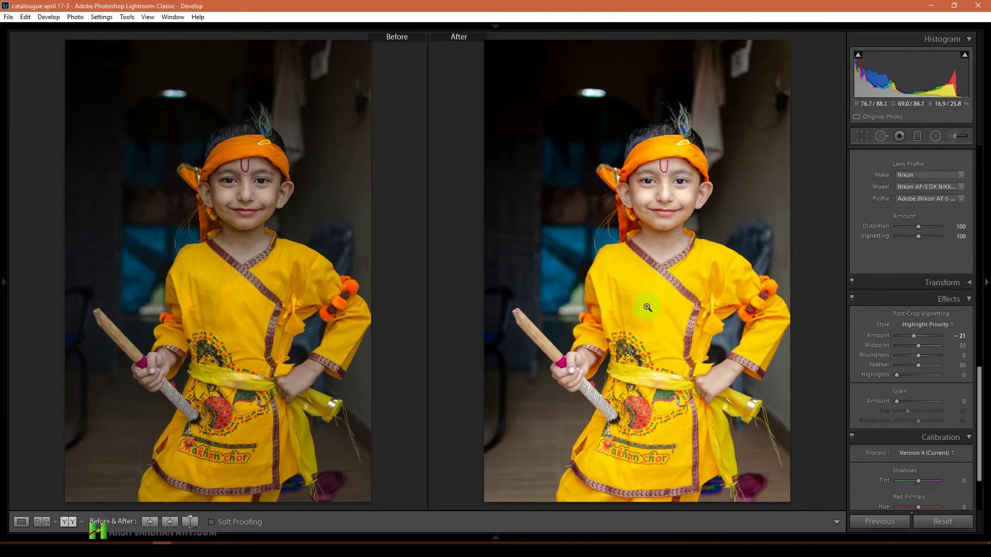
key("y")
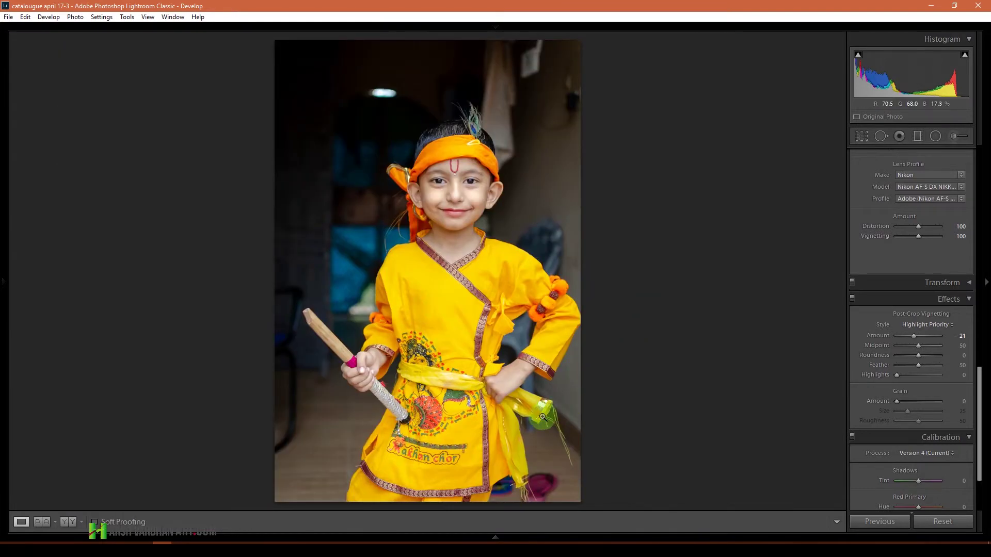
right_click(483, 397)
mouse_move(492, 293)
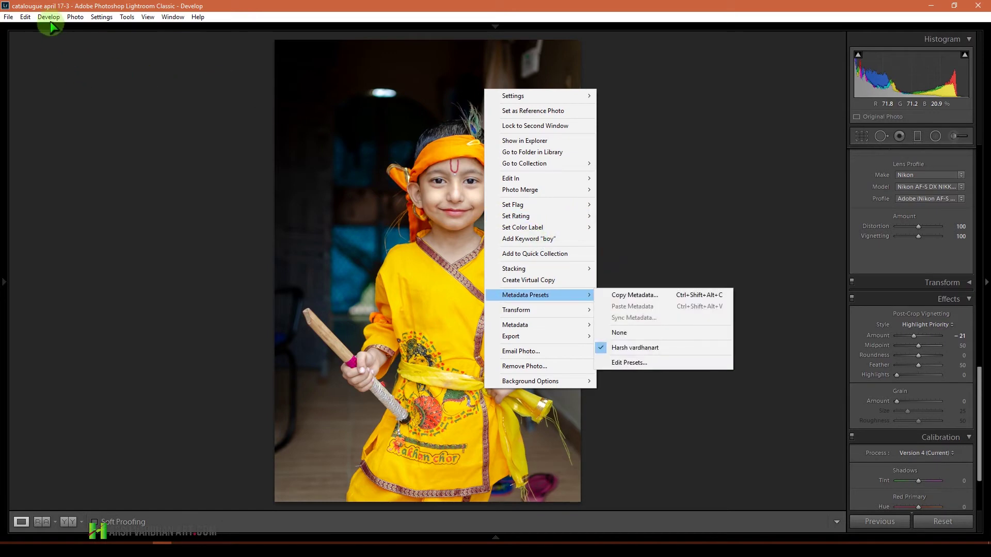
left_click(101, 16)
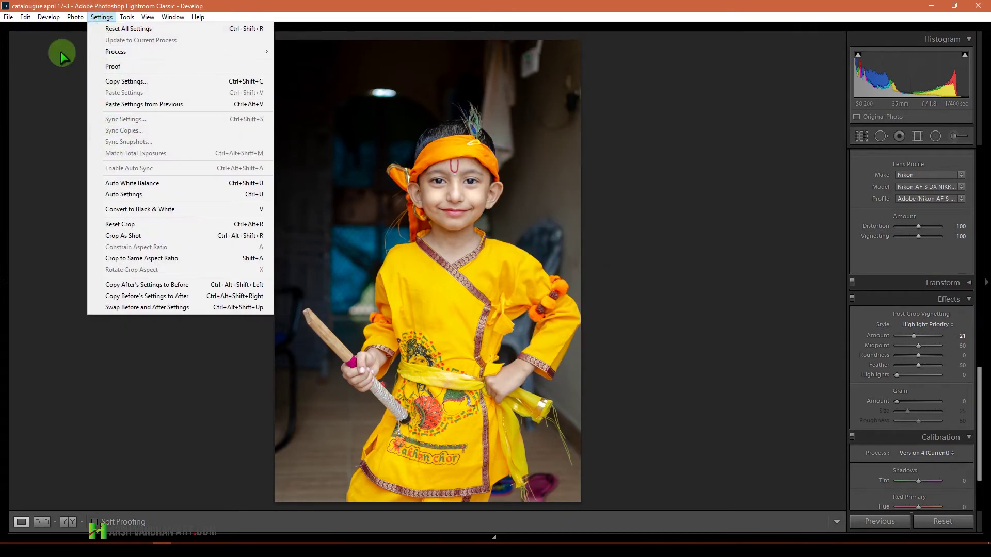
Step: In the external editing preferences, choose PSD as the file format for both Photoshop and the additional external editor
mouse_move(25, 17)
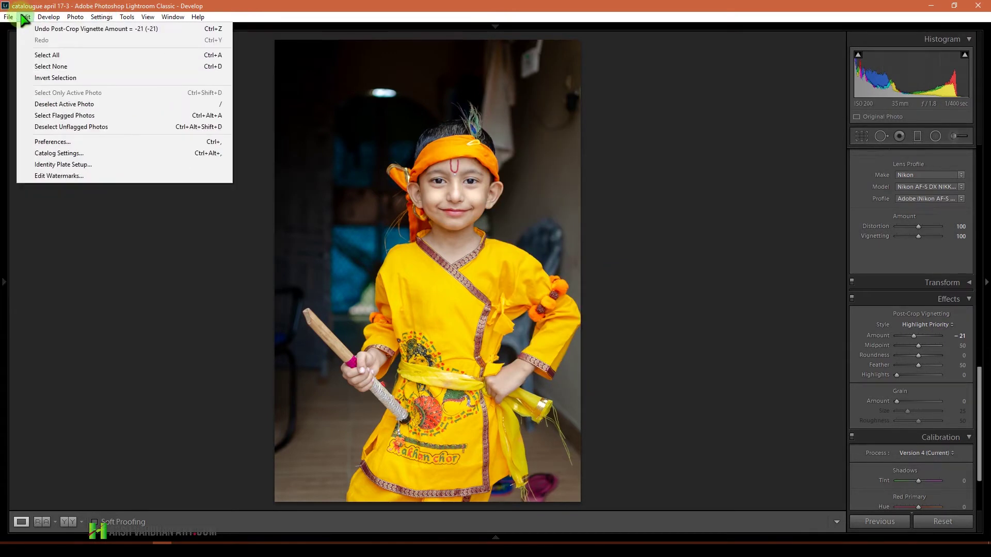
left_click(67, 143)
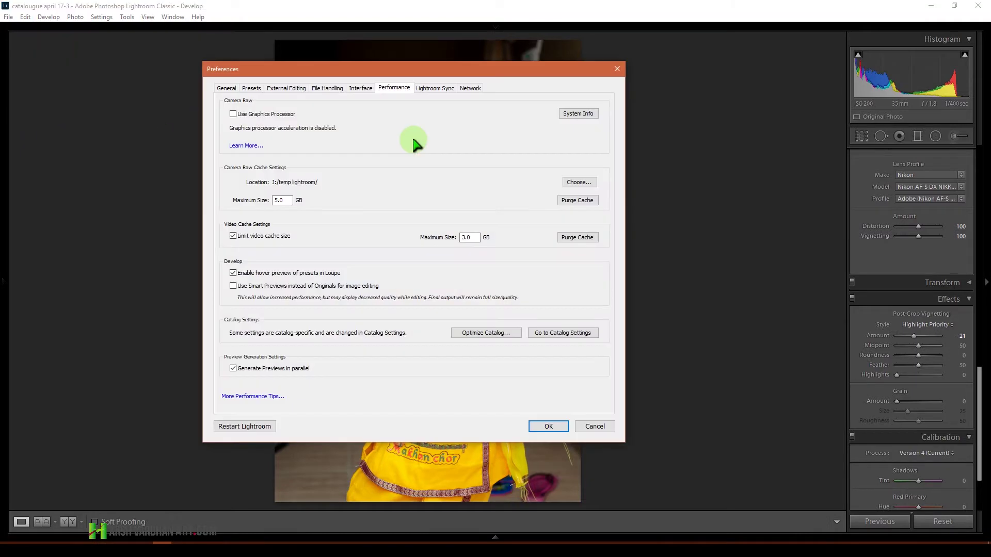
left_click(286, 89)
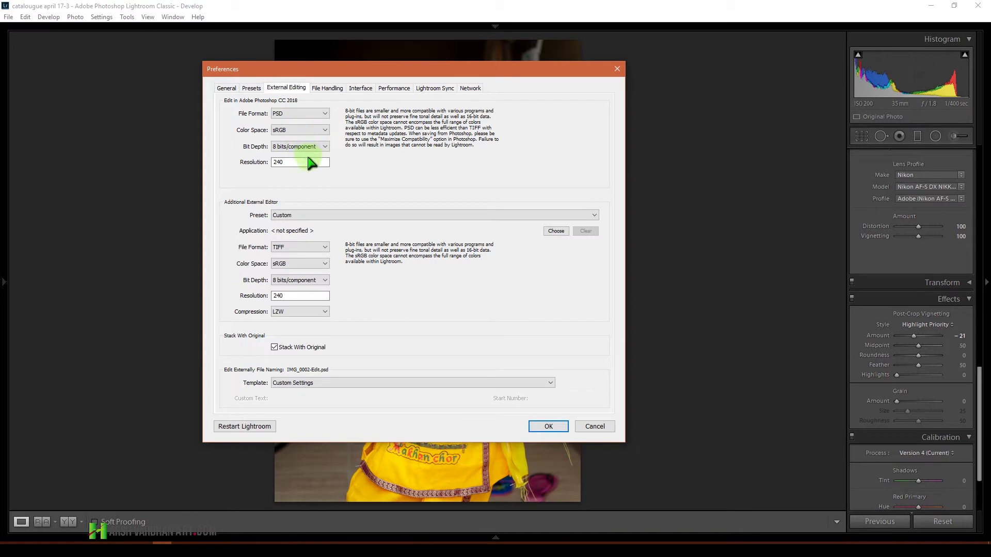
left_click(309, 111)
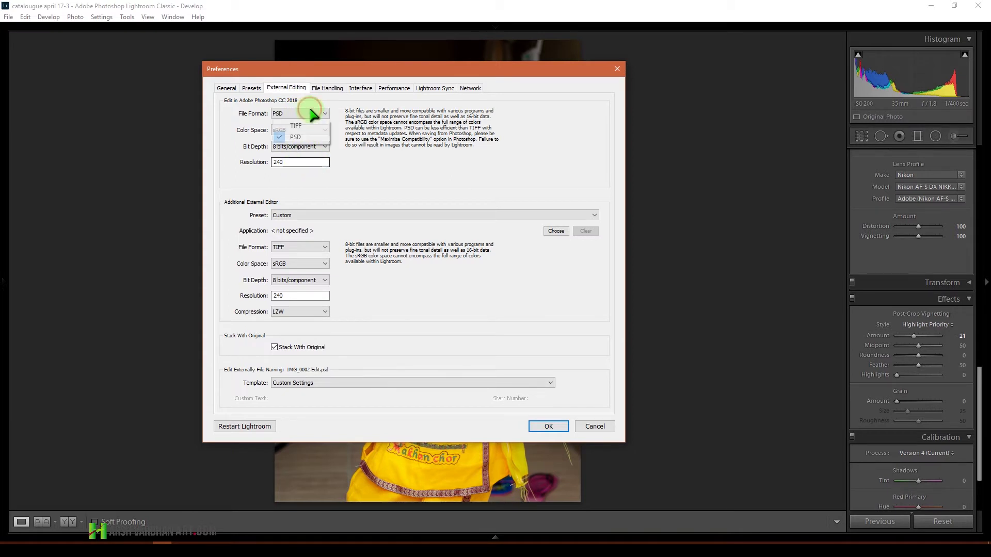
left_click(310, 137)
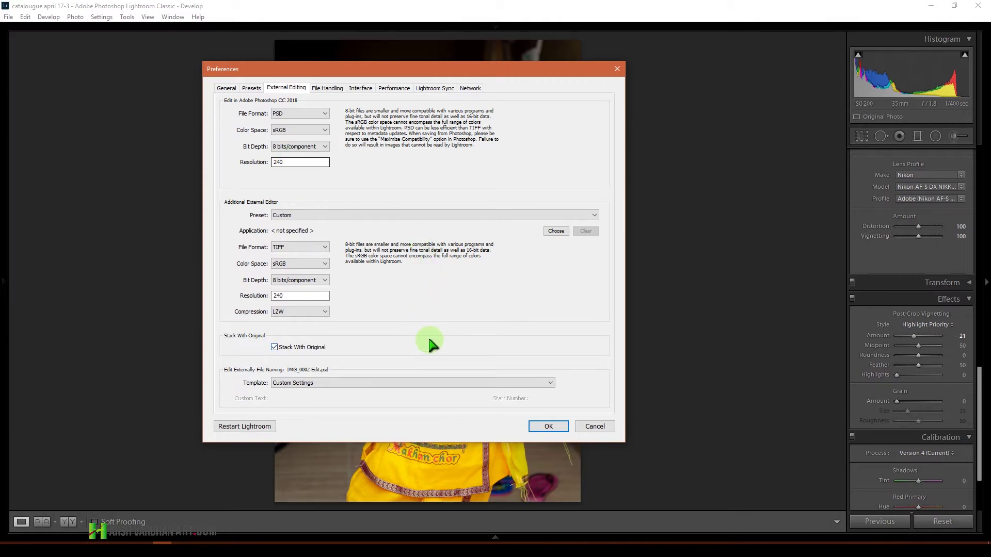
left_click(319, 250)
left_click(311, 267)
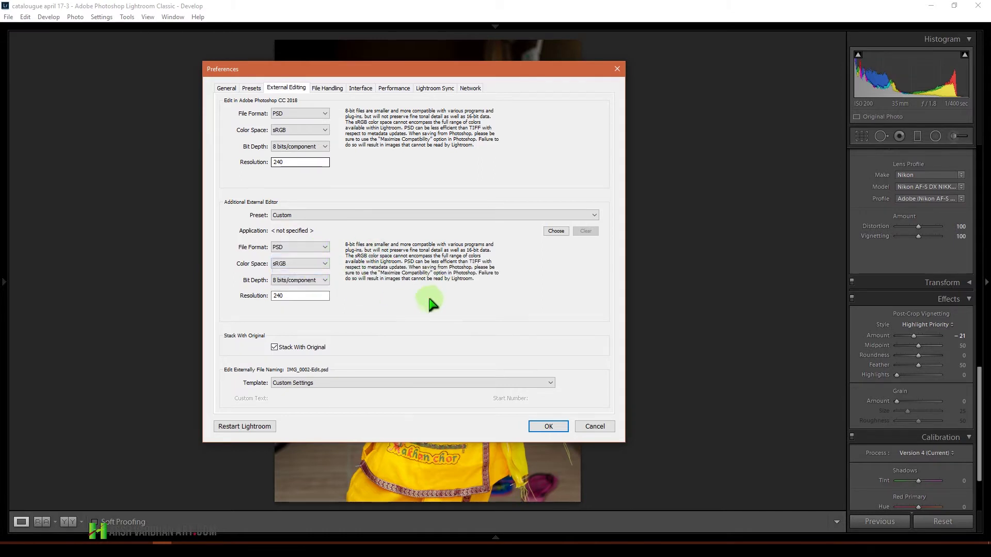
left_click(547, 426)
Step: Open the portrait in Adobe Photoshop CC 2018 and select the boy with the Select Subject command
right_click(470, 376)
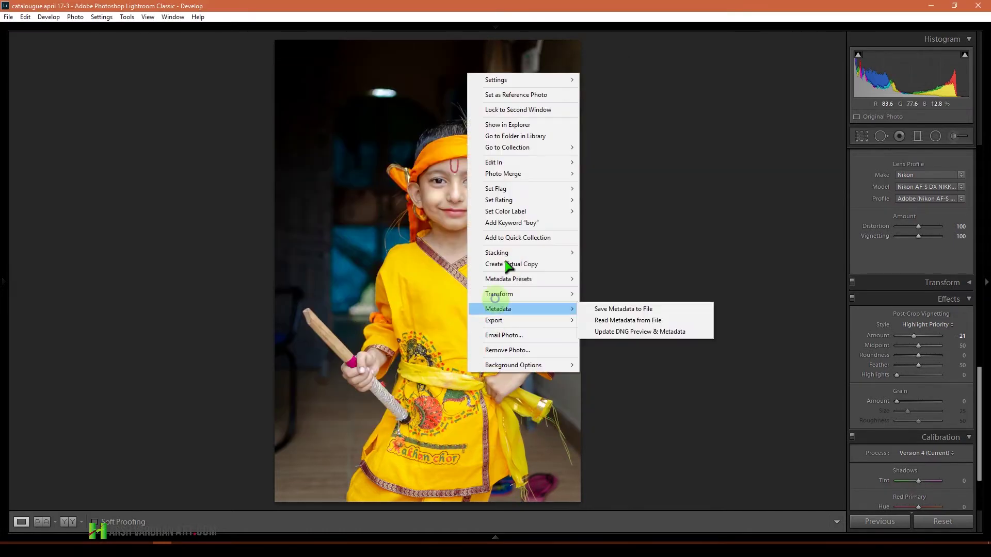
mouse_move(551, 163)
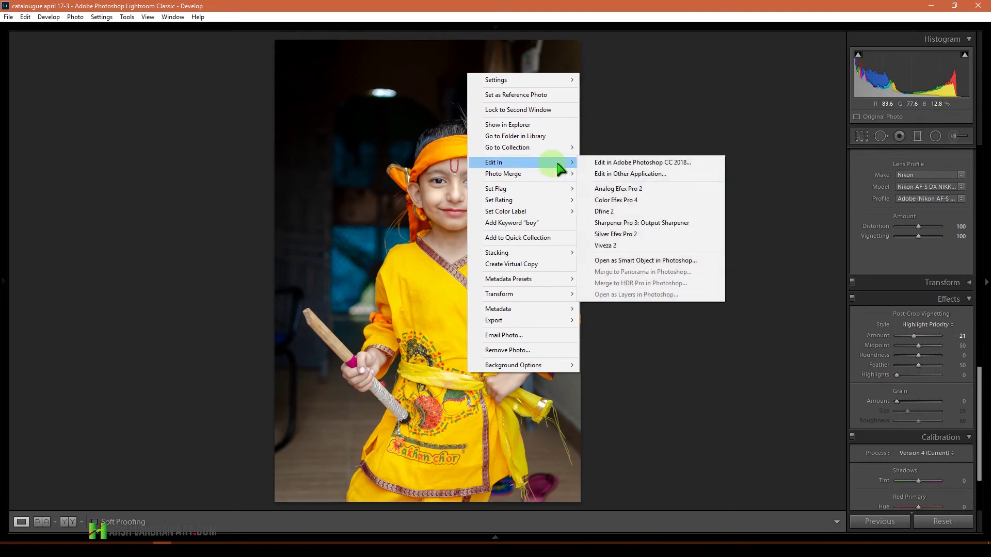
left_click(643, 162)
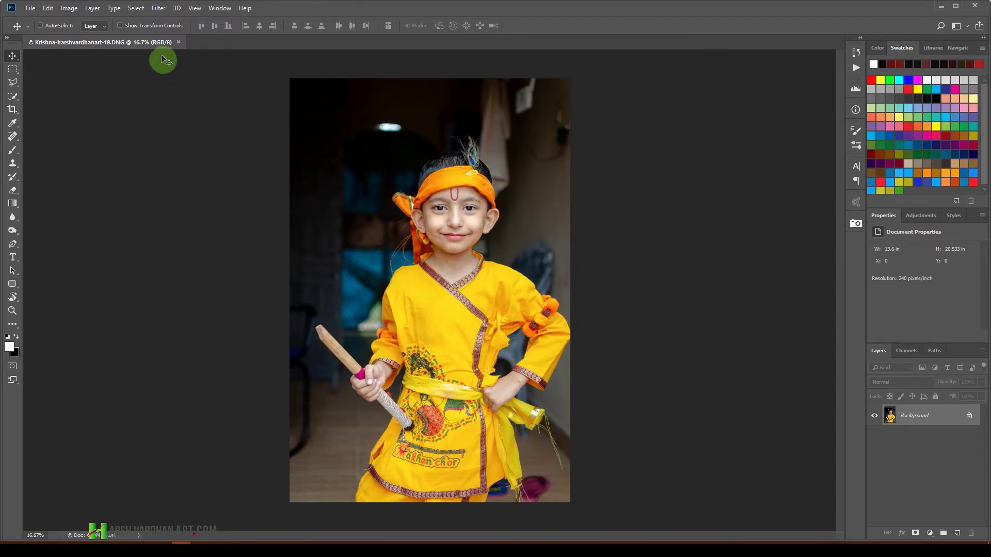
left_click(137, 9)
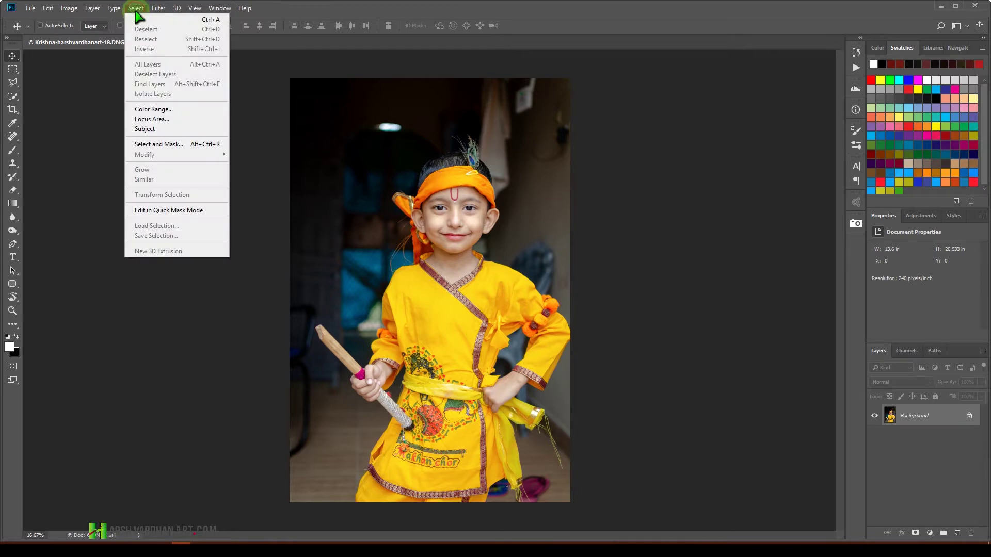
left_click(163, 128)
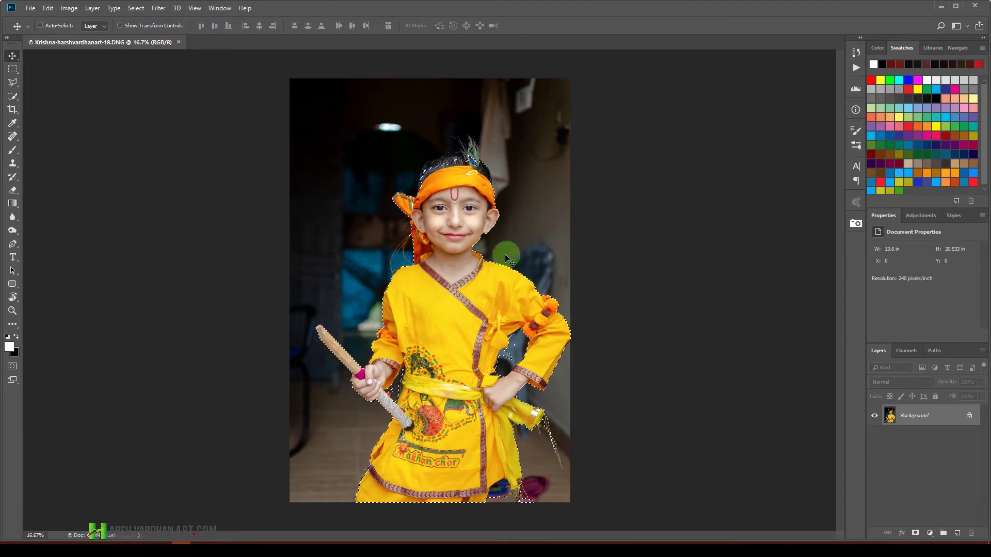
Step: Subtract the background gaps between the boy's arms and body from the selection with the Quick Selection tool
key("ctrl+space")
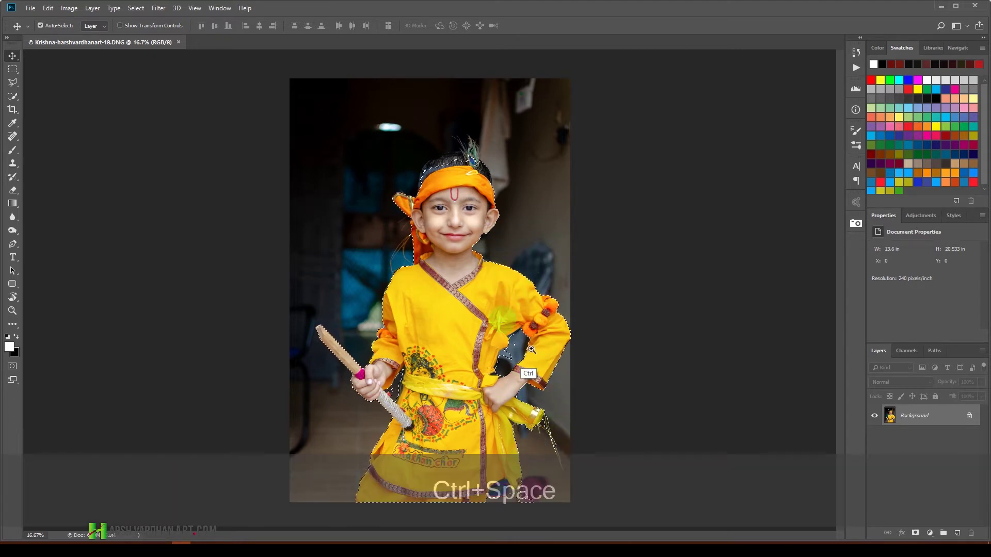
left_click_drag(521, 342, 579, 381)
mouse_move(629, 362)
left_mouse_down()
mouse_move(536, 274)
mouse_move(586, 302)
mouse_move(562, 286)
mouse_move(564, 300)
mouse_move(537, 306)
left_mouse_up()
key("w")
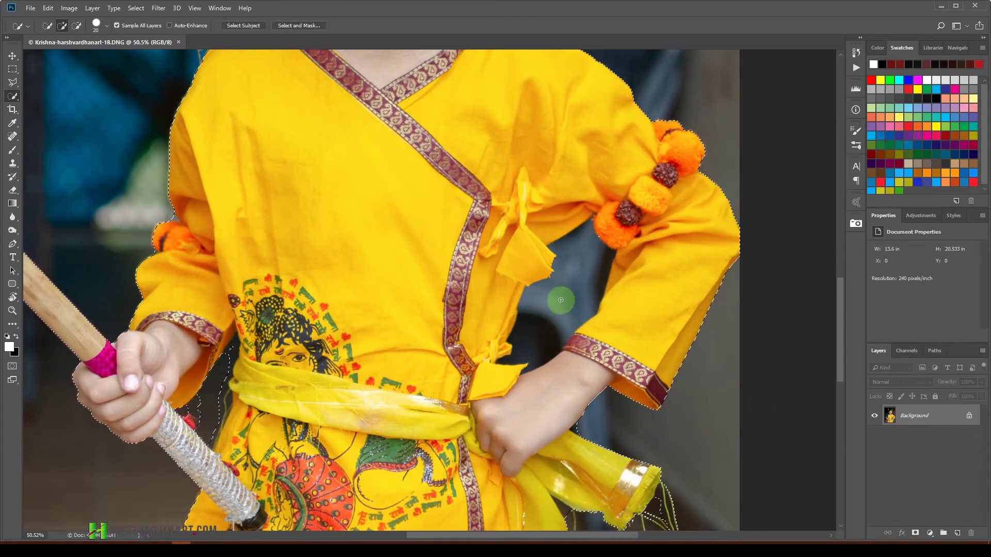
key("ctrl+z")
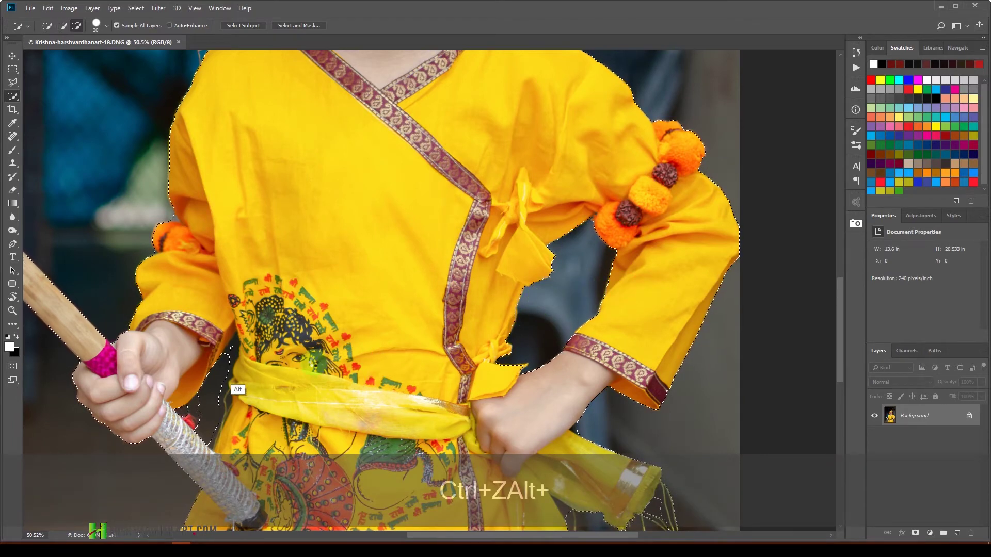
left_click_drag(234, 348, 222, 396)
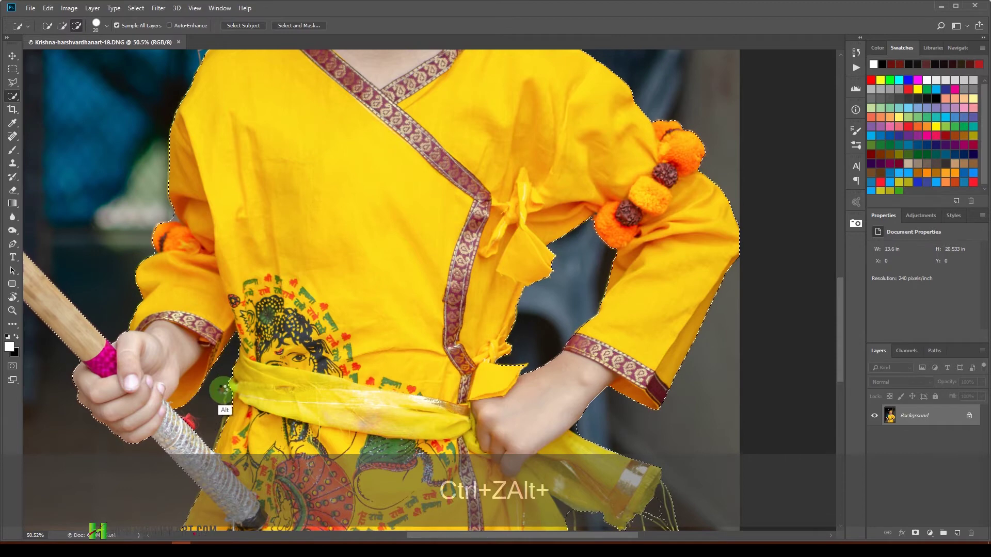
Step: Add the top of the boy's hair and the peacock feather to the selection with the Quick Selection tool
left_click_drag(295, 54, 323, 510)
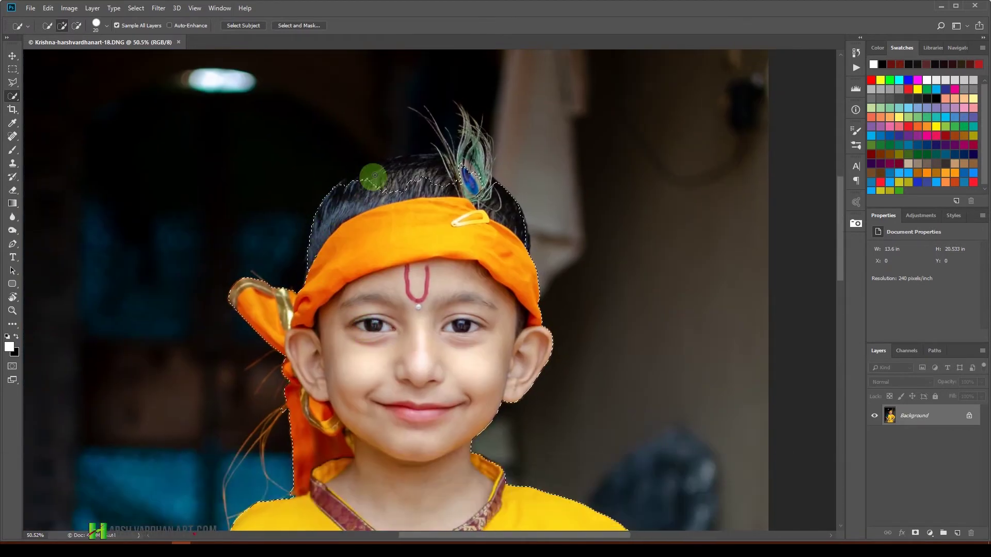
mouse_move(427, 106)
left_mouse_down()
mouse_move(489, 143)
mouse_move(496, 182)
left_mouse_up()
left_click_drag(496, 147, 513, 193)
mouse_move(414, 154)
left_mouse_down()
mouse_move(427, 132)
mouse_move(364, 153)
mouse_move(416, 144)
mouse_move(426, 121)
mouse_move(438, 137)
mouse_move(421, 102)
left_mouse_up()
Step: Clean up the selection around the end of the yellow sash and its loose threads by subtracting the background
left_click_drag(465, 405, 316, 51)
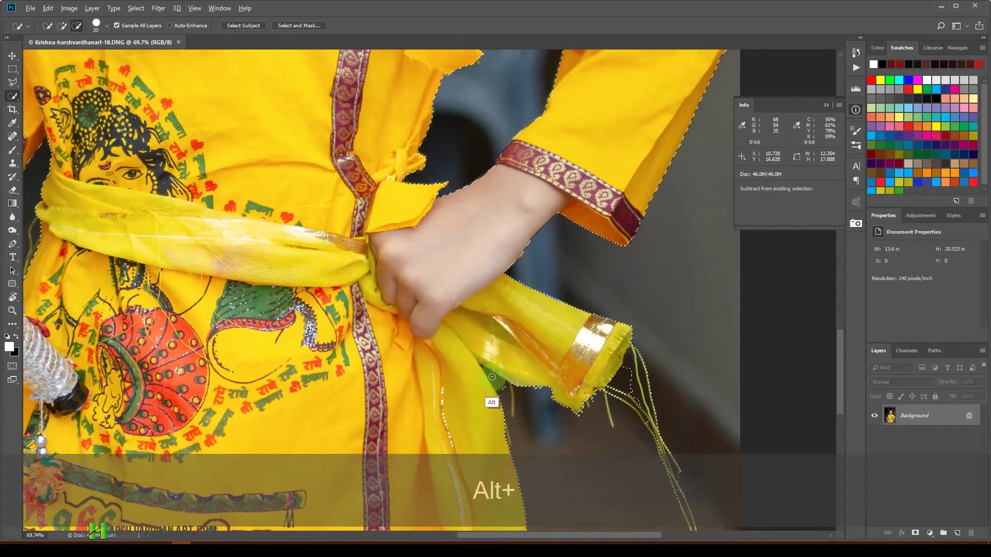
scroll(556, 327, "up", 2)
left_click(613, 331, "alt")
left_click(660, 347)
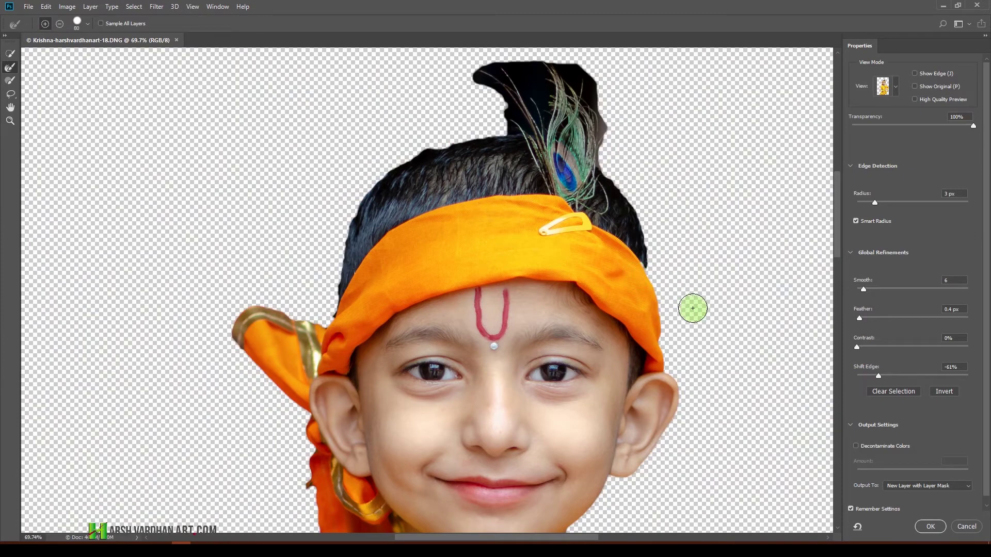
Step: Refine the selection edge around the peacock feather in Select and Mask to remove the dark background between its strands
left_click(558, 266, "ctrl+alt")
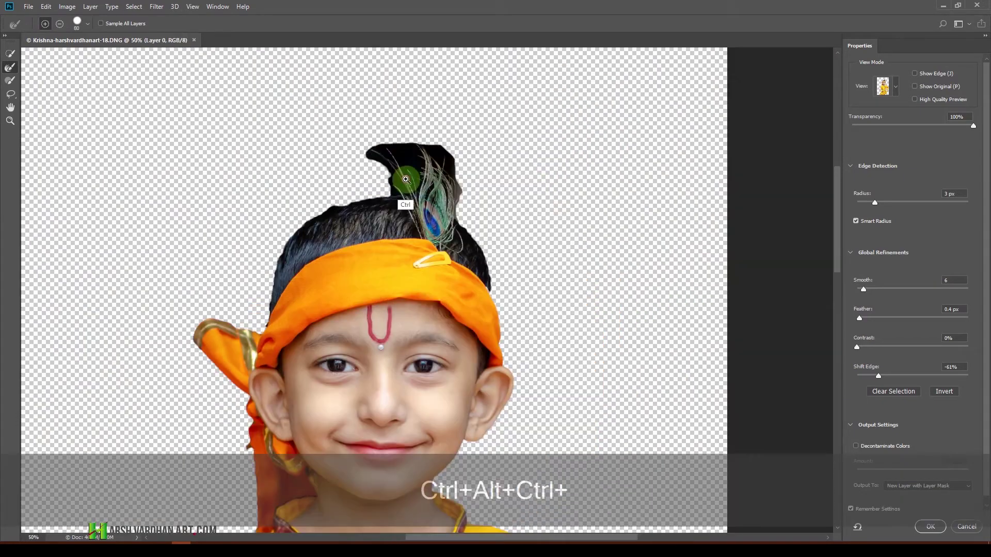
left_click(11, 81)
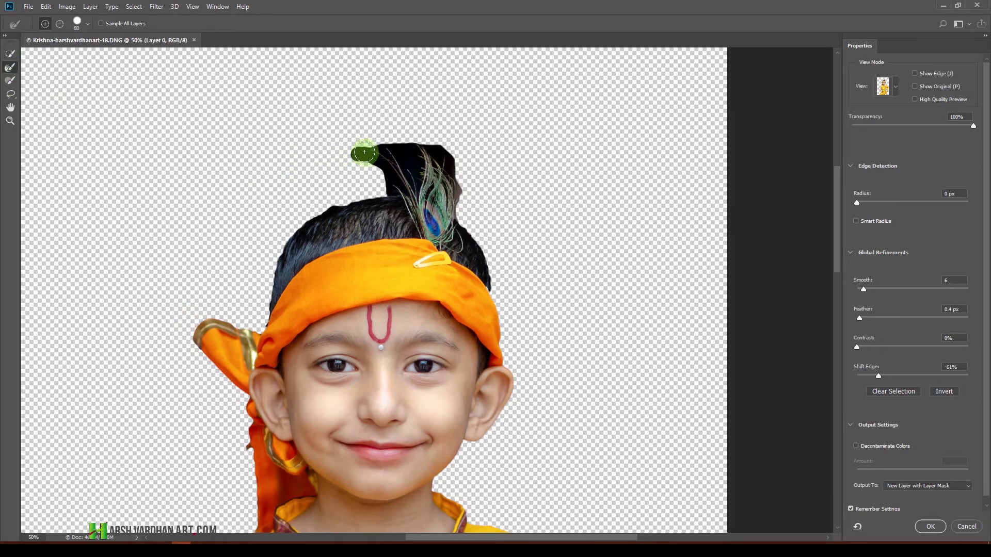
mouse_move(386, 162)
left_mouse_down()
mouse_move(399, 190)
mouse_move(387, 150)
mouse_move(404, 176)
mouse_move(415, 147)
mouse_move(443, 144)
mouse_move(373, 167)
mouse_move(419, 185)
mouse_move(444, 168)
left_mouse_up()
Step: Enable Smart Radius with a Radius of 8 px and brush over the feather's edge again to recover its fine strands
left_click(856, 222)
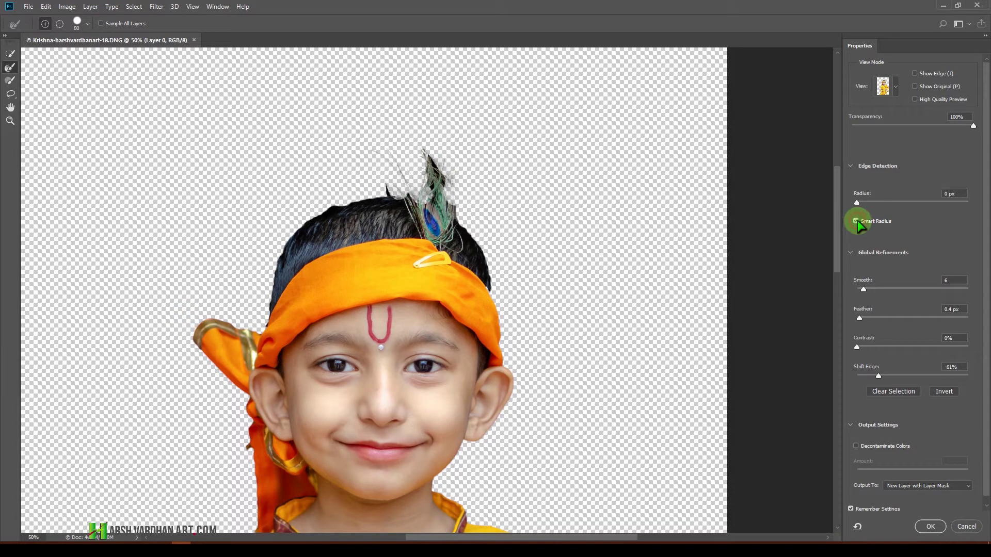
left_click(897, 203)
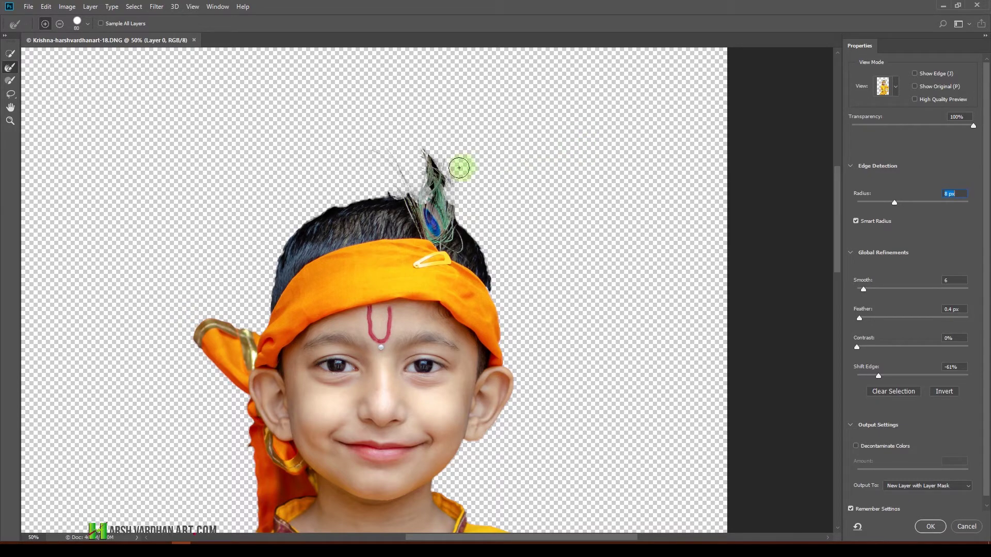
mouse_move(429, 176)
left_mouse_down()
mouse_move(396, 209)
mouse_move(443, 203)
mouse_move(468, 229)
mouse_move(393, 196)
mouse_move(458, 224)
mouse_move(421, 144)
mouse_move(395, 158)
mouse_move(396, 182)
mouse_move(465, 156)
mouse_move(460, 198)
mouse_move(411, 168)
mouse_move(389, 192)
mouse_move(527, 175)
left_mouse_up()
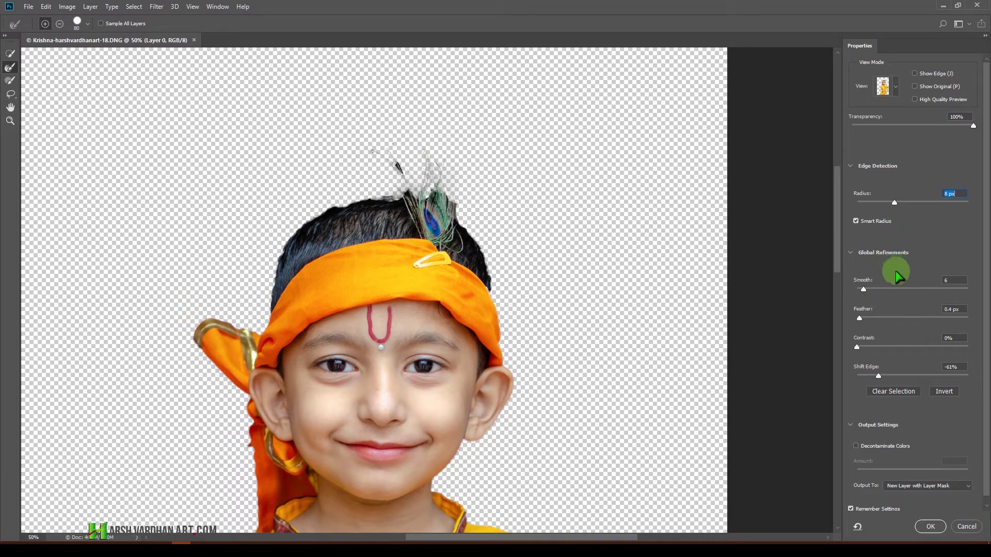
Step: Preview the cutout on white and set the edge detection Radius to 3 px
left_click(894, 90)
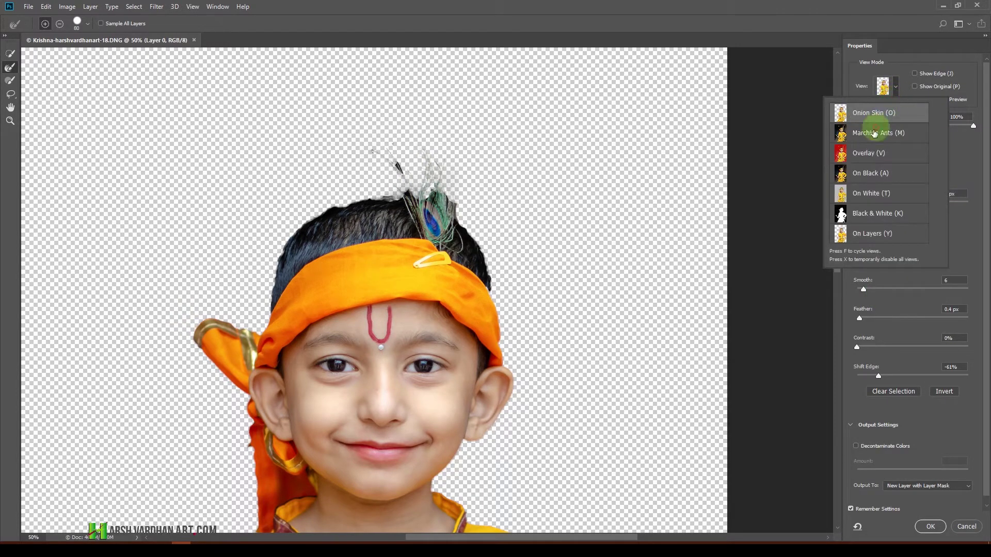
left_click(873, 195)
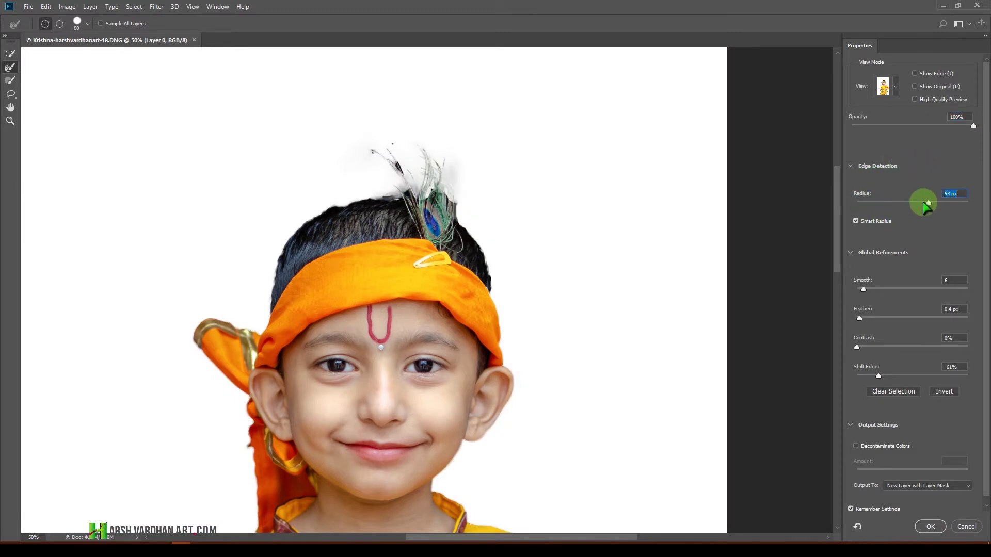
left_click(893, 203)
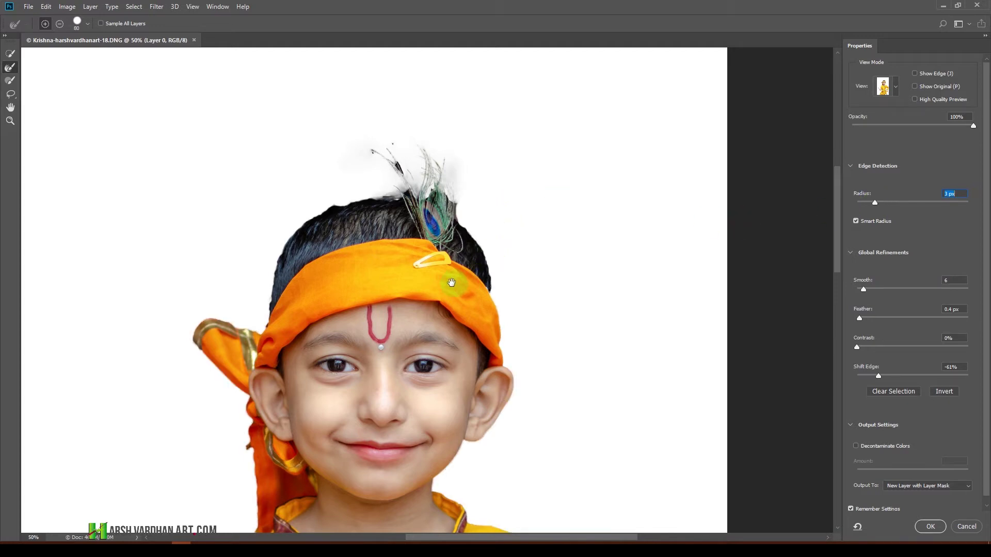
Step: Refine the edges around the hanging threads at both ends of the yellow sash, removing the leftover background
scroll(442, 259, "down", 5)
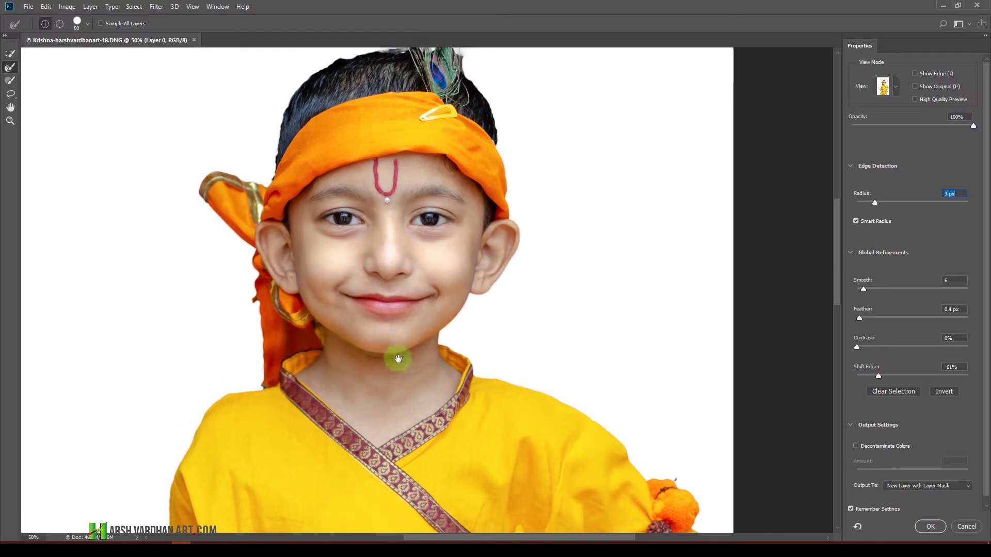
scroll(381, 201, "down", 10)
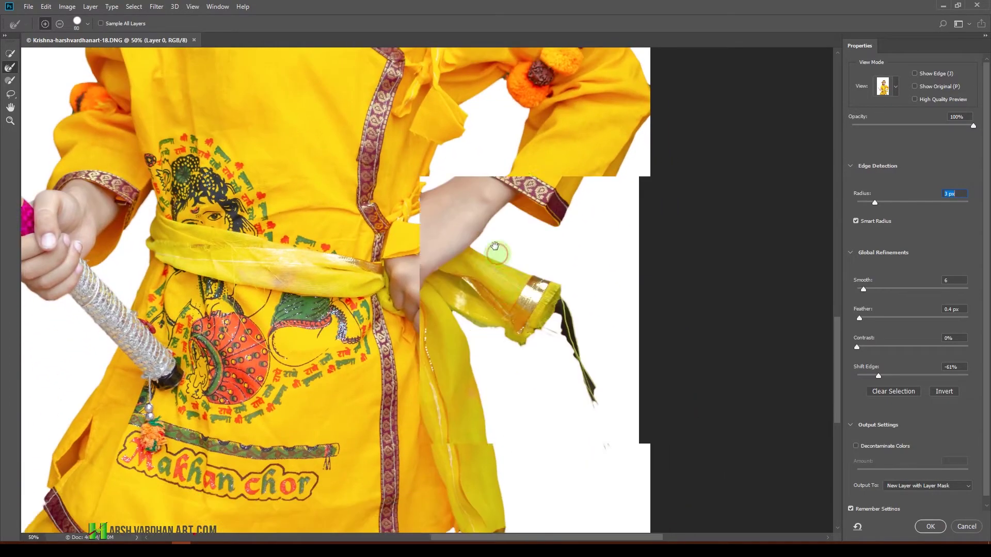
left_click_drag(495, 246, 491, 235)
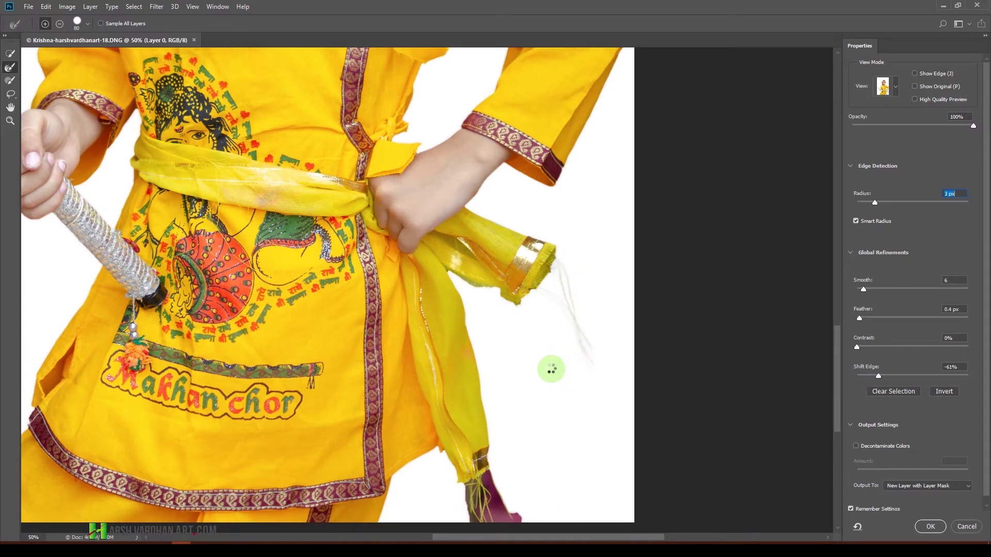
left_click_drag(433, 312, 414, 163)
mouse_move(474, 316)
left_mouse_down()
mouse_move(487, 384)
mouse_move(510, 374)
mouse_move(489, 378)
mouse_move(490, 361)
mouse_move(507, 363)
mouse_move(496, 345)
mouse_move(512, 379)
left_mouse_up()
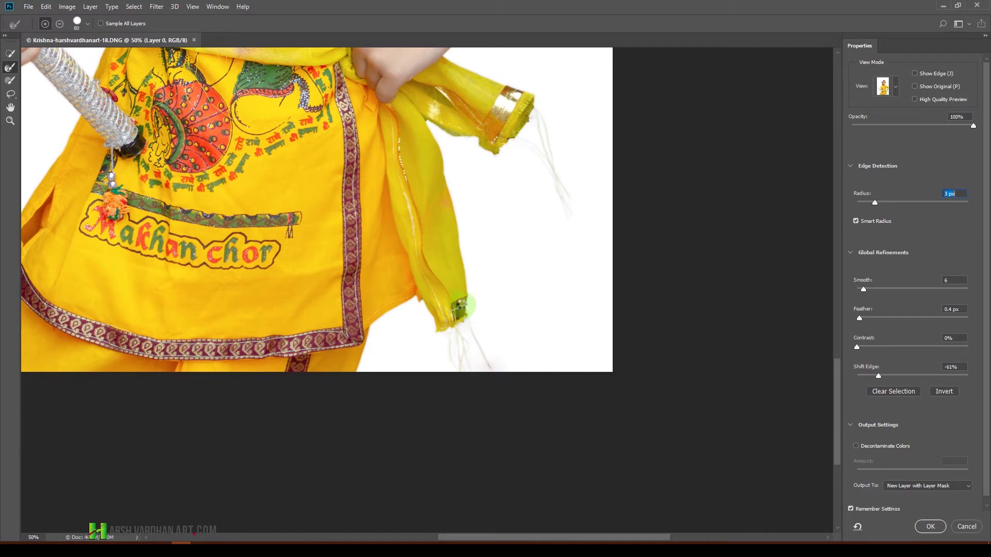
Step: Check the cutout around the stick and hand, then refine the edge around the feather strands above the hair
left_click_drag(166, 226, 385, 292)
left_click_drag(305, 129, 315, 310)
left_click_drag(315, 190, 315, 210)
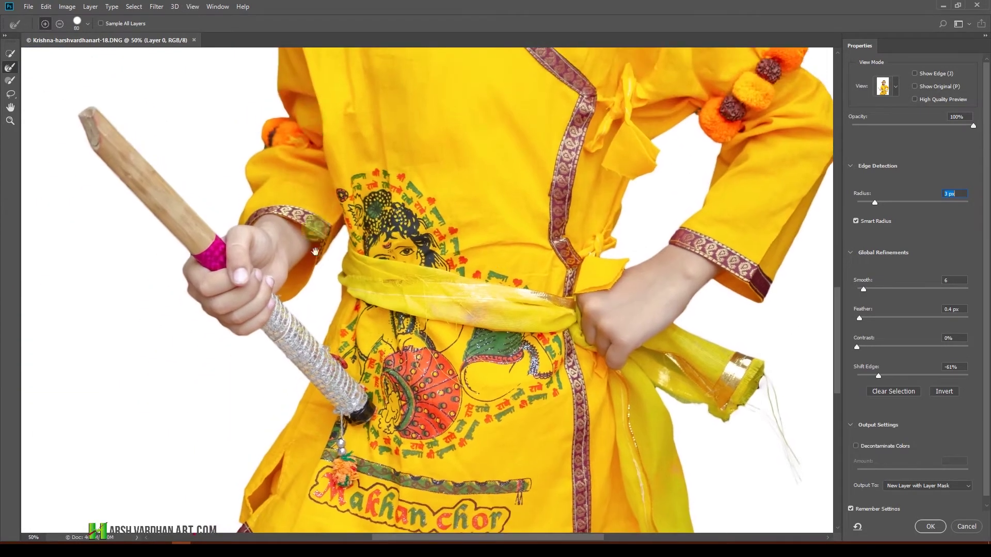
scroll(320, 196, "up", 10)
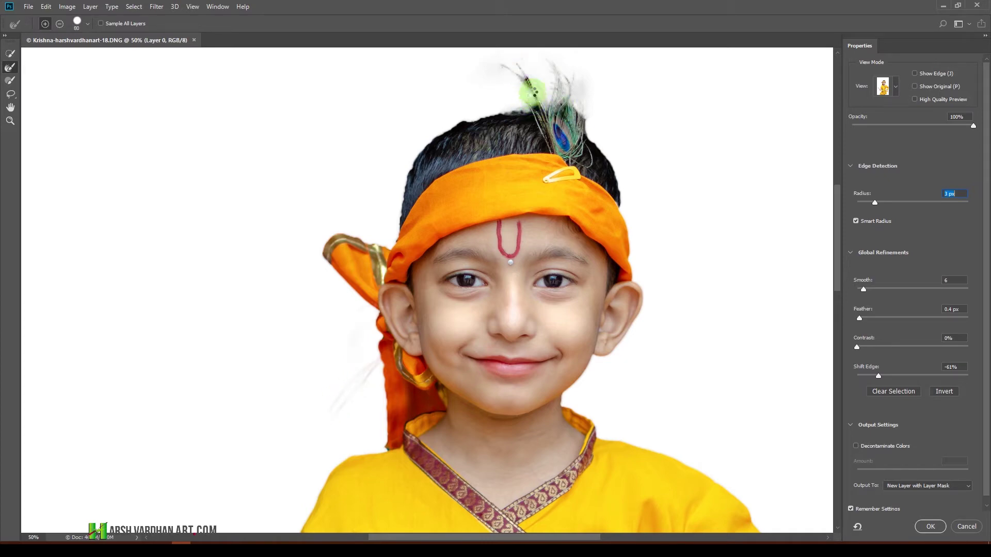
left_click_drag(512, 71, 531, 82)
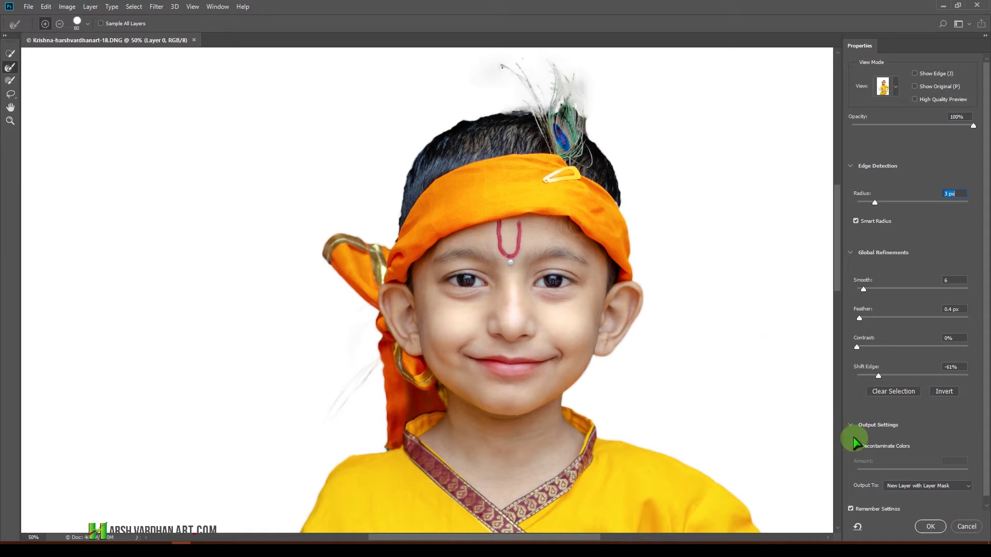
Step: Output the refined selection as a new layer with a layer mask and check the whole cutout
left_click(931, 527)
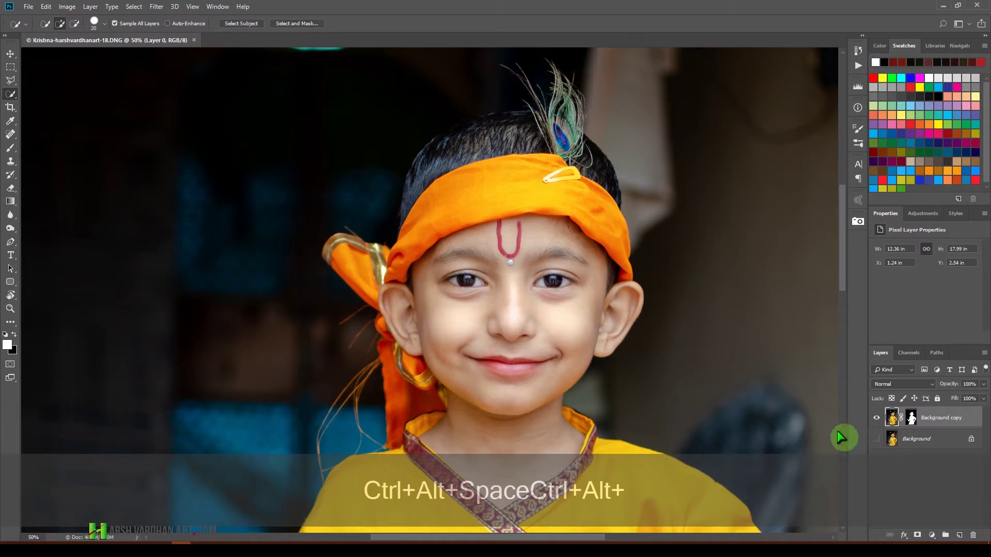
left_click(9, 53)
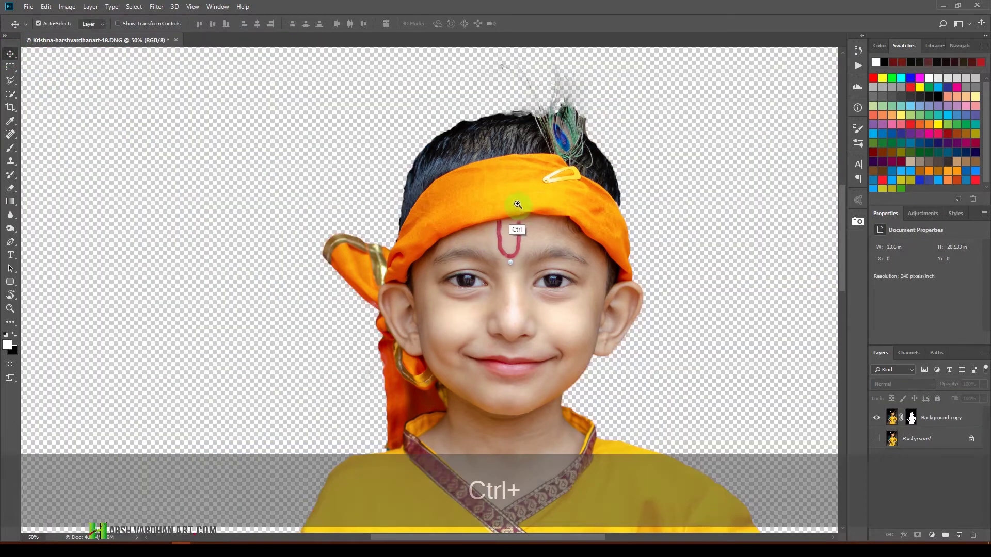
left_click(490, 232, "ctrl+alt")
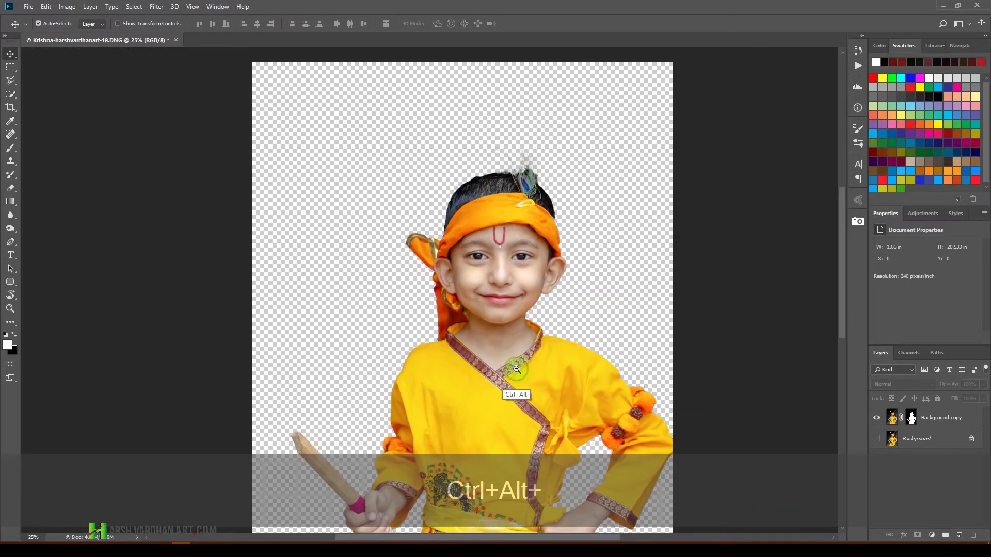
left_click(516, 369, "ctrl+alt")
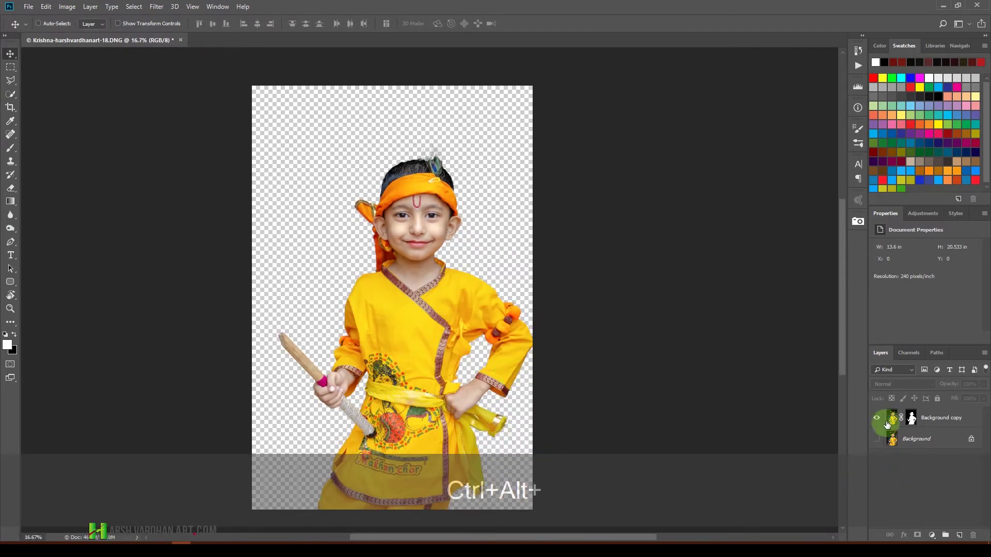
Step: Show the Background layer again and duplicate it below the cutout layer
left_click(876, 439)
left_click(911, 445)
key("ctrl+j")
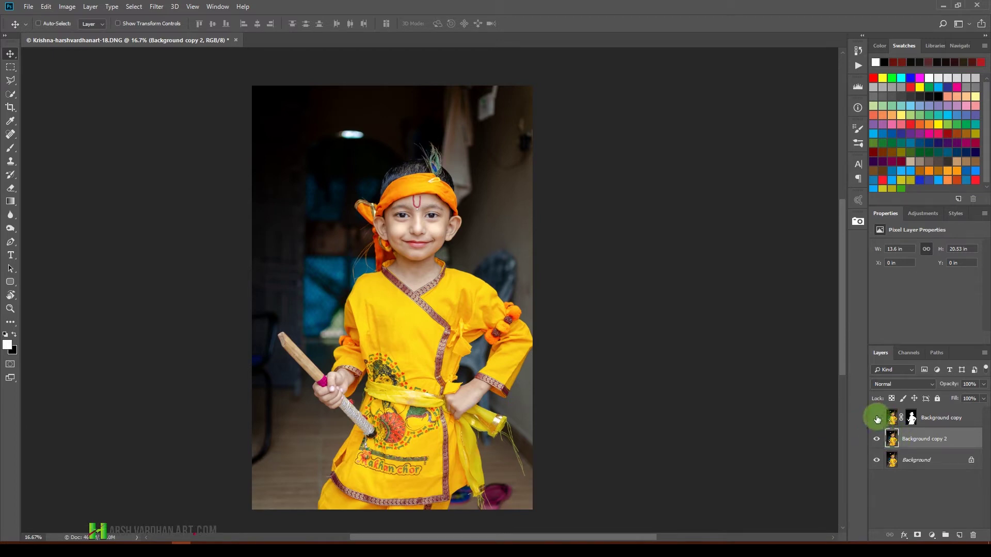
Step: Add a Curves adjustment layer above the duplicated background and enlarge its settings area to show the full curve
left_click(927, 214)
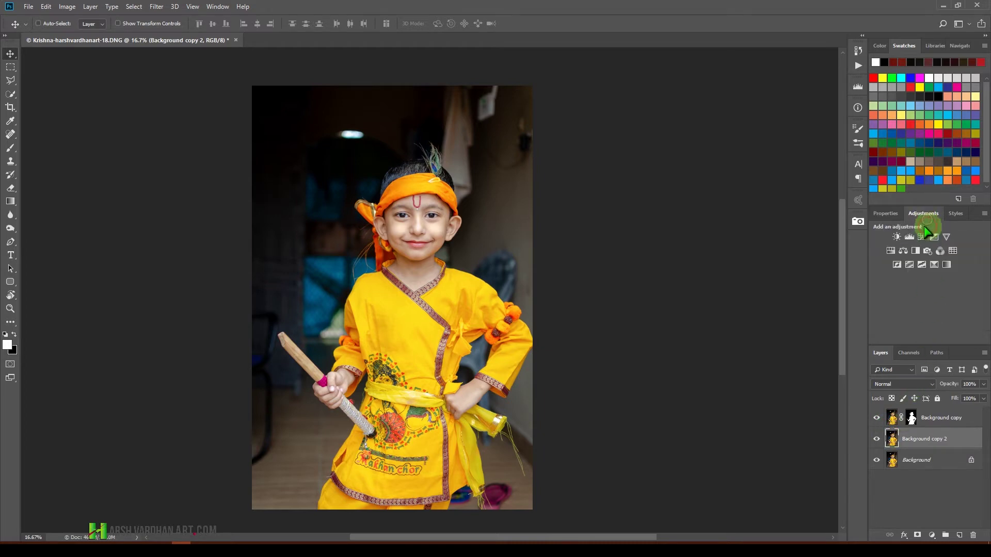
left_click(923, 241)
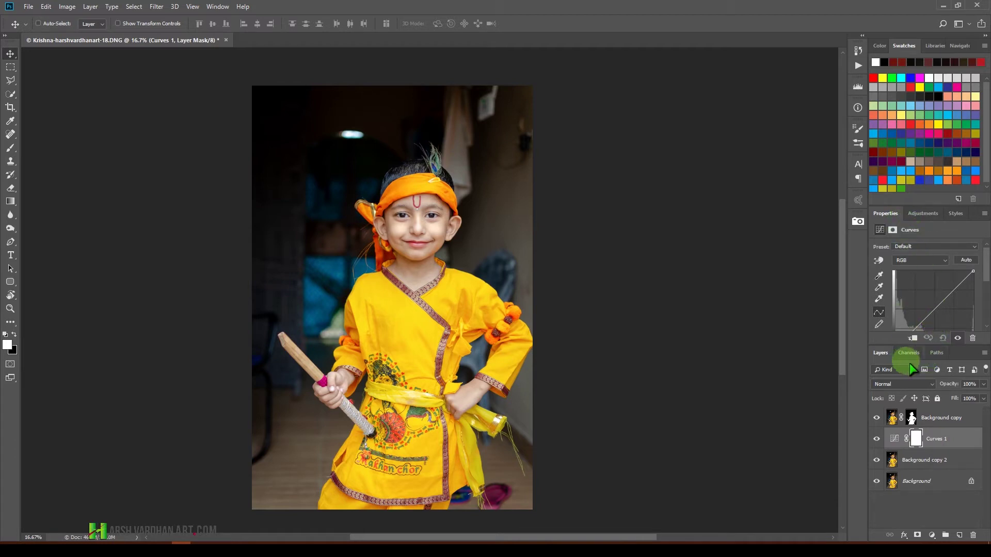
left_click_drag(933, 345, 926, 390)
left_click_drag(924, 320, 926, 329)
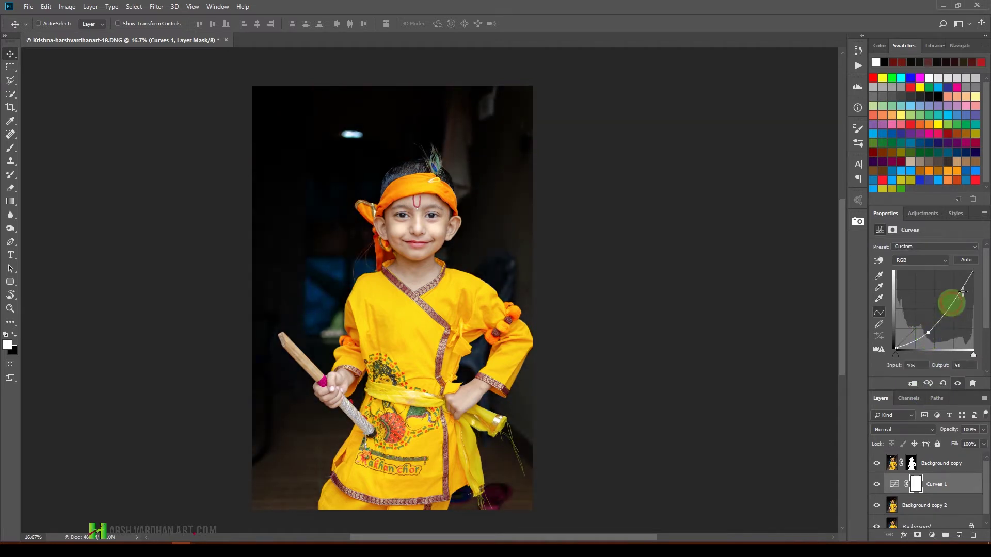
left_click_drag(973, 272, 957, 324)
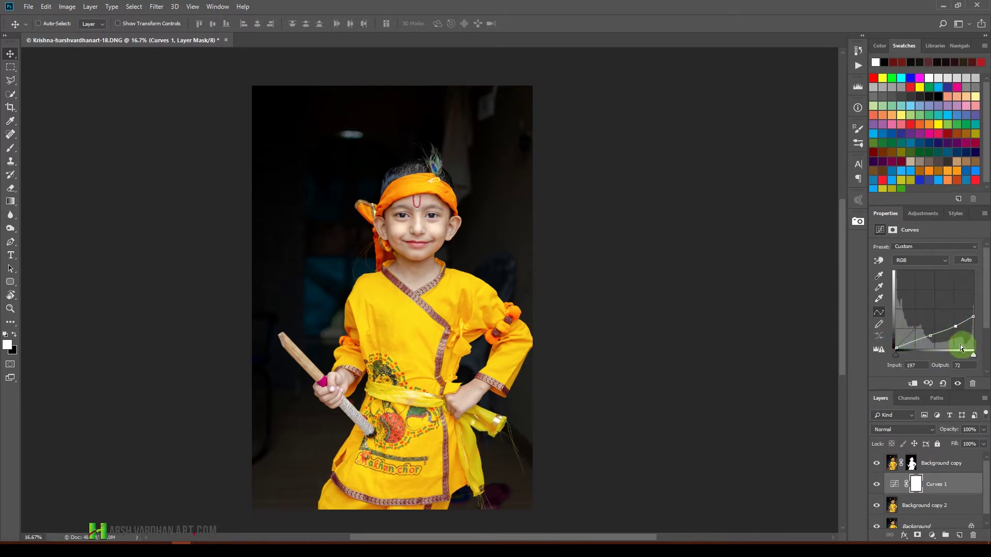
left_click(944, 383)
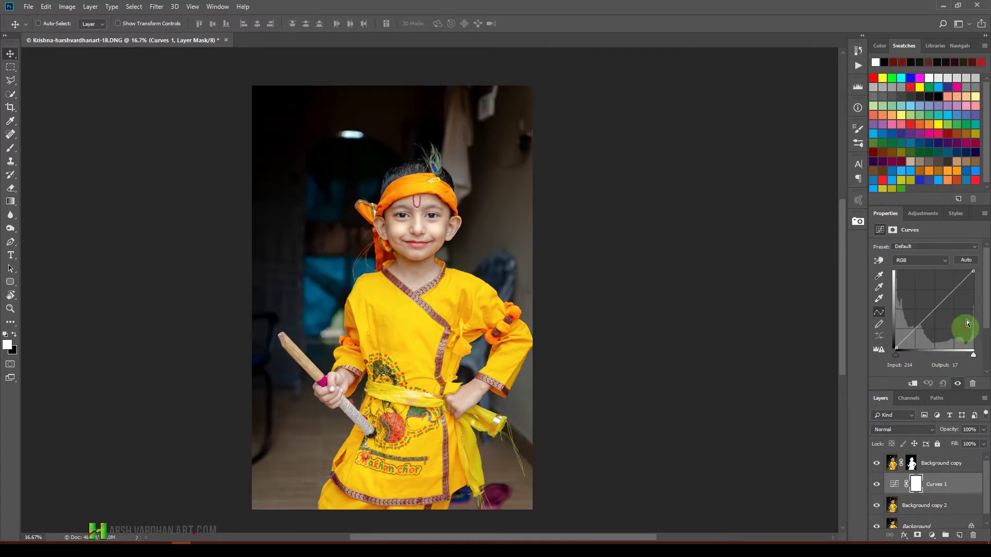
Step: Darken the background by lowering the curve's white point to output 87 and adding a point at input 58, output 28
left_click_drag(974, 272, 975, 302)
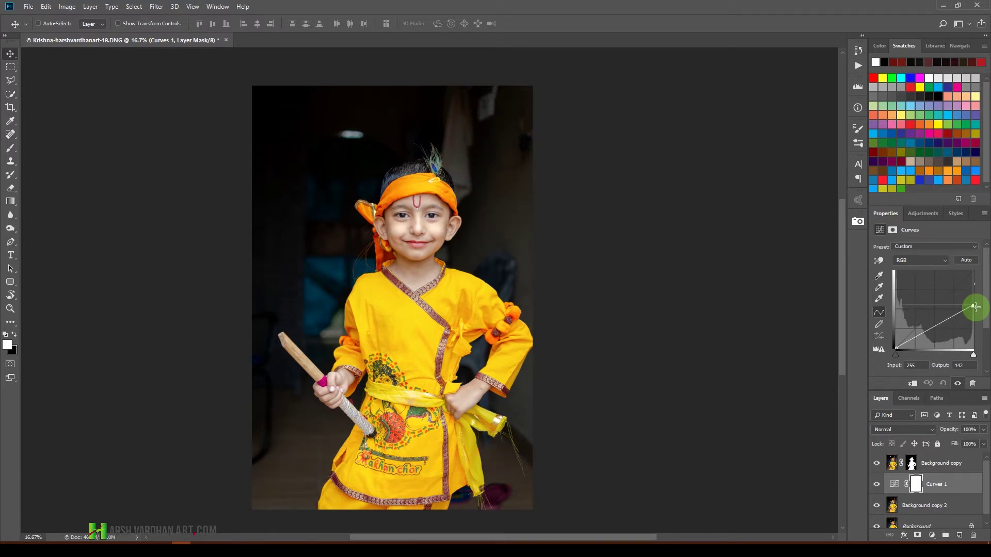
left_click_drag(975, 310, 976, 325)
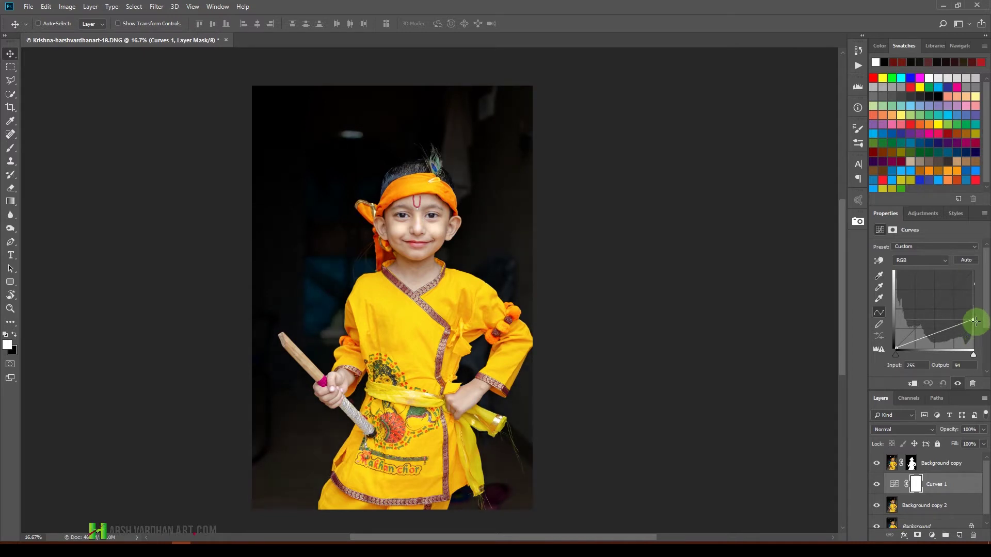
left_click_drag(977, 323, 977, 322)
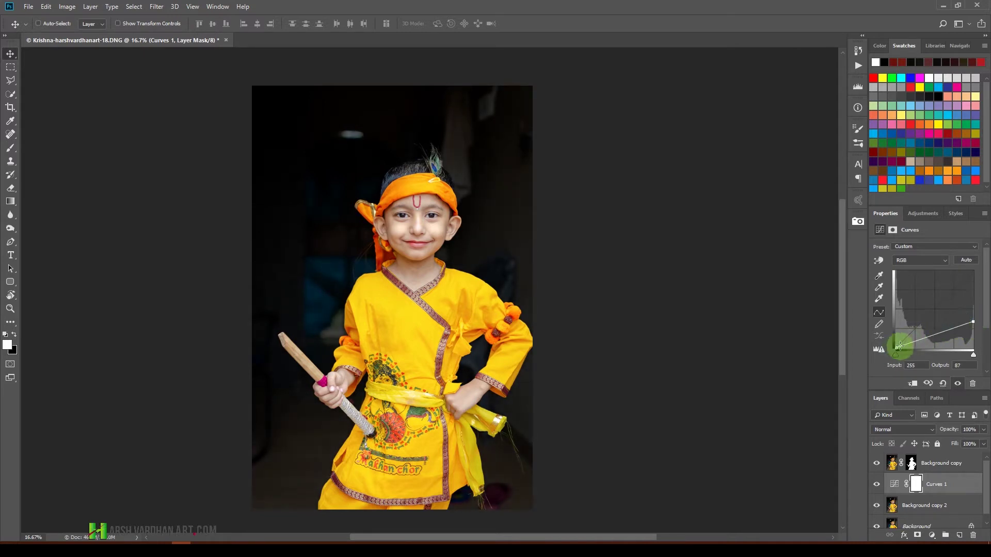
left_click_drag(904, 339, 912, 342)
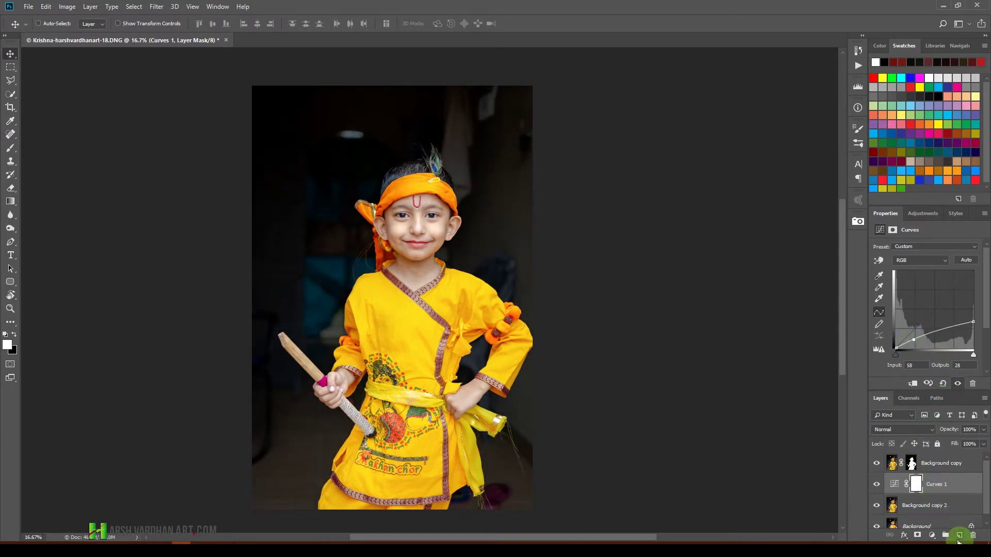
Step: Create a new layer above the Curves adjustment and set up a soft brush with 10% flow and size 500
left_click(960, 537)
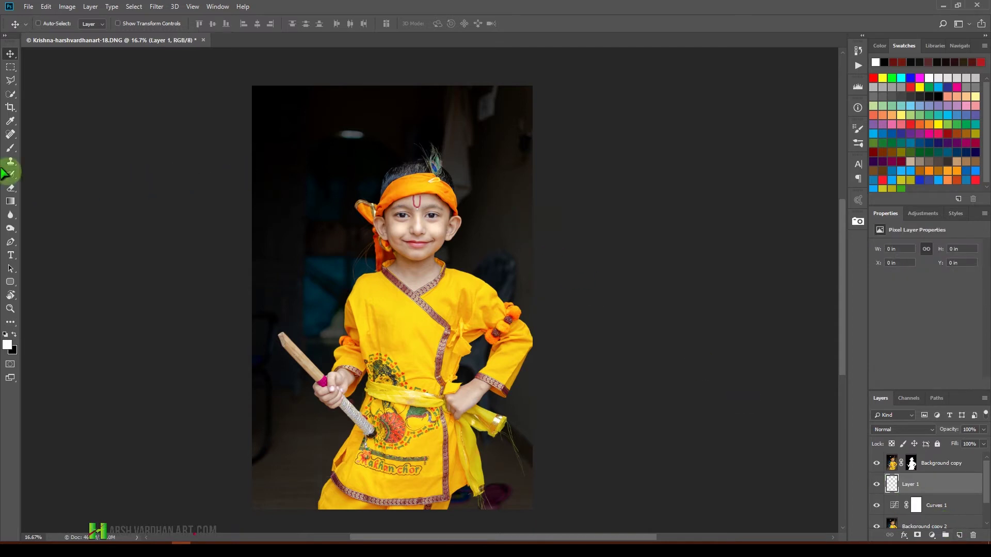
left_click(10, 149)
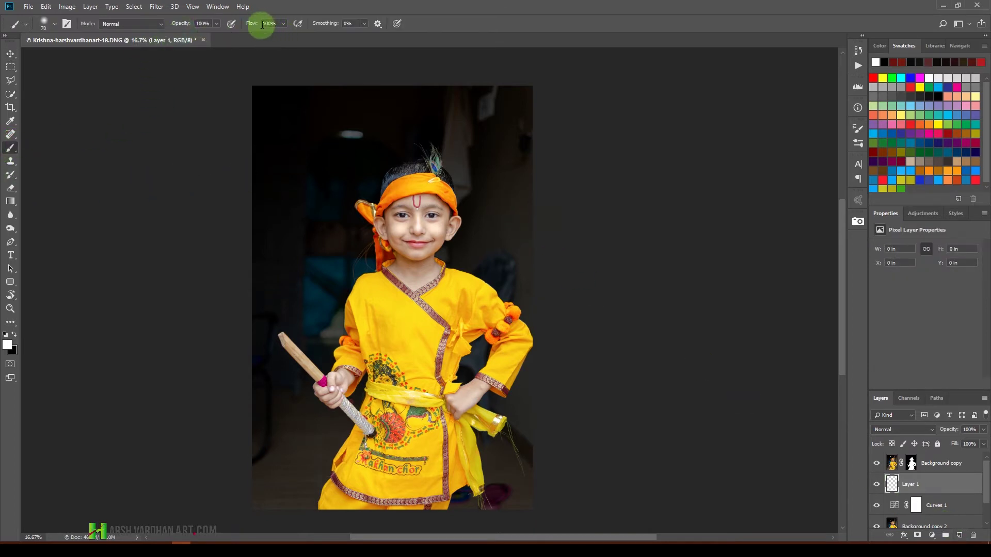
key("shift+1")
key("bracketright")
key("bracketright")
key("bracketright")
key("bracketright")
Step: Sample dark background tones and paint over the hanging cloth and wall beside the boy's head on the new layer
key("alt")
left_click(364, 166, "alt")
mouse_move(463, 109)
left_mouse_down()
mouse_move(457, 185)
mouse_move(468, 192)
left_mouse_up()
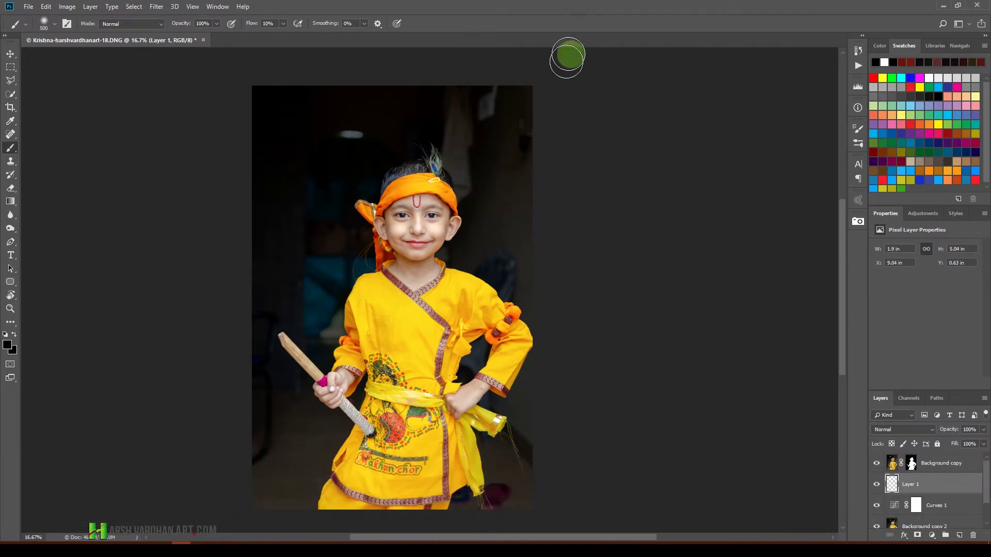
mouse_move(452, 169)
left_mouse_down()
mouse_move(461, 130)
mouse_move(452, 135)
mouse_move(460, 198)
mouse_move(467, 178)
mouse_move(455, 126)
mouse_move(462, 138)
mouse_move(450, 187)
mouse_move(441, 105)
mouse_move(466, 210)
mouse_move(526, 209)
left_mouse_up()
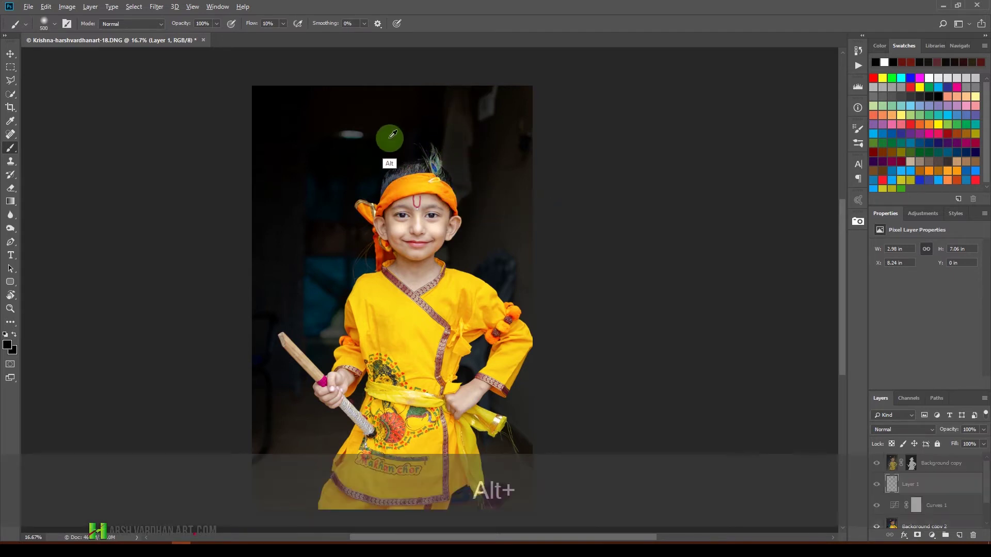
left_click(389, 138, "alt")
mouse_move(474, 103)
left_mouse_down()
mouse_move(444, 113)
mouse_move(454, 185)
mouse_move(464, 188)
mouse_move(476, 82)
mouse_move(488, 144)
mouse_move(330, 42)
left_mouse_up()
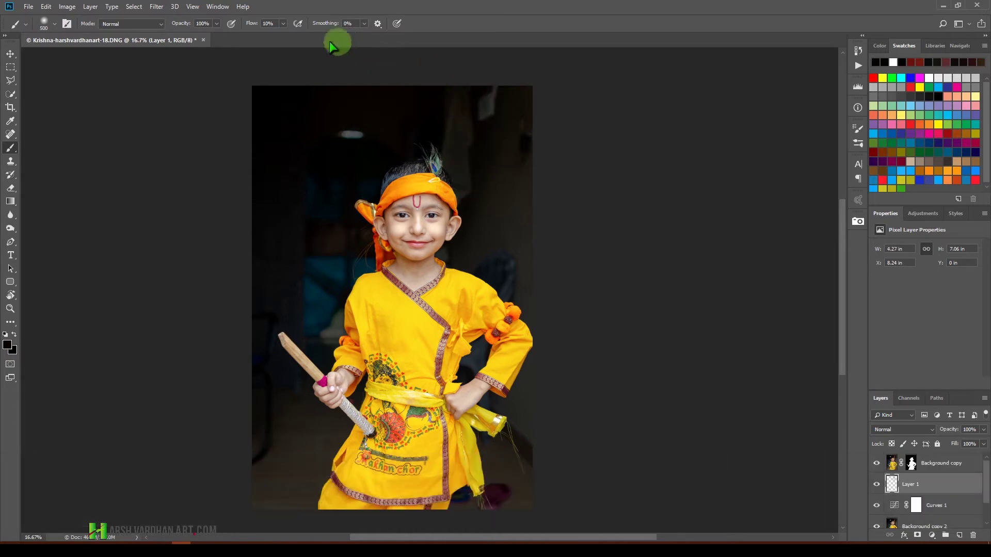
Step: Set the brush to 100% flow and size 900, then darken the wall along the photo's right edge
left_click(286, 26)
mouse_move(535, 65)
left_mouse_down()
mouse_move(534, 79)
mouse_move(497, 95)
mouse_move(541, 197)
mouse_move(458, 96)
mouse_move(449, 186)
mouse_move(453, 146)
mouse_move(471, 115)
mouse_move(474, 164)
mouse_move(490, 85)
left_mouse_up()
key("bracketright")
key("bracketright")
key("bracketright")
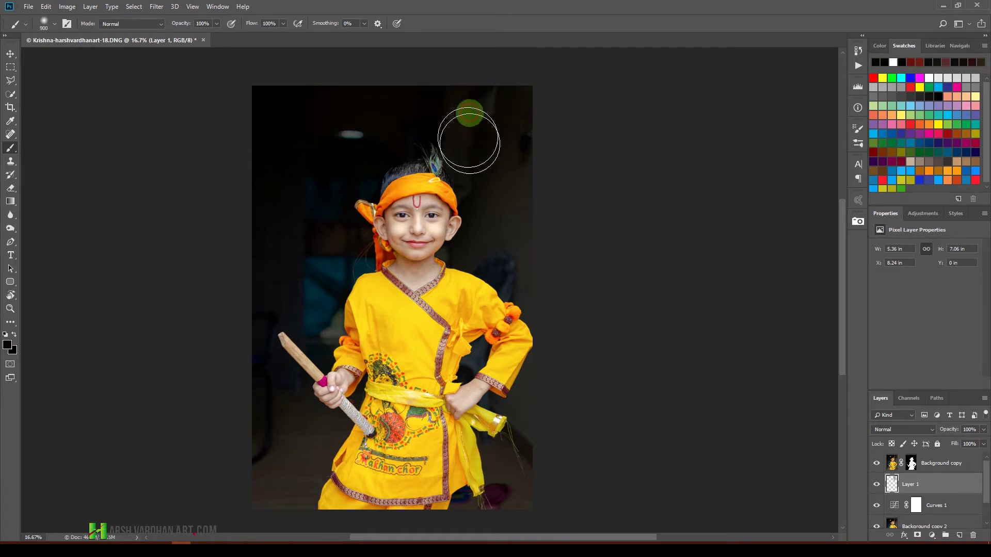
mouse_move(528, 113)
left_mouse_down()
mouse_move(470, 154)
mouse_move(496, 161)
mouse_move(486, 190)
mouse_move(460, 119)
mouse_move(445, 165)
mouse_move(492, 96)
mouse_move(524, 86)
mouse_move(509, 106)
mouse_move(510, 161)
mouse_move(460, 128)
mouse_move(514, 144)
mouse_move(500, 171)
mouse_move(526, 99)
mouse_move(448, 146)
mouse_move(455, 130)
mouse_move(444, 163)
mouse_move(459, 158)
mouse_move(493, 199)
mouse_move(434, 120)
mouse_move(447, 126)
mouse_move(457, 87)
mouse_move(478, 95)
mouse_move(468, 148)
mouse_move(535, 297)
mouse_move(524, 170)
mouse_move(513, 161)
mouse_move(492, 238)
mouse_move(516, 212)
mouse_move(481, 251)
mouse_move(535, 236)
mouse_move(541, 224)
mouse_move(526, 197)
mouse_move(551, 272)
mouse_move(536, 293)
mouse_move(516, 191)
mouse_move(474, 224)
mouse_move(568, 235)
mouse_move(556, 375)
mouse_move(533, 453)
mouse_move(491, 515)
mouse_move(499, 491)
mouse_move(518, 539)
mouse_move(549, 535)
mouse_move(524, 496)
left_mouse_up()
Step: Paint sampled floor tones over the pink object and distractions in the photo's lower corners, and save the document
left_click(529, 492, "alt")
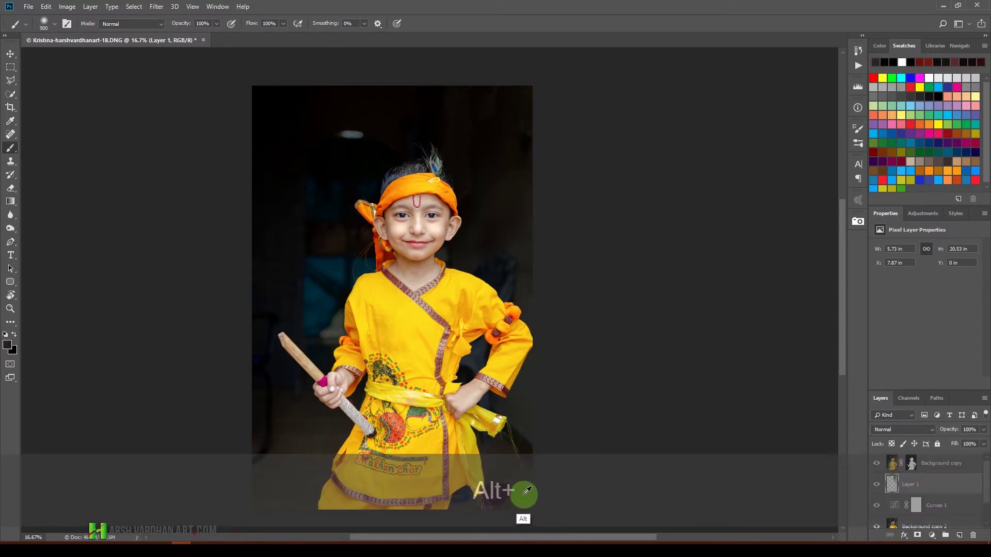
mouse_move(489, 519)
left_mouse_down()
mouse_move(464, 528)
mouse_move(452, 523)
mouse_move(473, 490)
mouse_move(487, 505)
mouse_move(496, 491)
mouse_move(513, 512)
mouse_move(493, 473)
left_mouse_up()
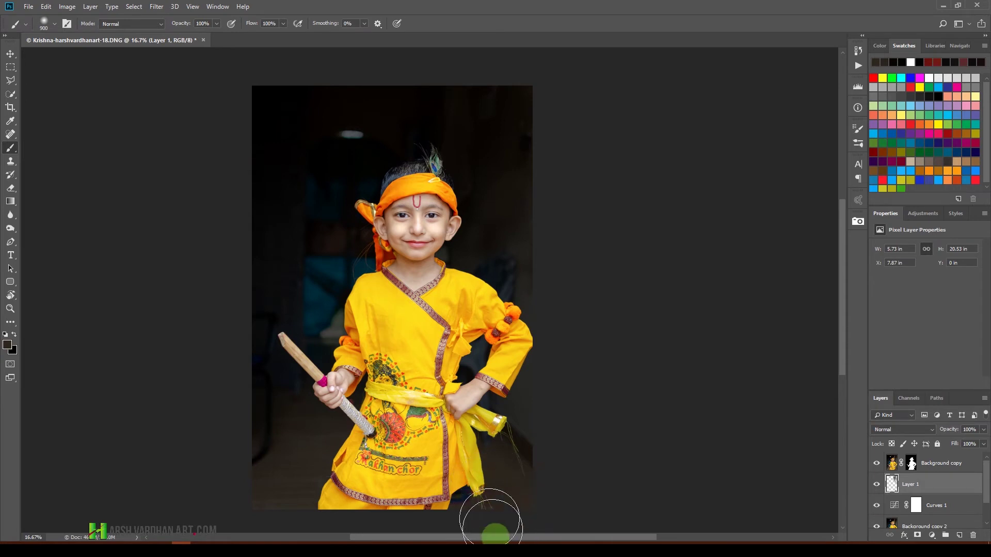
mouse_move(460, 529)
left_mouse_down()
mouse_move(496, 532)
mouse_move(522, 516)
mouse_move(460, 464)
mouse_move(475, 506)
mouse_move(470, 534)
mouse_move(457, 491)
mouse_move(457, 513)
mouse_move(461, 477)
mouse_move(484, 516)
mouse_move(471, 473)
mouse_move(494, 453)
left_mouse_up()
left_click(288, 461, "alt")
mouse_move(258, 456)
left_mouse_down()
mouse_move(256, 448)
mouse_move(263, 453)
left_mouse_up()
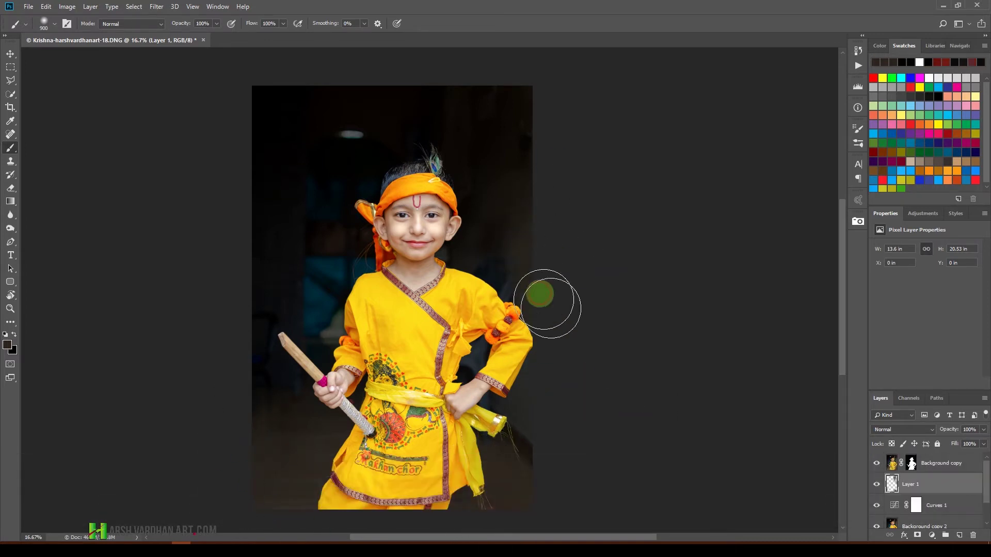
key("ctrl+s")
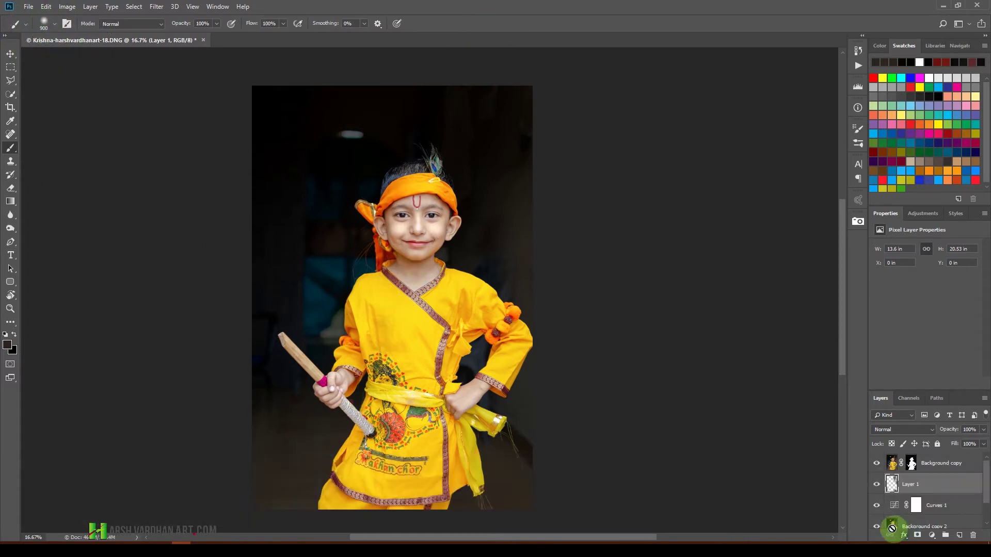
Step: Compare the image with and without Curves, then paint its mask black over the lamp and blue window to restore their brightness
left_click(877, 507)
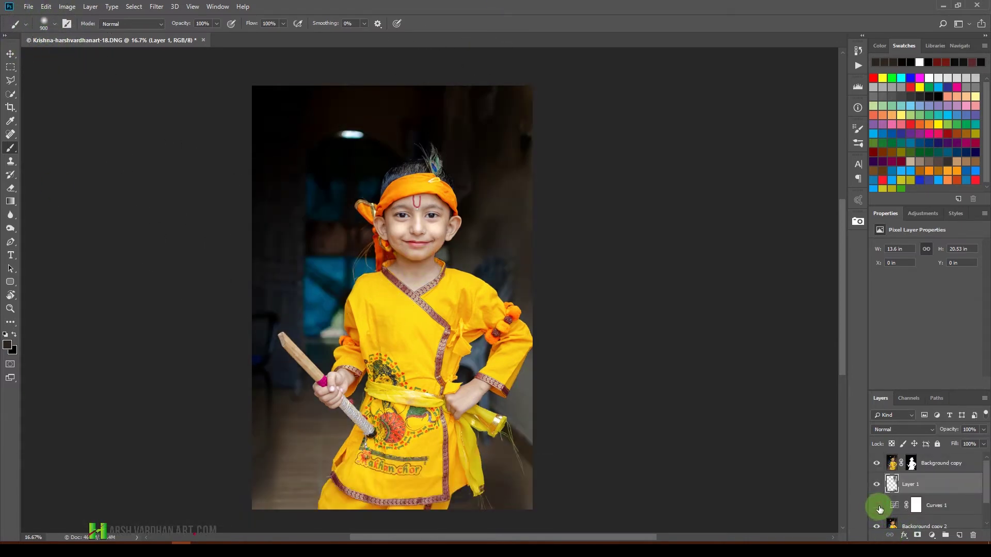
left_click(879, 508)
left_click(881, 514)
left_click(877, 507)
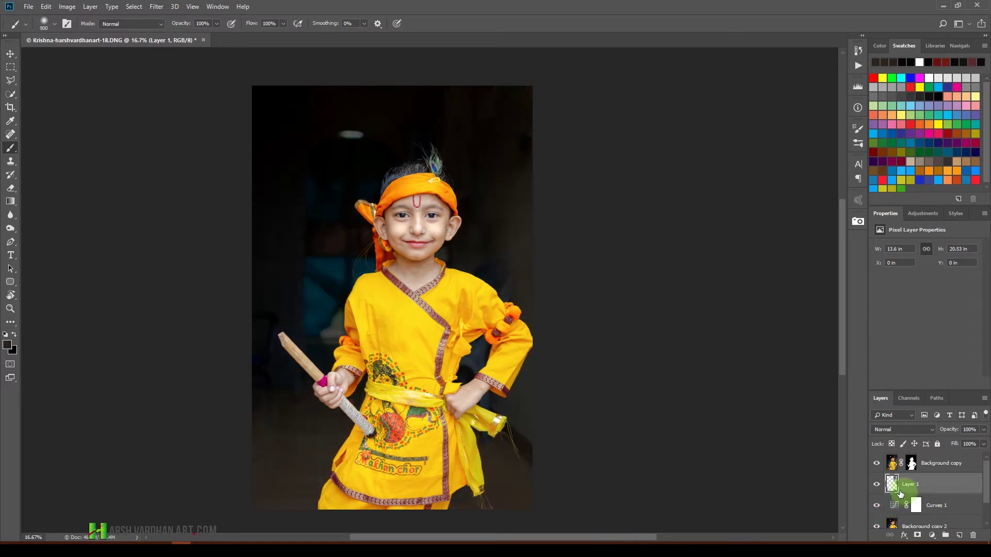
left_click(914, 506)
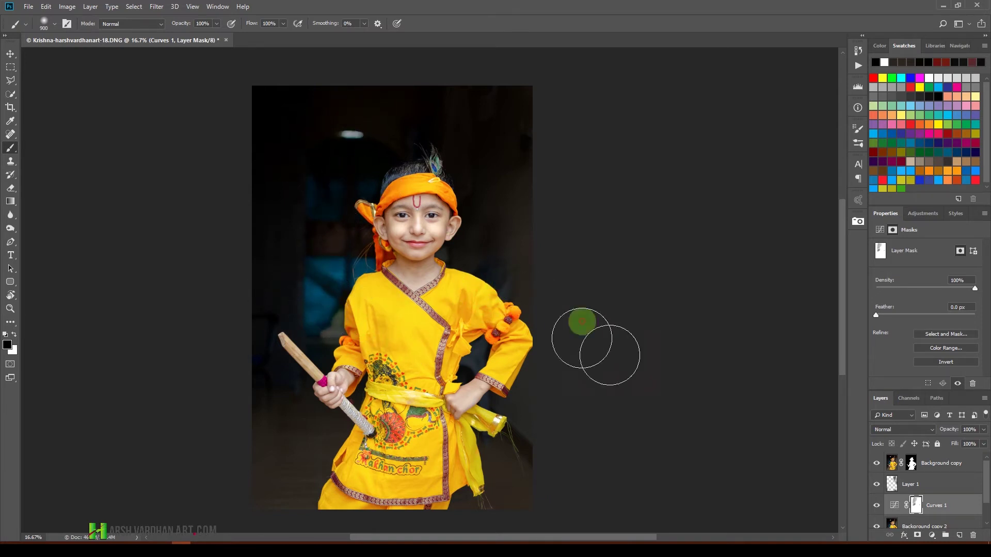
Step: Paint a sampled dark tone over the wall behind the boy's raised elbow on Layer 1 and save the document
left_click(891, 486)
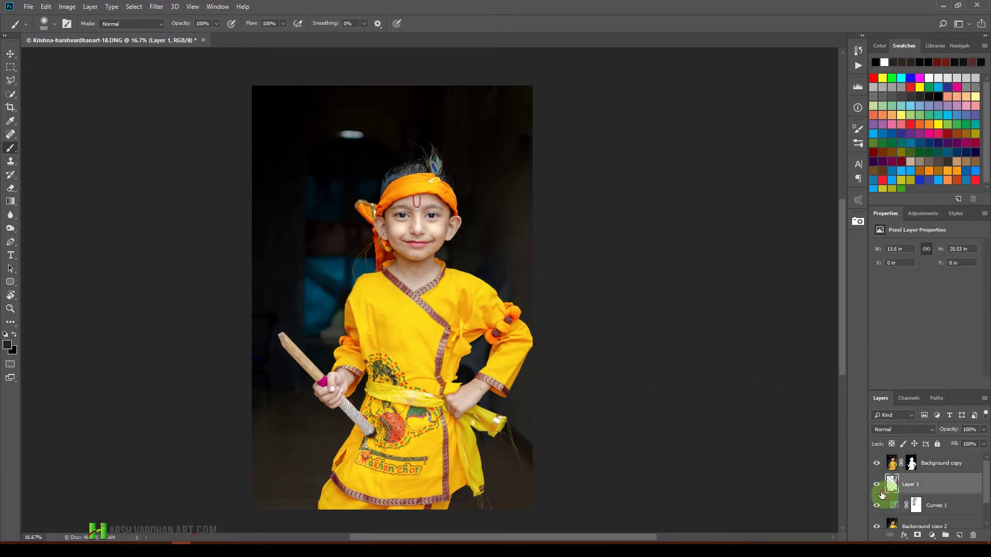
left_click(511, 126, "alt")
mouse_move(513, 191)
left_mouse_down()
mouse_move(518, 248)
mouse_move(528, 157)
mouse_move(534, 253)
mouse_move(528, 176)
left_mouse_up()
mouse_move(517, 280)
left_mouse_down()
mouse_move(535, 257)
mouse_move(491, 268)
mouse_move(534, 416)
mouse_move(843, 94)
left_mouse_up()
key("ctrl+s")
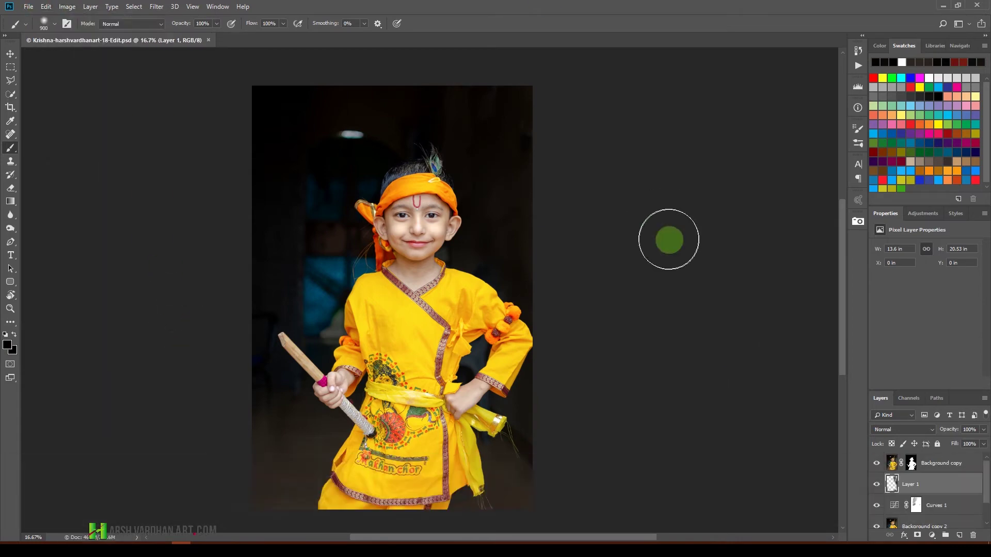
Step: Toggle the cutout layer and Layer 1 to compare the image with and without them
left_click(893, 464)
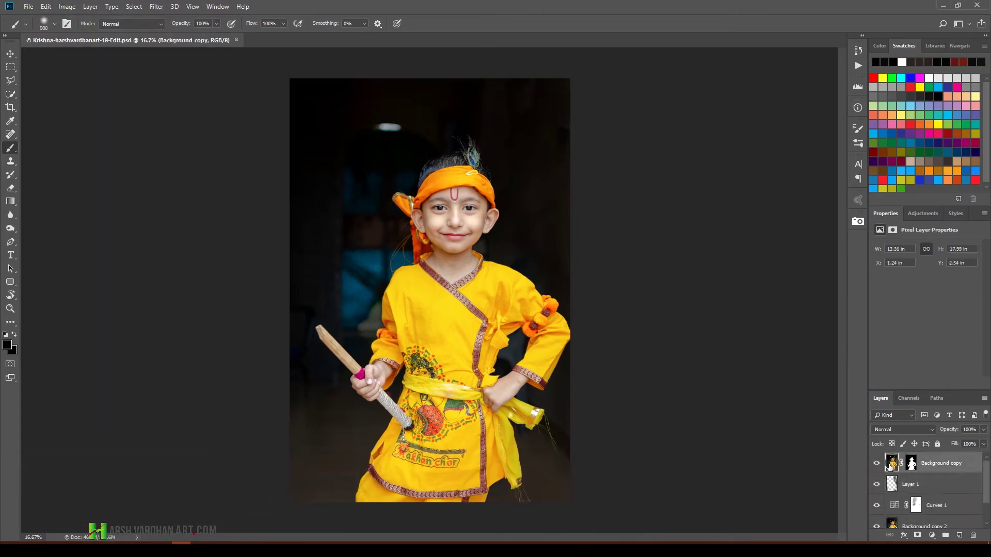
left_click(876, 464)
left_click(876, 464)
left_click(876, 485)
Step: Try a 32 px Tilt-Shift blur on Background copy 2 with the focus band centred on the boy's waist
left_click_drag(985, 489, 985, 520)
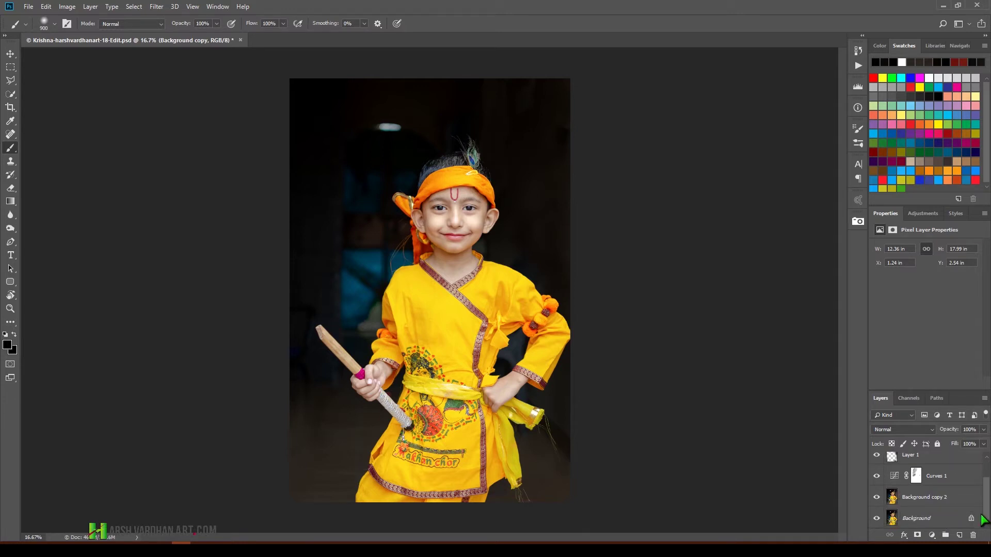
left_click(891, 497)
left_click(164, 7)
mouse_move(212, 135)
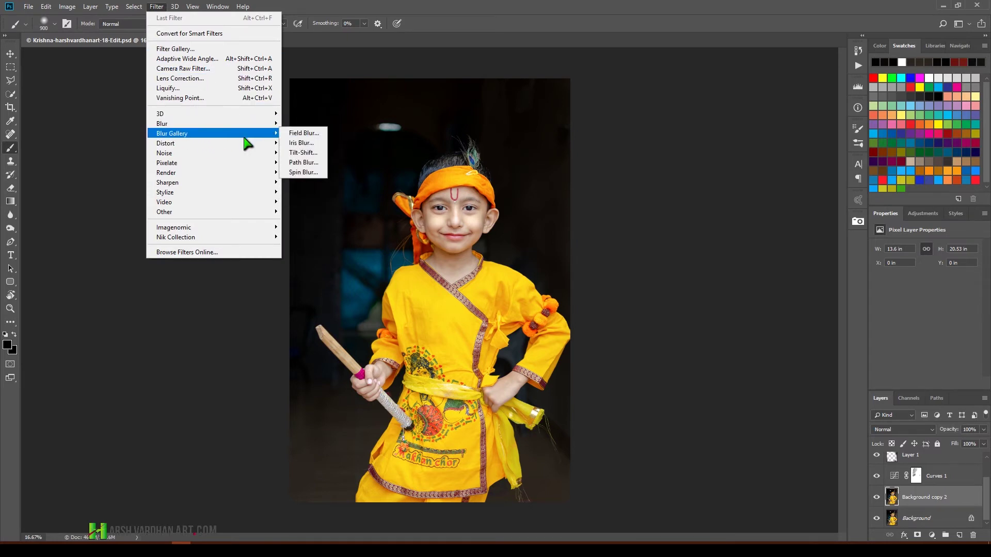
left_click(303, 153)
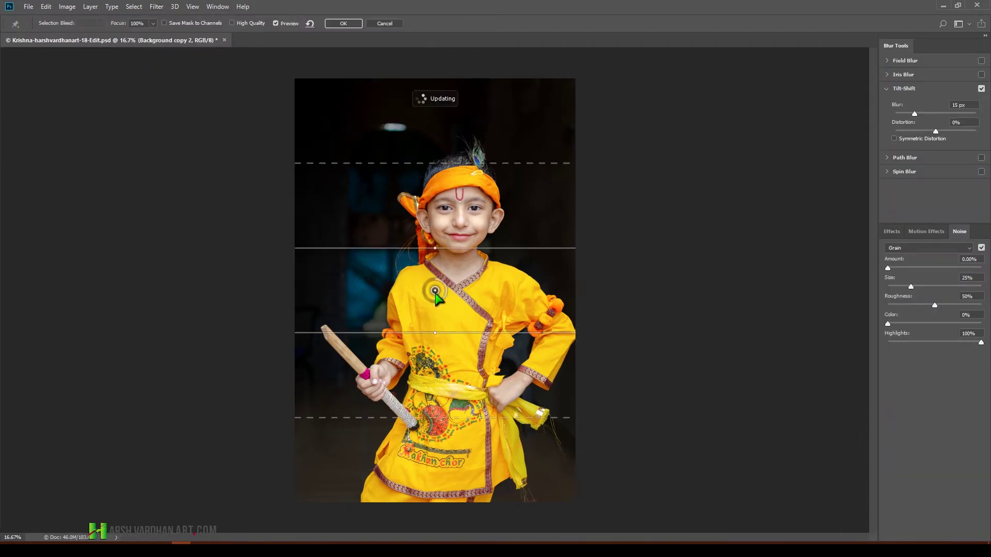
left_click_drag(435, 294, 443, 370)
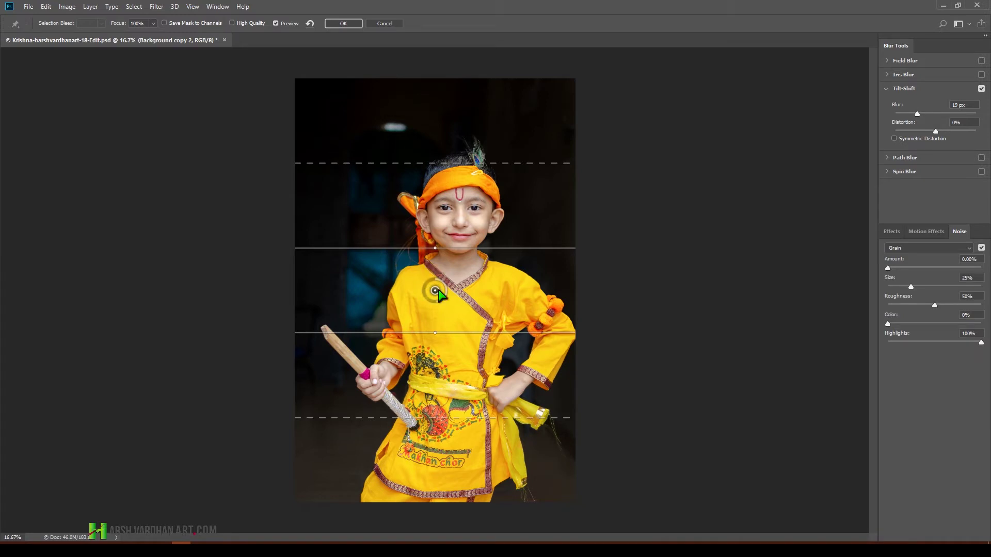
left_click_drag(435, 292, 449, 378)
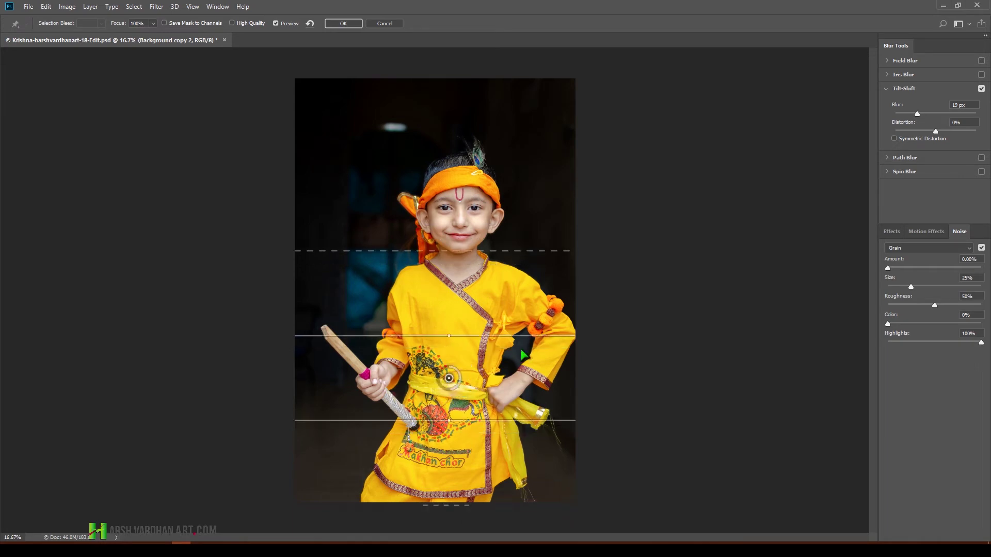
left_click(939, 112)
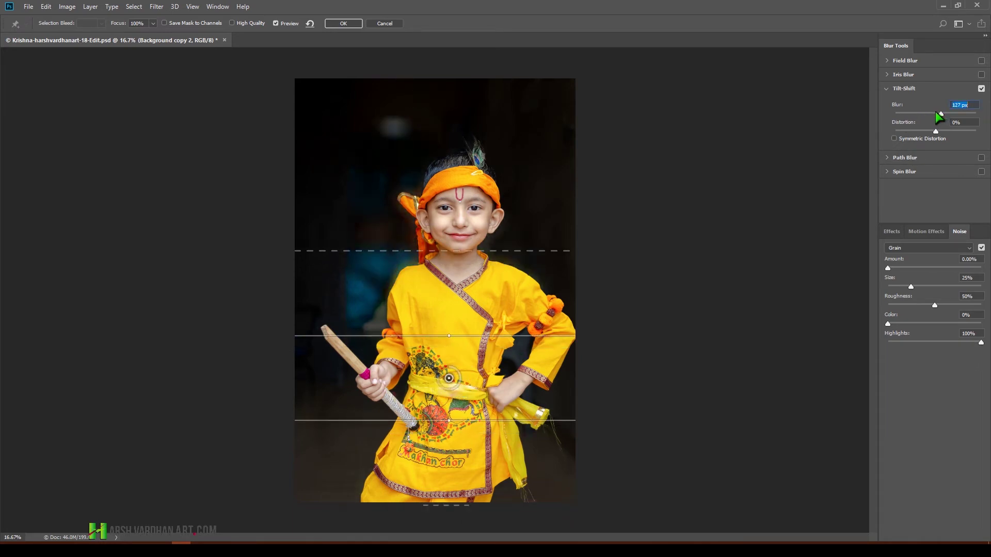
left_click(925, 113)
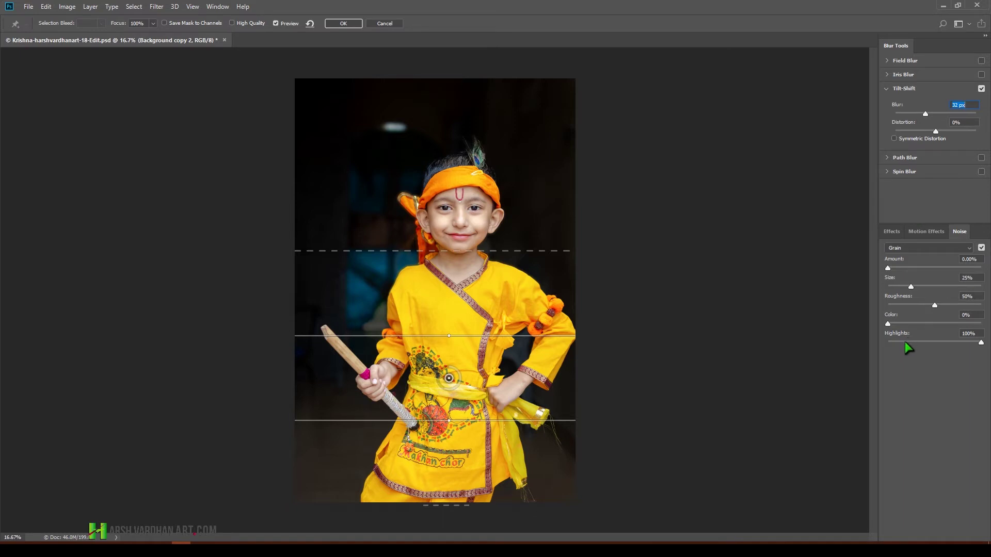
Step: Try bokeh effects on the Tilt-Shift blur with Light Bokeh 78% and Bokeh Color 43%
left_click(892, 230)
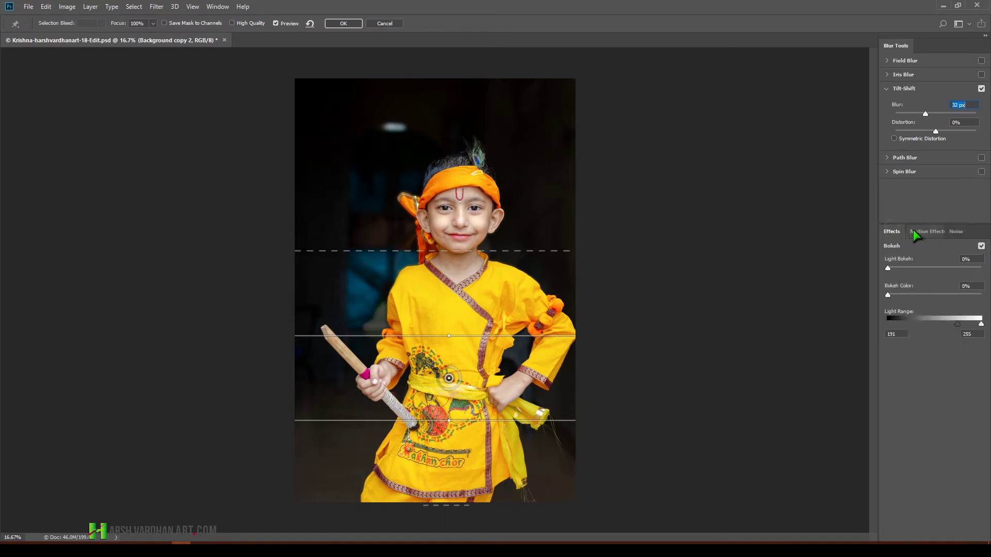
left_click(913, 267)
left_click(943, 266)
mouse_move(961, 322)
left_mouse_down()
mouse_move(970, 322)
mouse_move(877, 317)
mouse_move(958, 315)
left_mouse_up()
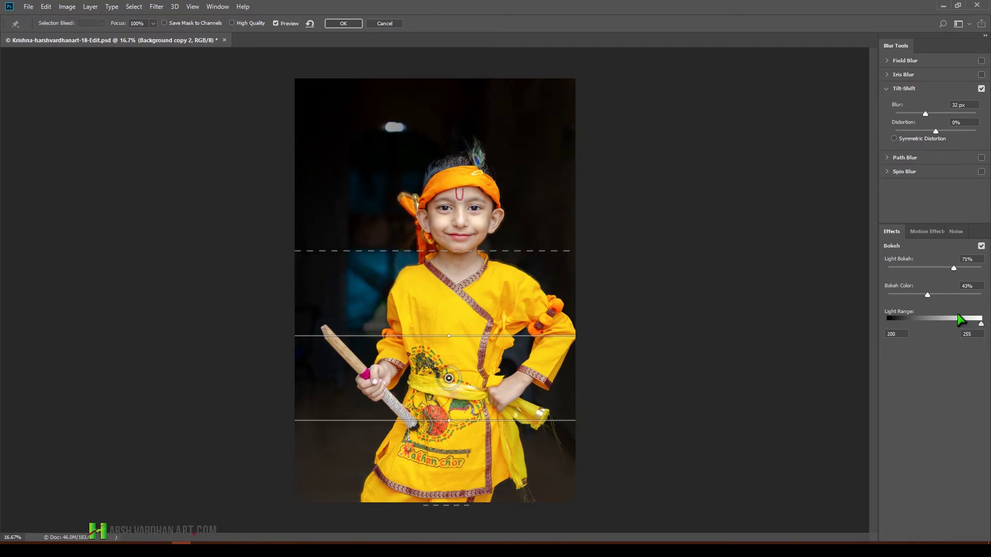
left_click(965, 268)
Step: Try Tilt-Shift blur strengths of 127, 379 and 15 px, and cancel the blur filter
left_click_drag(926, 113, 941, 113)
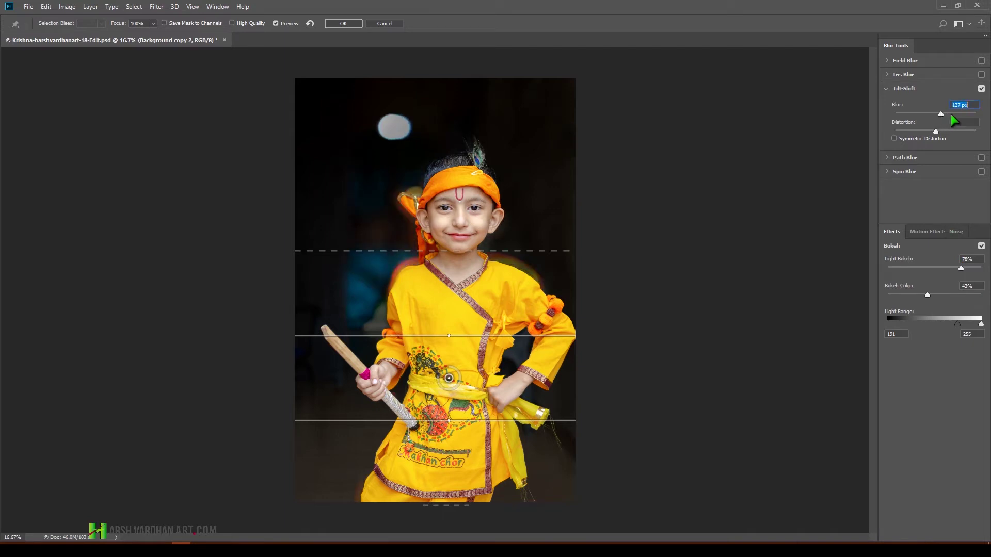
left_click(961, 113)
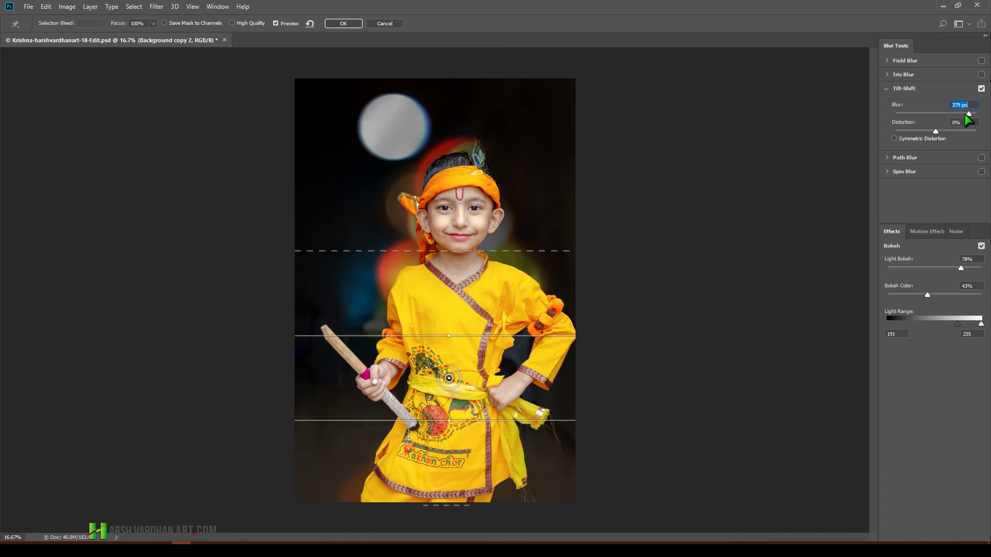
left_click_drag(965, 114, 915, 113)
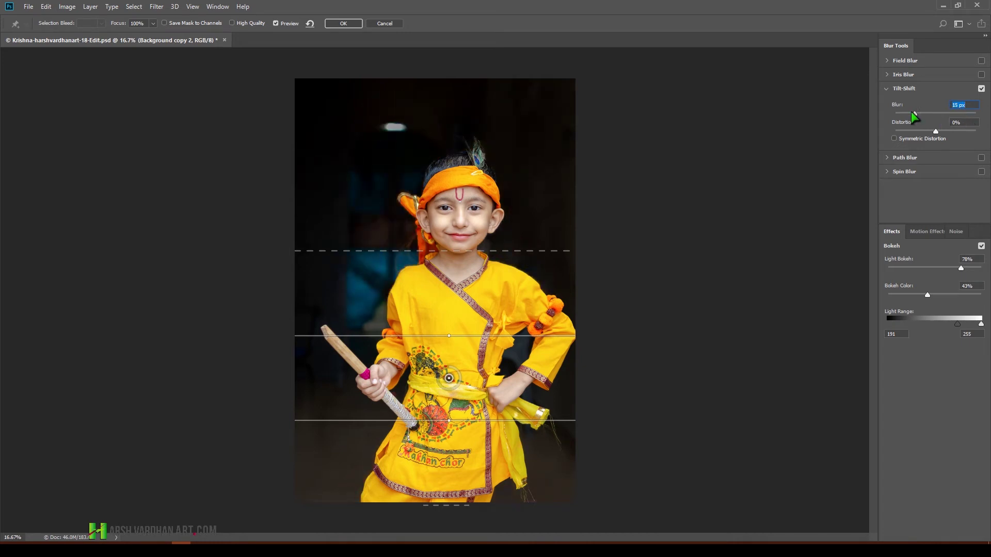
left_click_drag(924, 114, 902, 116)
left_click(280, 24)
left_click(385, 23)
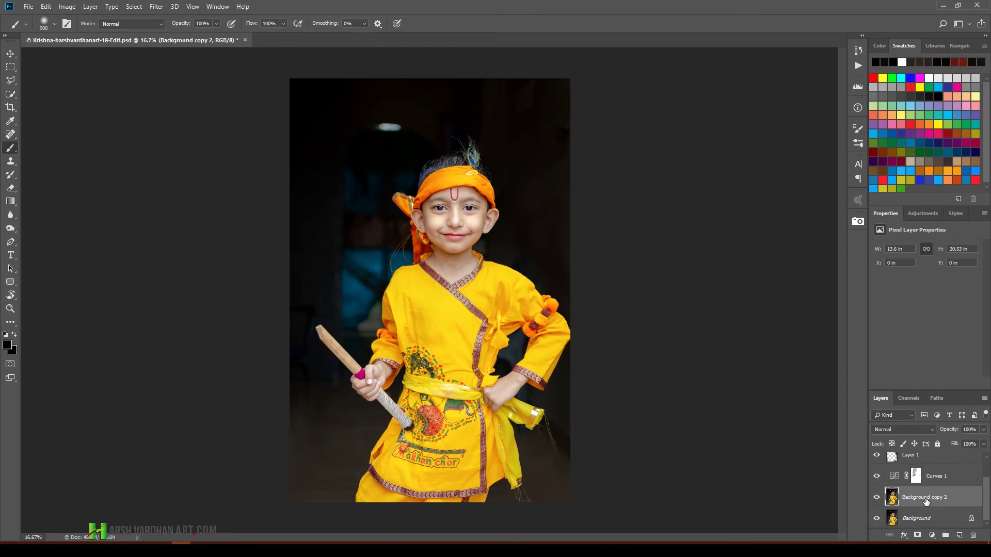
Step: Add a new empty layer directly above Layer 1
left_click(891, 459)
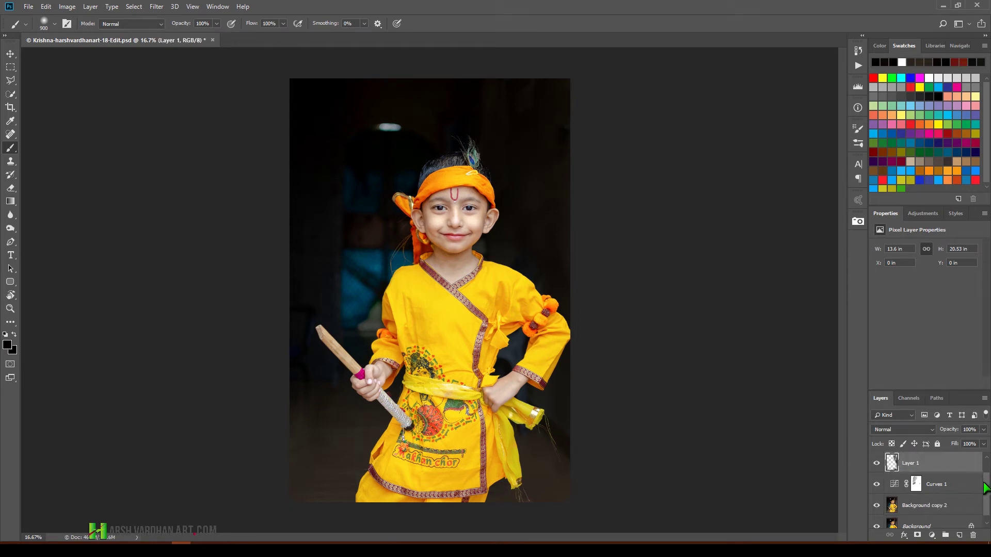
scroll(984, 474, "up", 1)
left_click(959, 535)
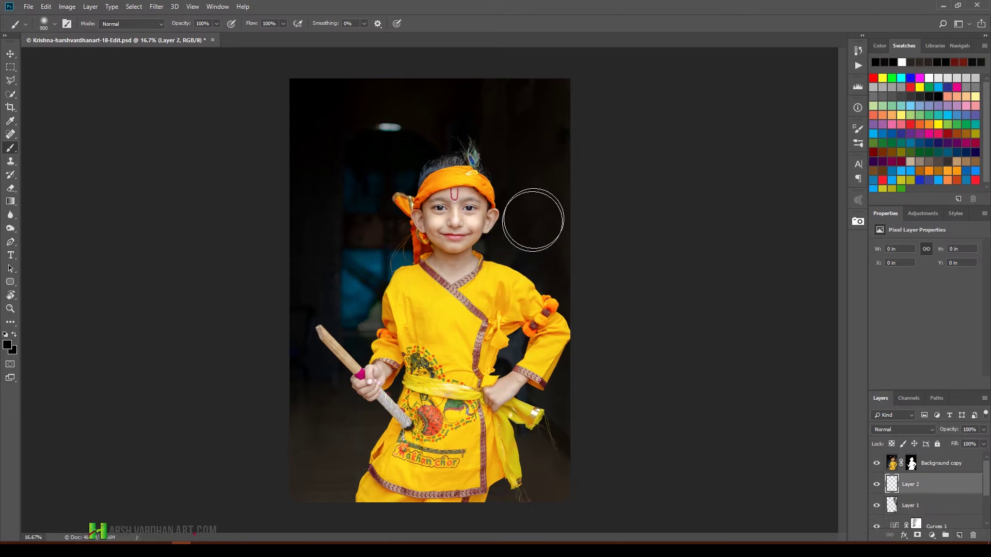
Step: Choose the Brush tool with the Bokeh harshvardhanart brush preset for painting on Layer 2
right_click(10, 148)
left_click(55, 149)
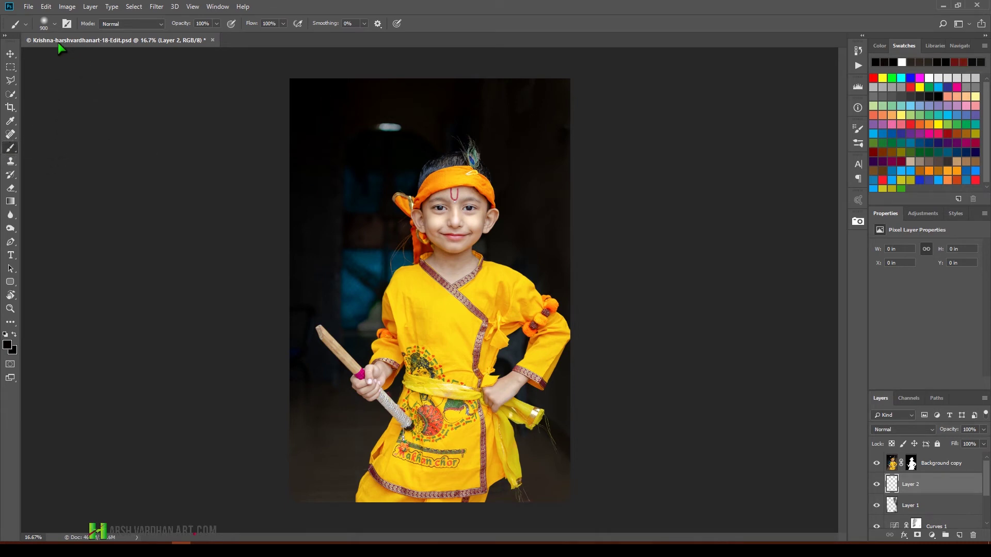
left_click(54, 23)
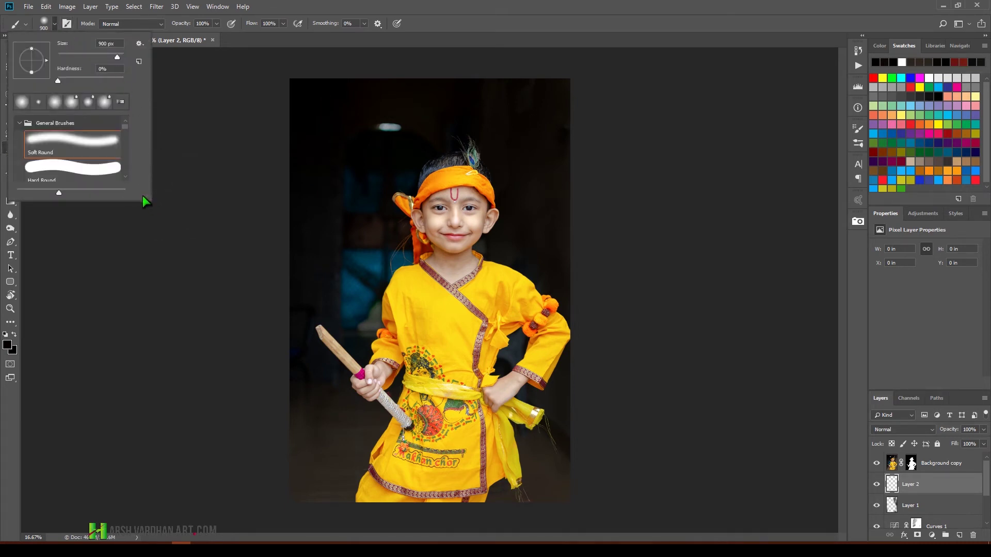
mouse_move(151, 195)
left_mouse_down()
mouse_move(213, 332)
mouse_move(208, 425)
left_mouse_up()
scroll(179, 135, "down", 5)
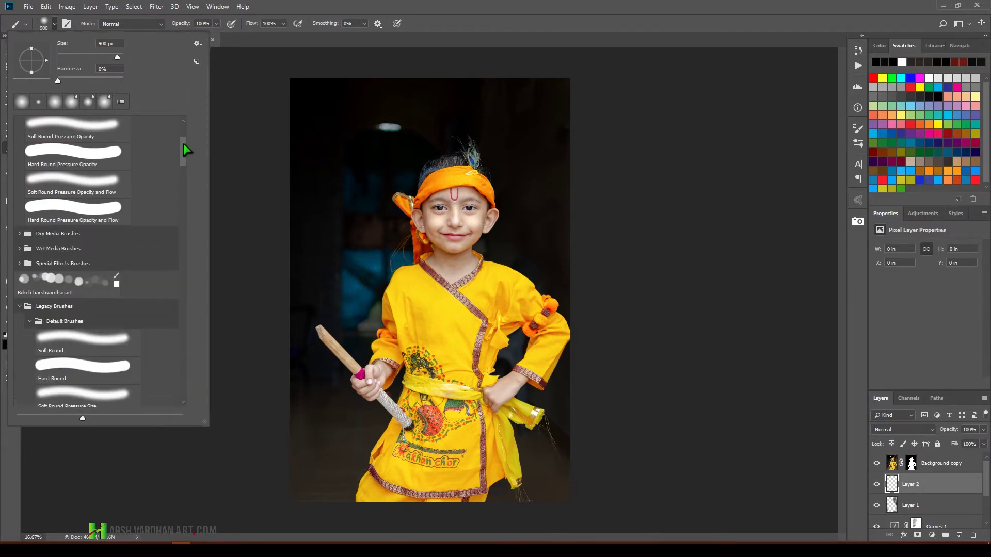
scroll(189, 151, "up", 1)
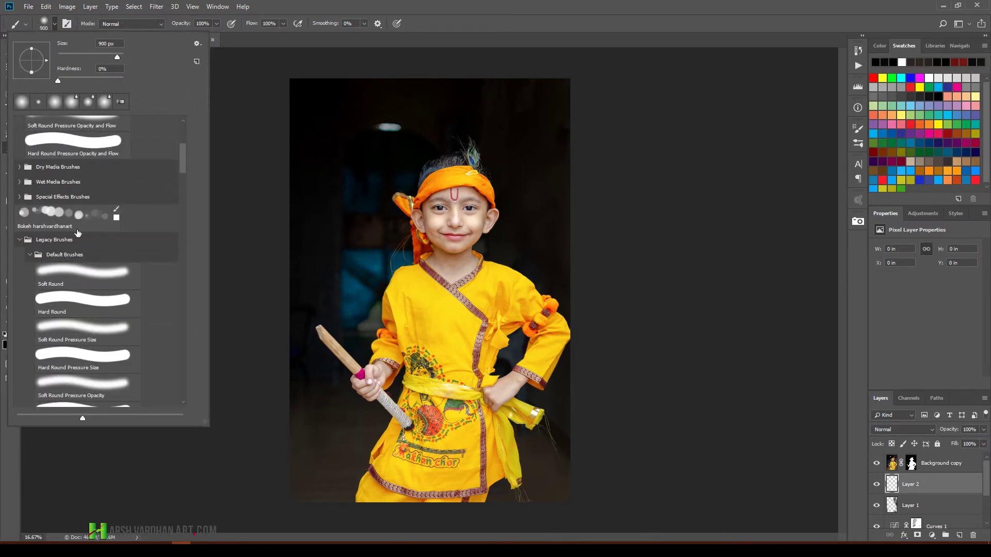
left_click(70, 217)
left_click(489, 3)
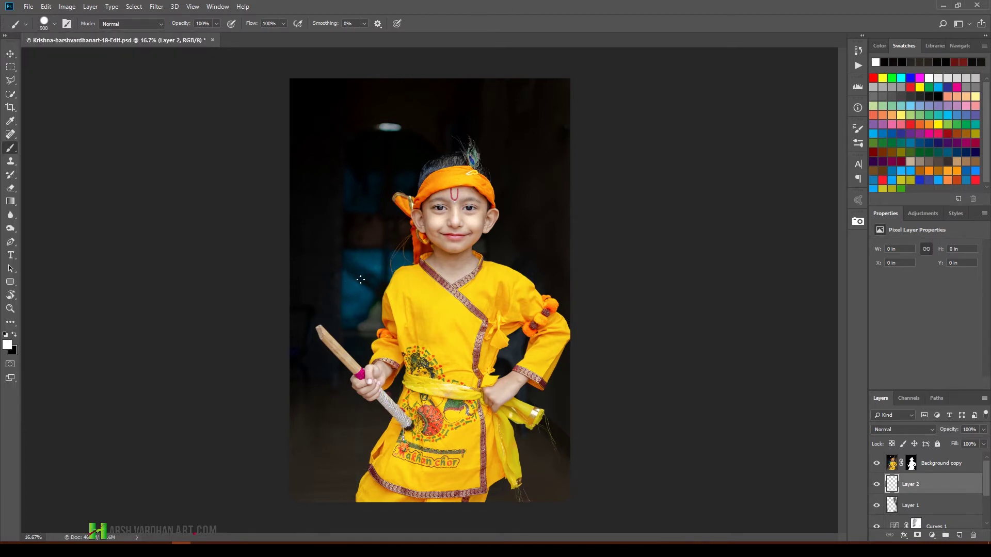
Step: Try bokeh dabs at 900 px in a blue sampled from the window beside the boy's head, and undo them
left_click(374, 264, "alt")
left_click(350, 213)
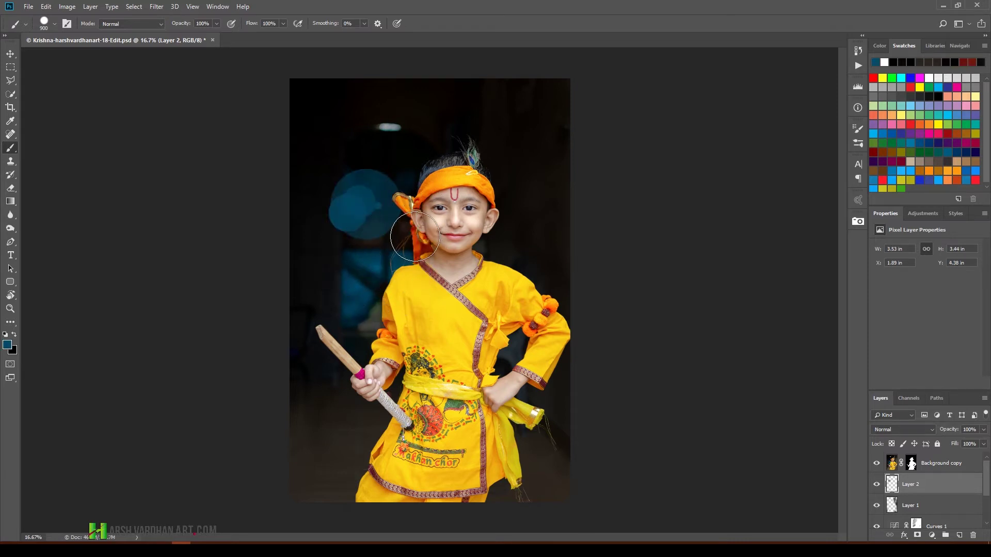
key("ctrl+alt+z")
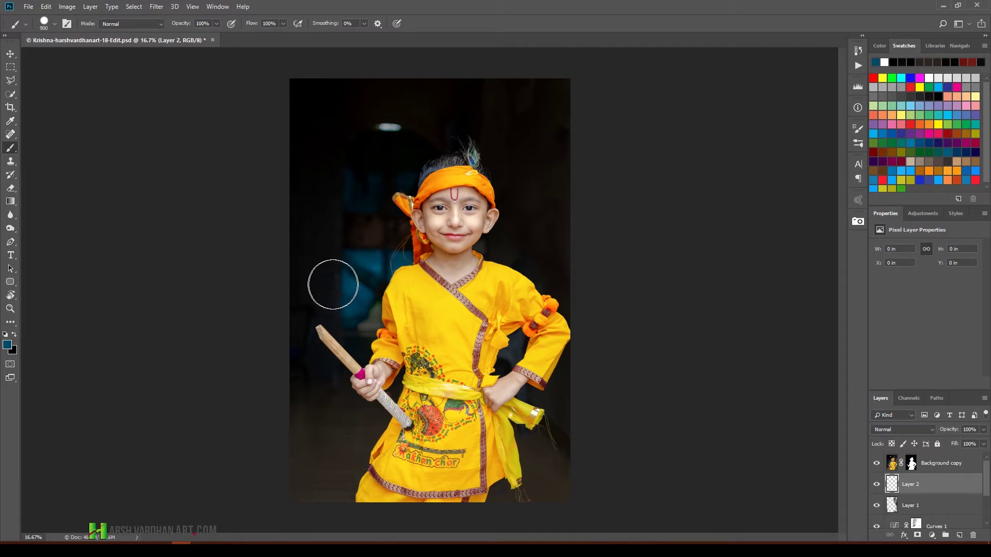
Step: Reduce the bokeh brush to 400 px, test it on the dark background beside the boy's face, and undo the dabs
key("bracketleft")
key("bracketleft")
key("bracketleft")
key("bracketleft")
key("bracketleft")
left_click(330, 240)
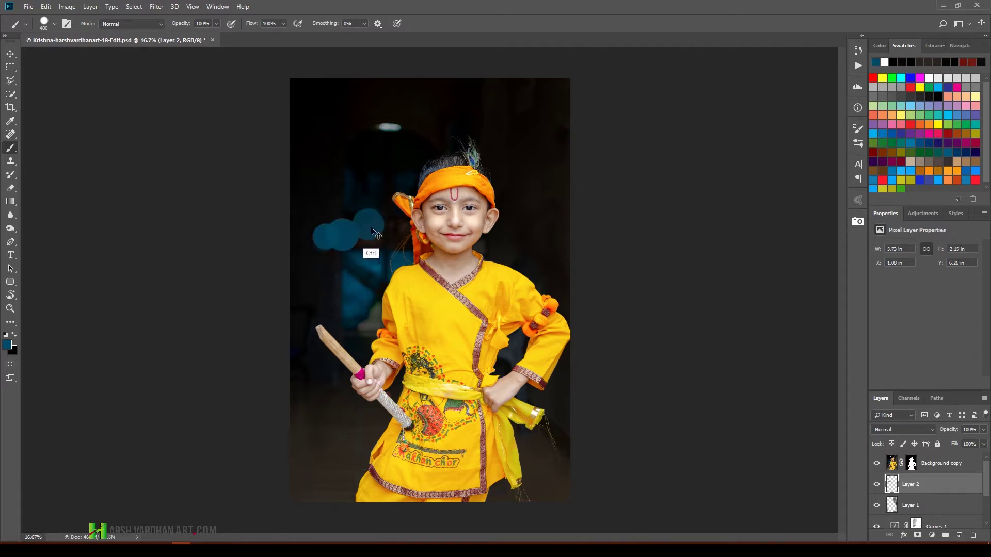
key("ctrl+alt+z")
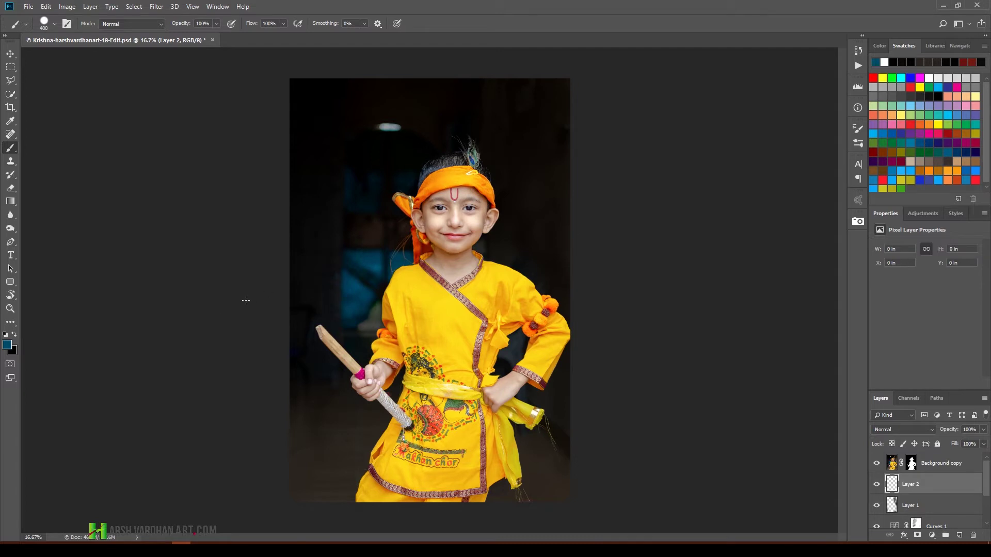
Step: Set the foreground colour to a light sky blue and return to the Brush tool
left_click(7, 344)
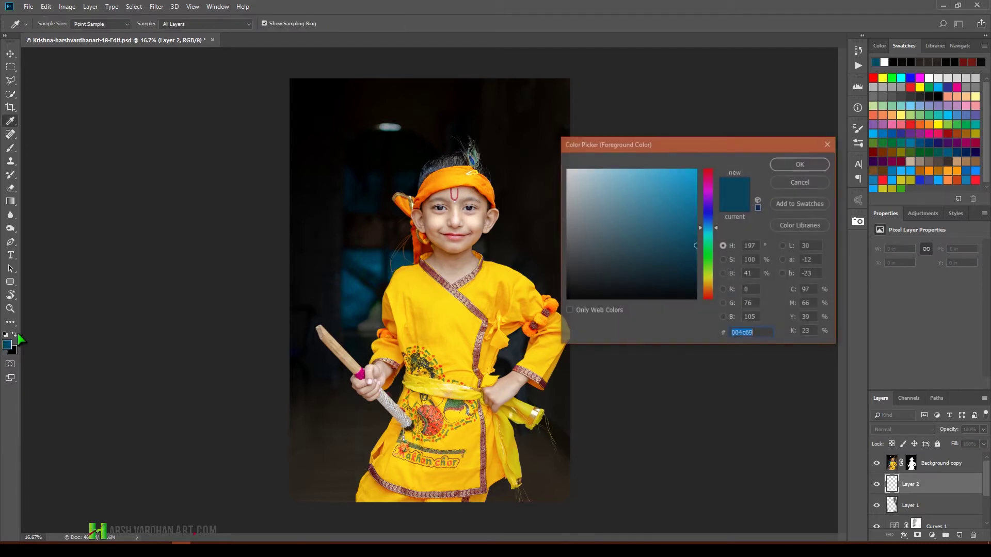
left_click_drag(680, 208, 619, 176)
left_click(808, 164)
key("b")
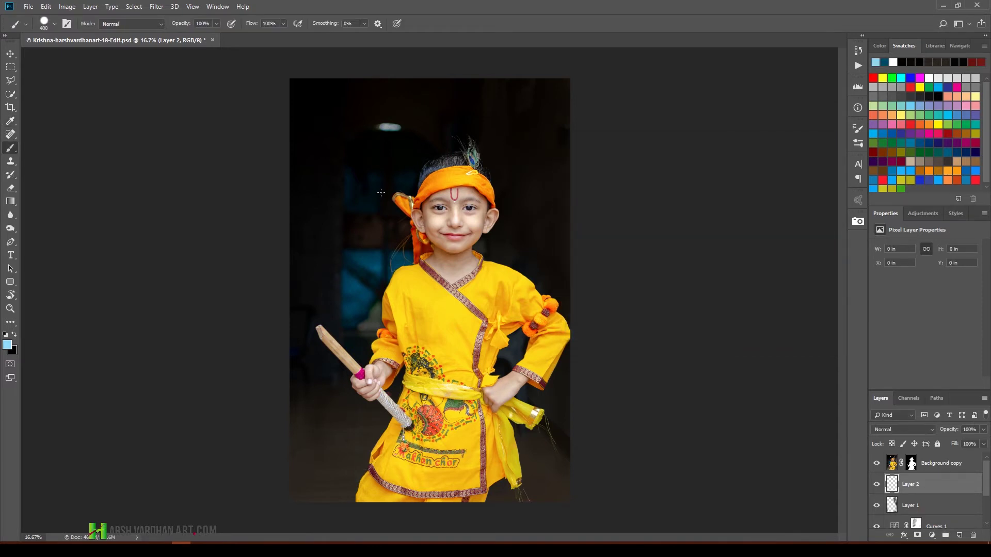
Step: Undo a first test dab and paint a row of light-blue bokeh circles just below the lamp on Layer 2
left_click(387, 171)
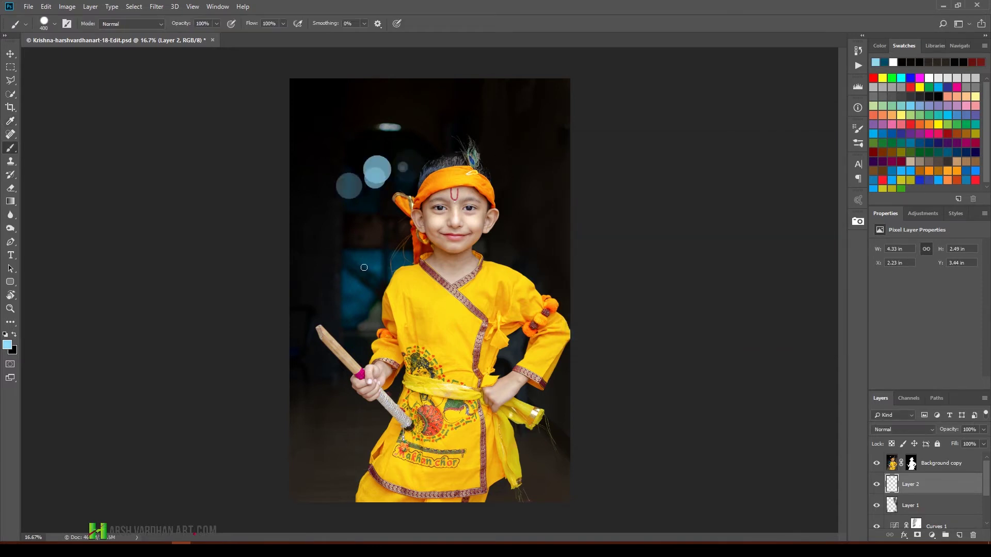
key("ctrl+z")
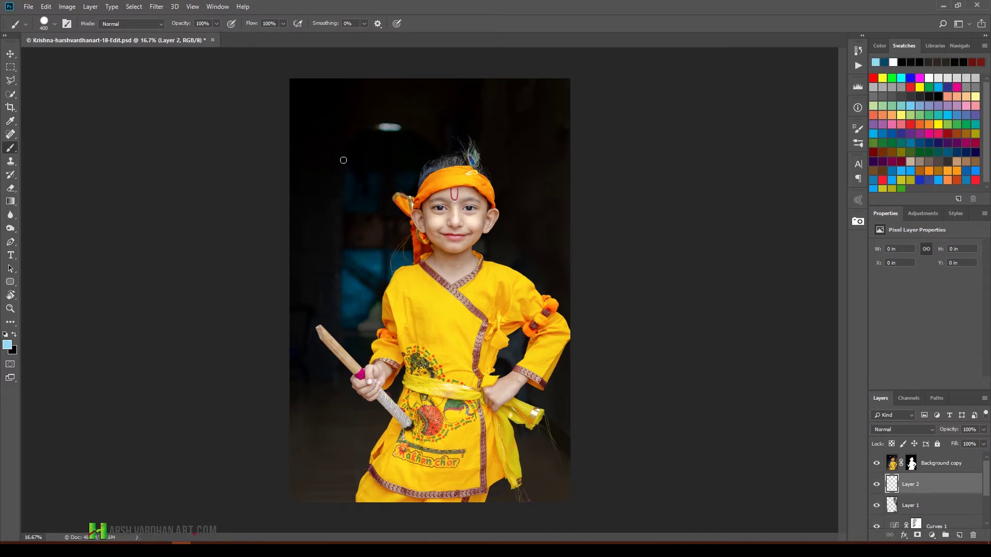
left_click_drag(342, 158, 413, 145)
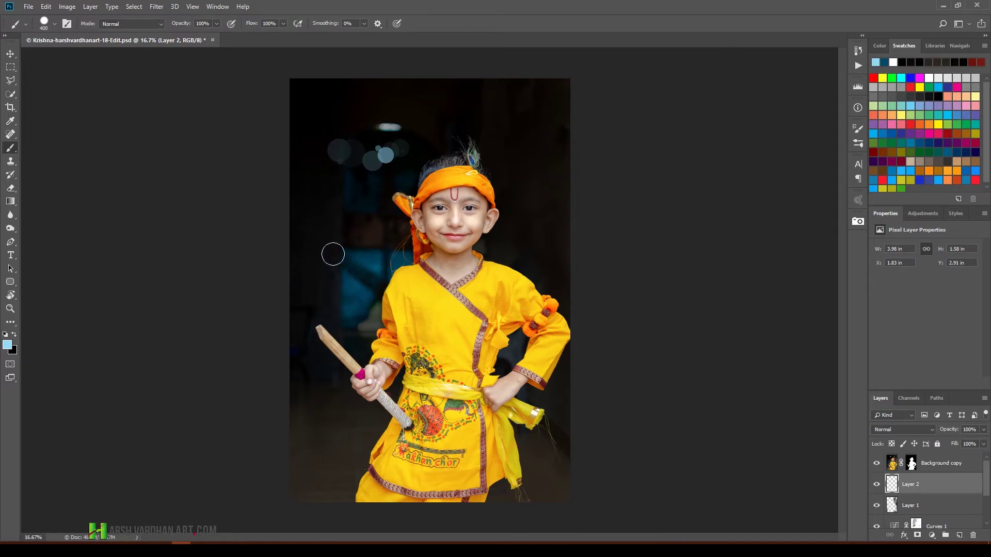
Step: Try light-blue bokeh circles over the blue window above the boy's shoulder, and undo them
left_click_drag(319, 257, 397, 239)
key("ctrl+z")
left_click(360, 245)
key("z")
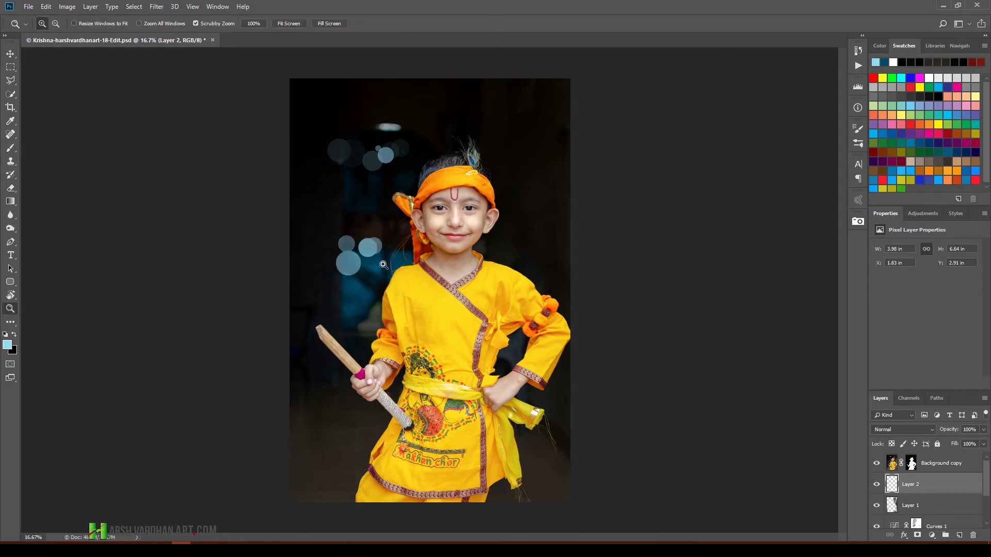
key("ctrl+z")
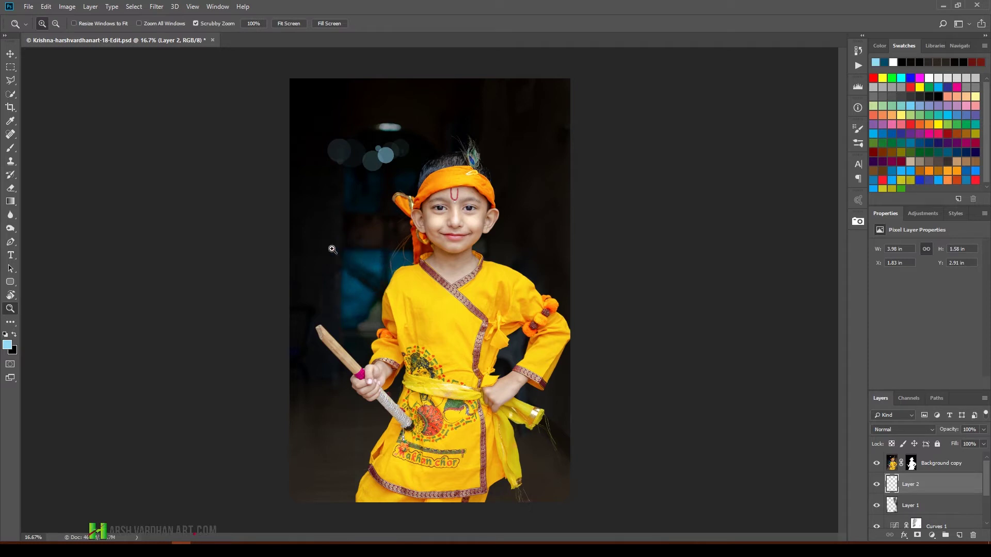
Step: Apply a Gaussian Blur with a 22.2-pixel radius to the bokeh circles on Layer 2
left_click(156, 7)
mouse_move(275, 127)
left_click(313, 163)
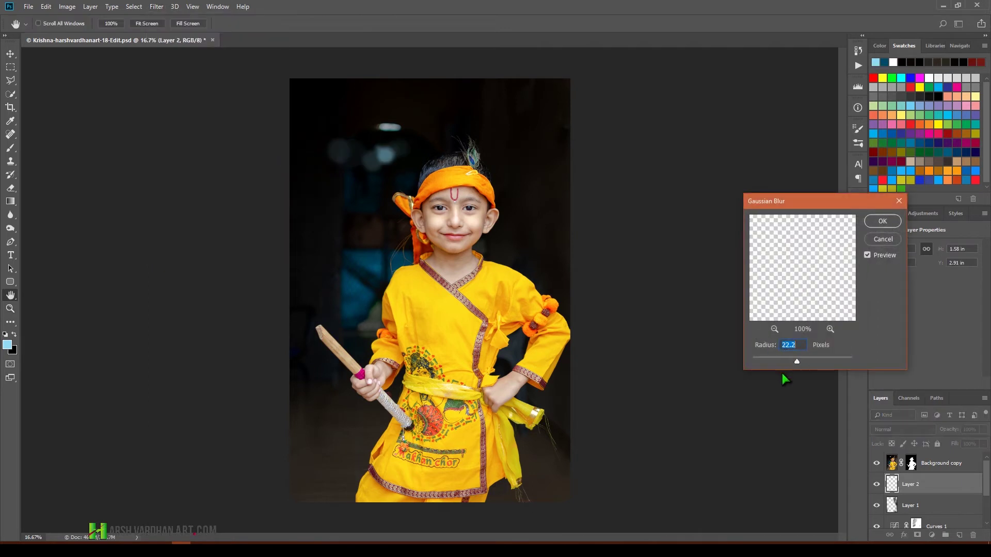
left_click(878, 223)
key("z")
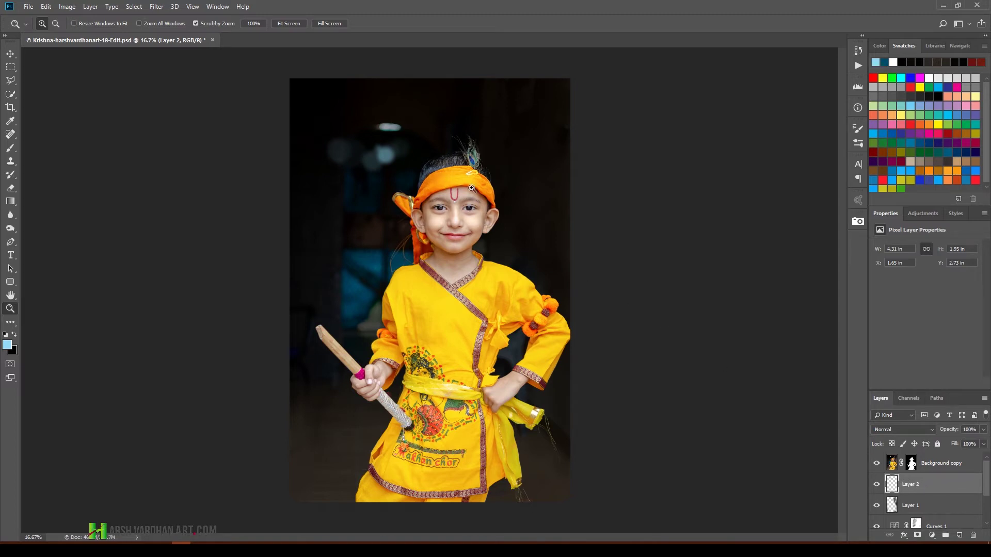
Step: Try light-blue bokeh dabs directly over the lamp above the boy's head, and undo them
key("b")
left_click(385, 126)
left_click(395, 136)
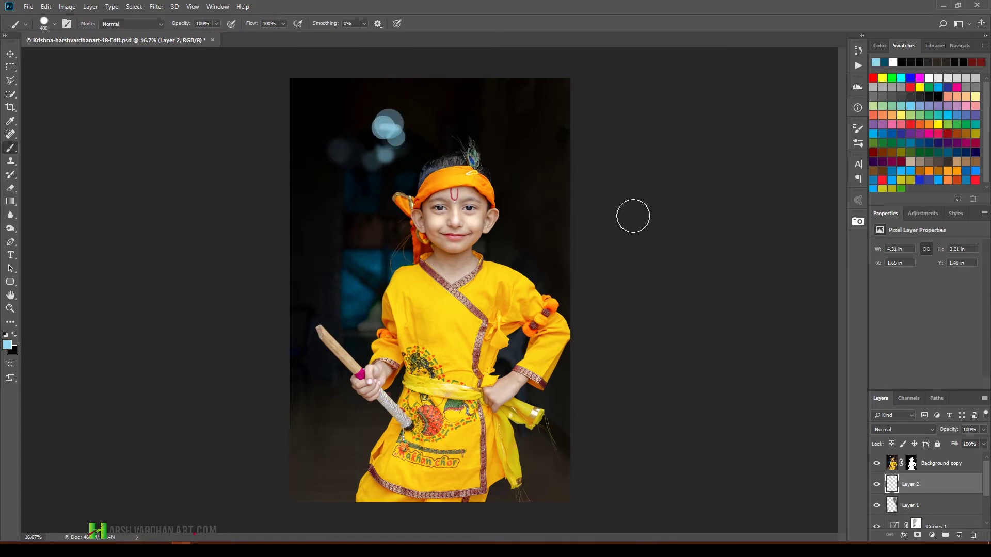
key("ctrl+alt+z")
key("ctrl+alt+z")
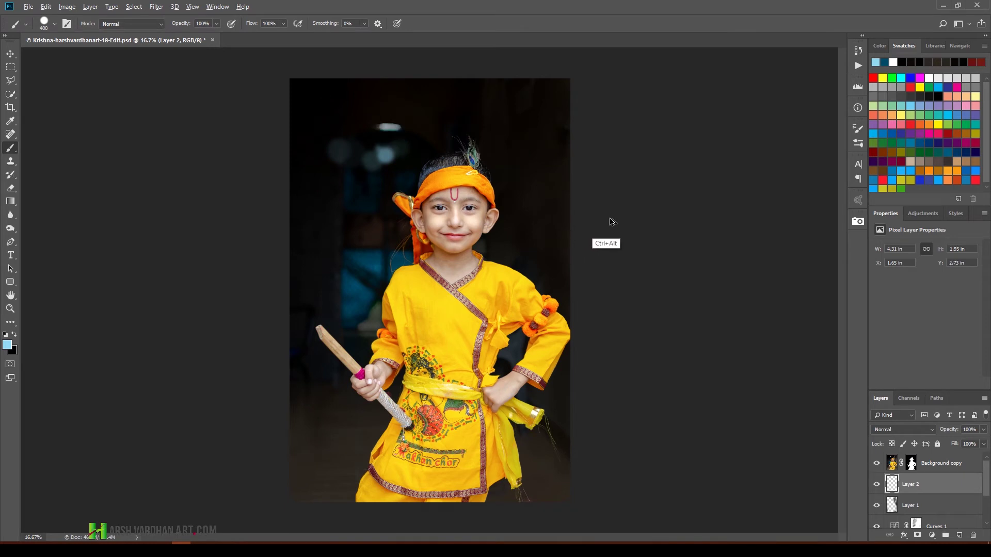
Step: Set the bokeh brush's spacing to 90% and review its Shape Dynamics and Transfer settings
left_click(858, 129)
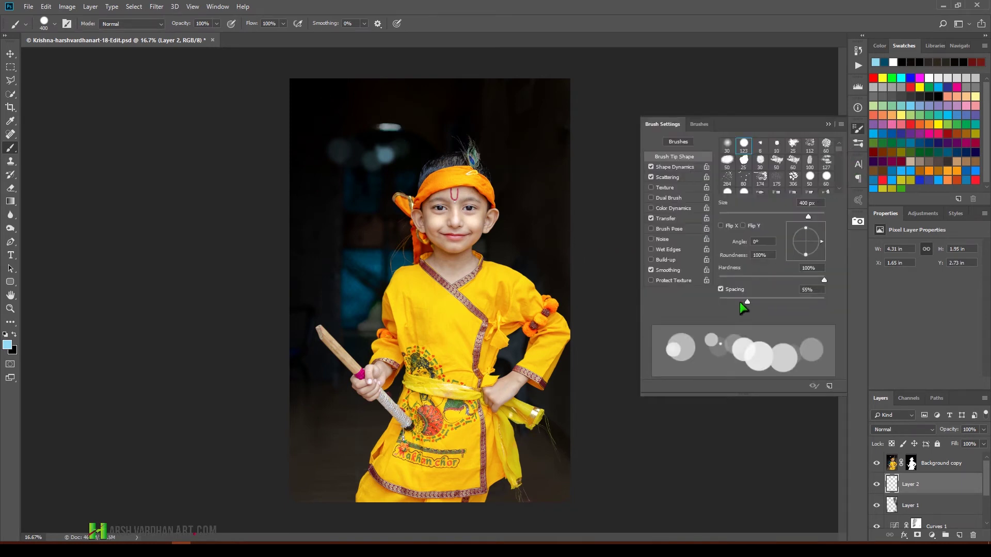
mouse_move(739, 304)
left_mouse_down()
mouse_move(730, 302)
mouse_move(779, 296)
mouse_move(765, 298)
left_mouse_up()
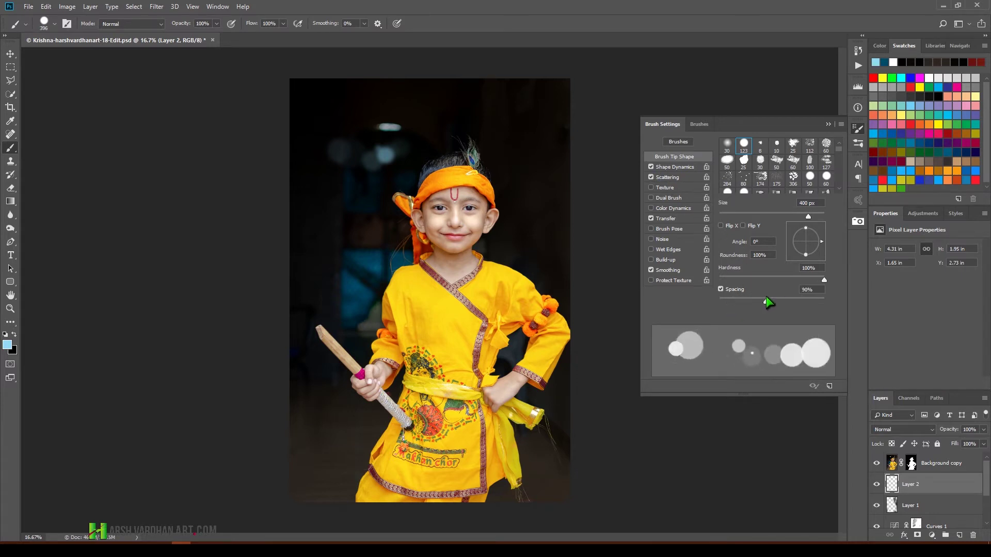
left_click(676, 167)
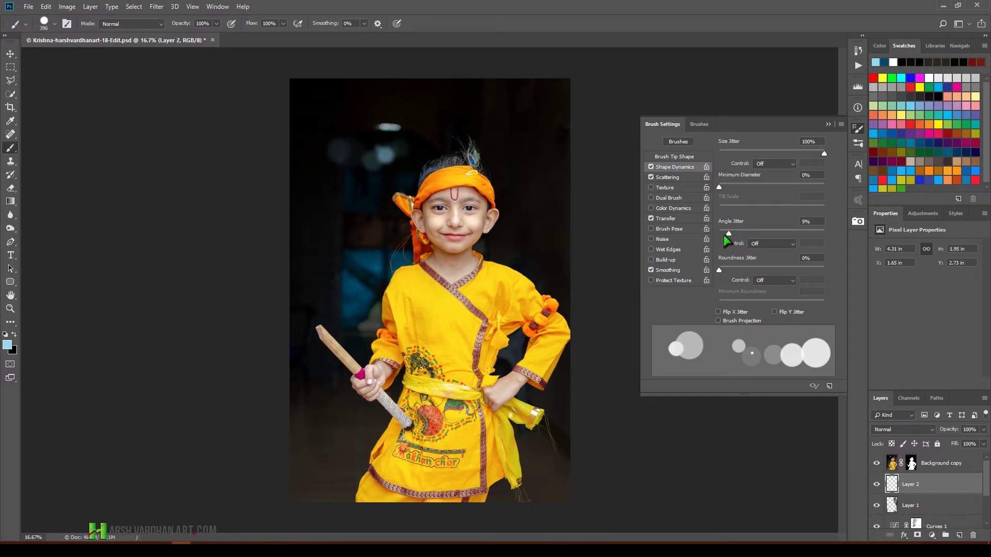
mouse_move(754, 149)
left_mouse_down()
mouse_move(734, 156)
mouse_move(755, 157)
left_mouse_up()
left_click(676, 219)
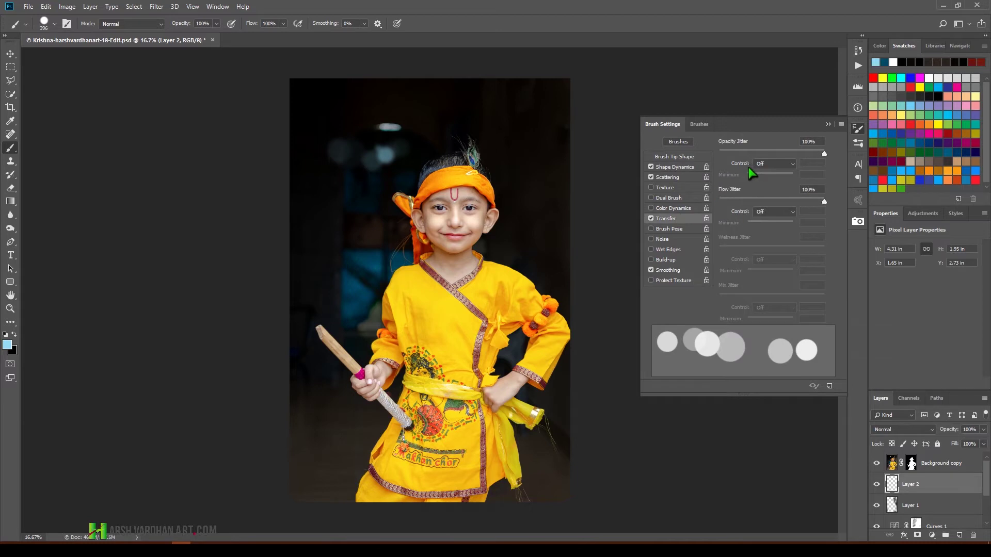
left_click(858, 129)
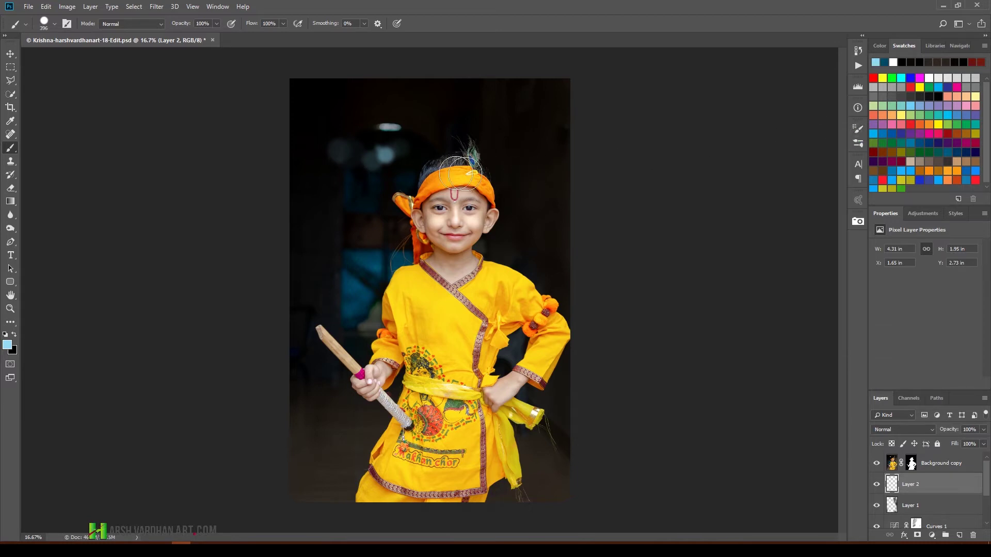
Step: Try light-blue bokeh circles at several brush sizes below and over the lamp above the boy's head, and undo them
left_click_drag(355, 144, 439, 140)
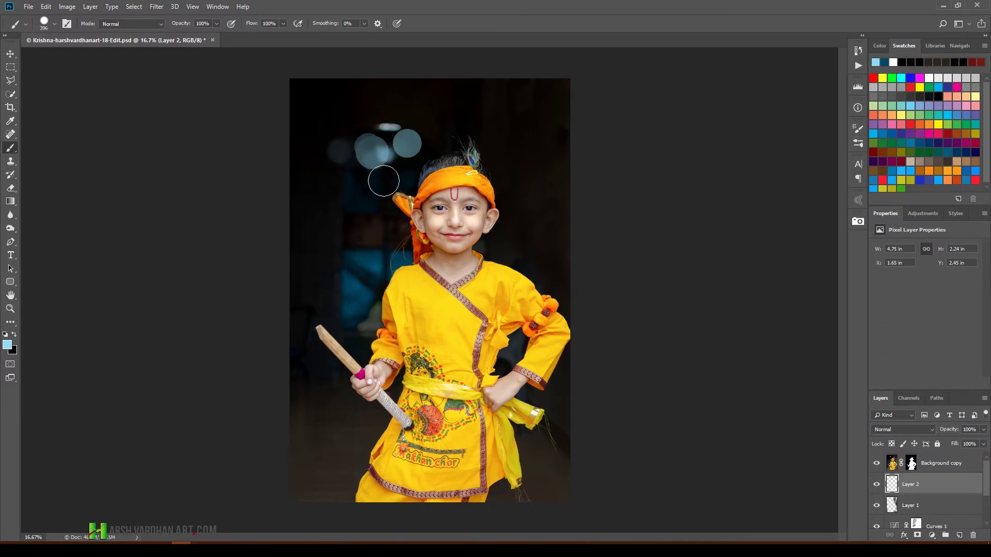
key("ctrl+z")
key("bracketleft")
key("bracketleft")
key("bracketleft")
key("bracketleft")
key("bracketleft")
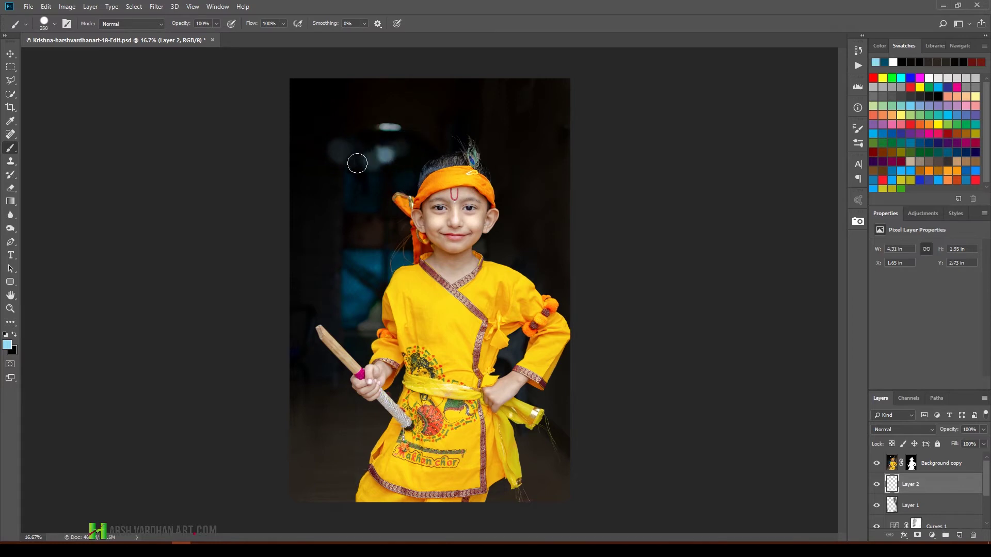
key("bracketright")
key("bracketright")
mouse_move(398, 122)
left_mouse_down()
mouse_move(419, 120)
mouse_move(401, 128)
left_mouse_up()
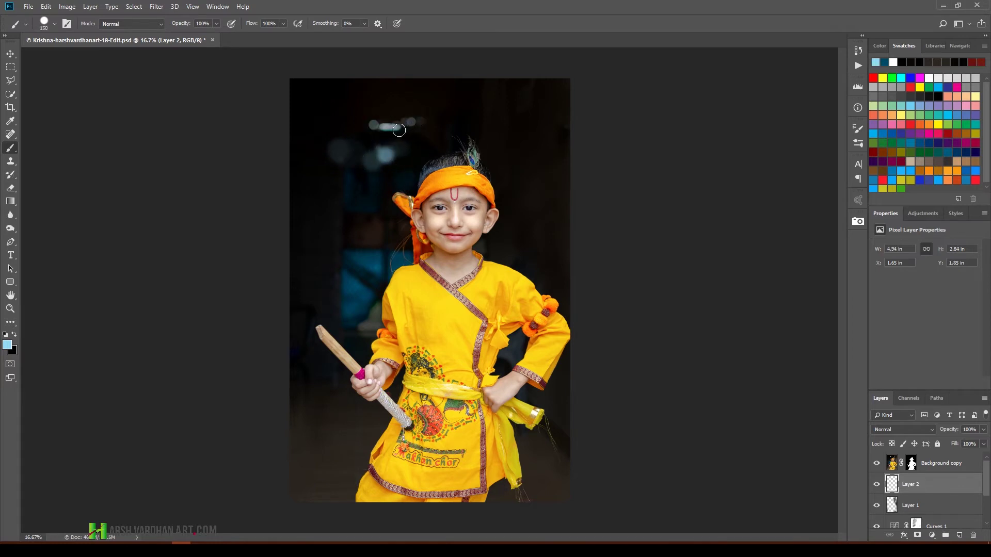
key("bracketleft")
left_click(371, 127)
left_click(351, 129)
key("ctrl+alt+z")
key("ctrl+alt+z")
key("ctrl+alt+z")
key("ctrl+alt+z")
Step: Add a new layer and dab a row of light-blue bokeh circles across the lamp with the 175 px brush
left_click(959, 535)
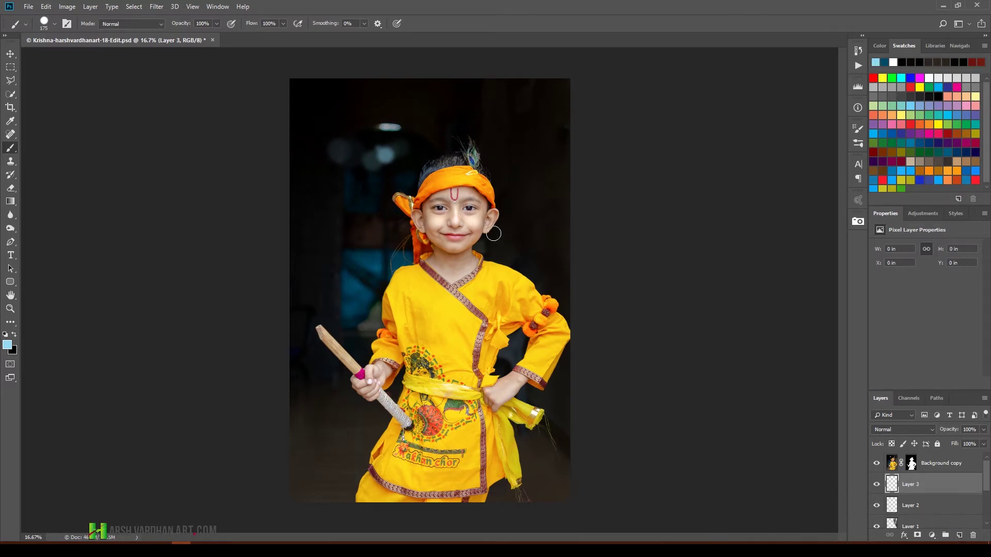
left_click(354, 127)
left_click(384, 123)
left_click(409, 128)
left_click(424, 121)
left_click(394, 121)
left_click(366, 126)
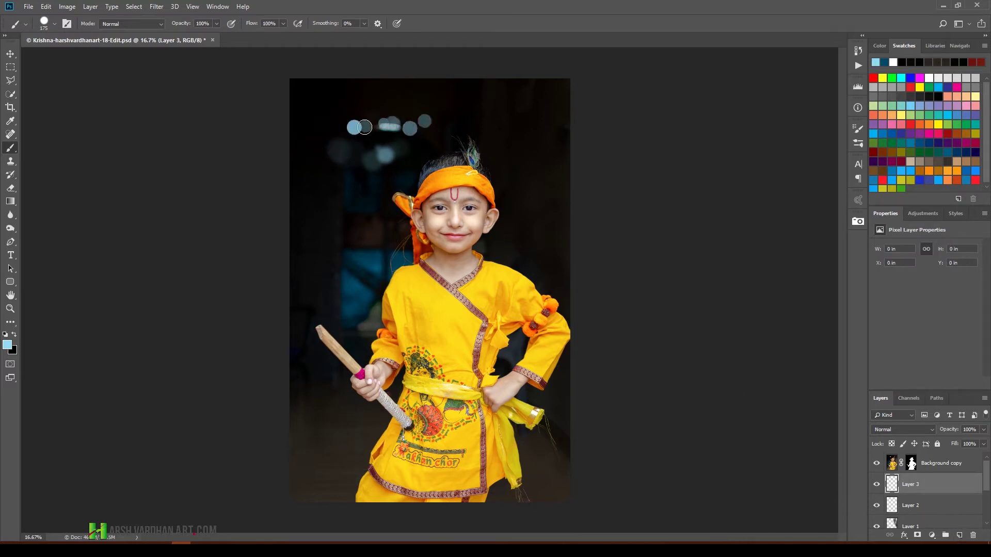
Step: Repeat the last Gaussian Blur on the new bokeh circles and hide Layer 3
left_click(157, 6)
left_click(166, 19)
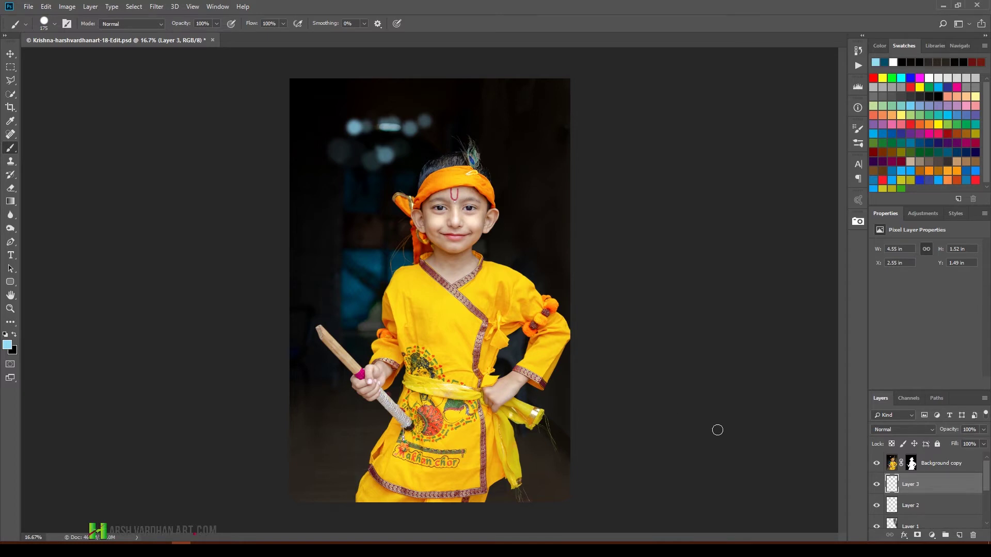
left_click(876, 484)
Step: Paint out the bright lamp on Layer 2 with the near-black sampled from the background beside it
left_click(890, 504)
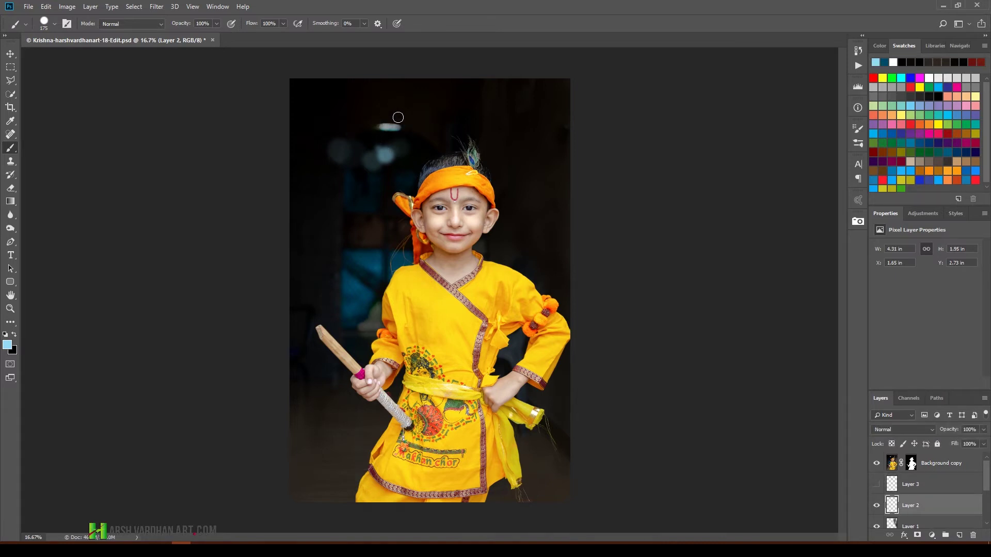
left_click(426, 111, "alt")
mouse_move(399, 119)
left_mouse_down()
mouse_move(408, 128)
mouse_move(393, 127)
left_mouse_up()
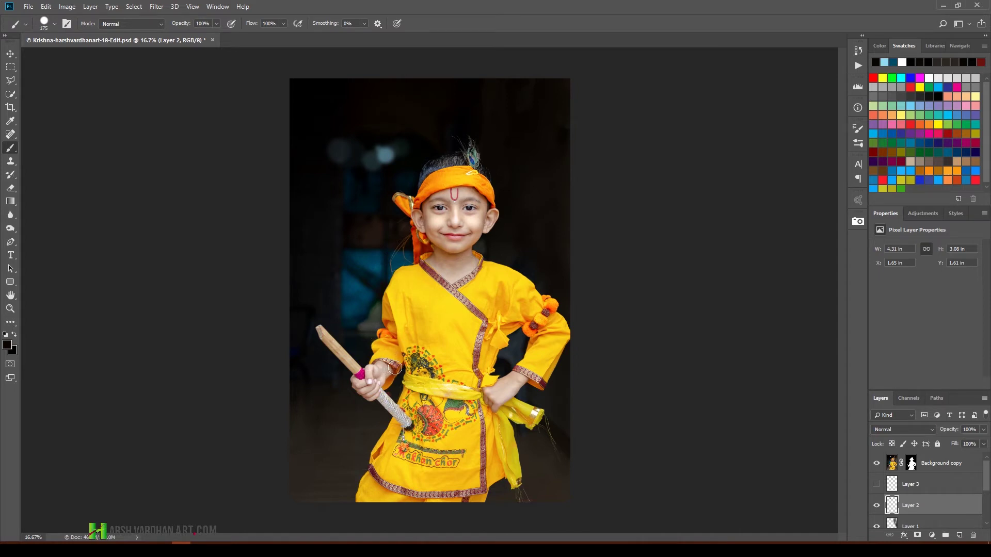
Step: Try painting the sampled black over the lower part of the blue window, and undo it
left_click_drag(360, 328, 367, 319)
key("ctrl+alt+z")
key("ctrl+alt+z")
Step: Compare the background with Layer 2, Layer 1 and Curves 1 each switched off and on
left_click(877, 511)
left_click(878, 511)
left_click(876, 526)
left_click(876, 526)
scroll(984, 490, "down", 3)
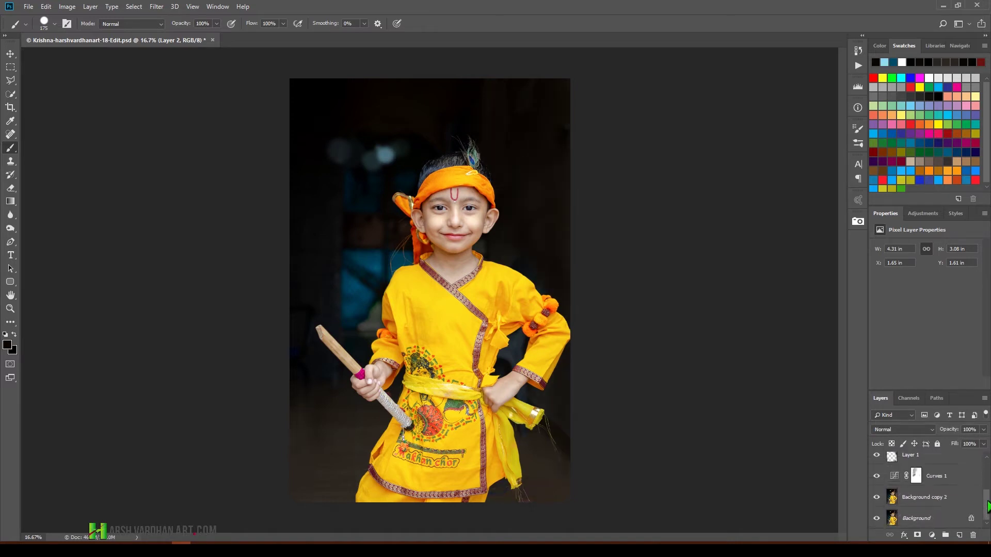
left_click(877, 480)
left_click(876, 479)
left_click(875, 480)
left_click(873, 479)
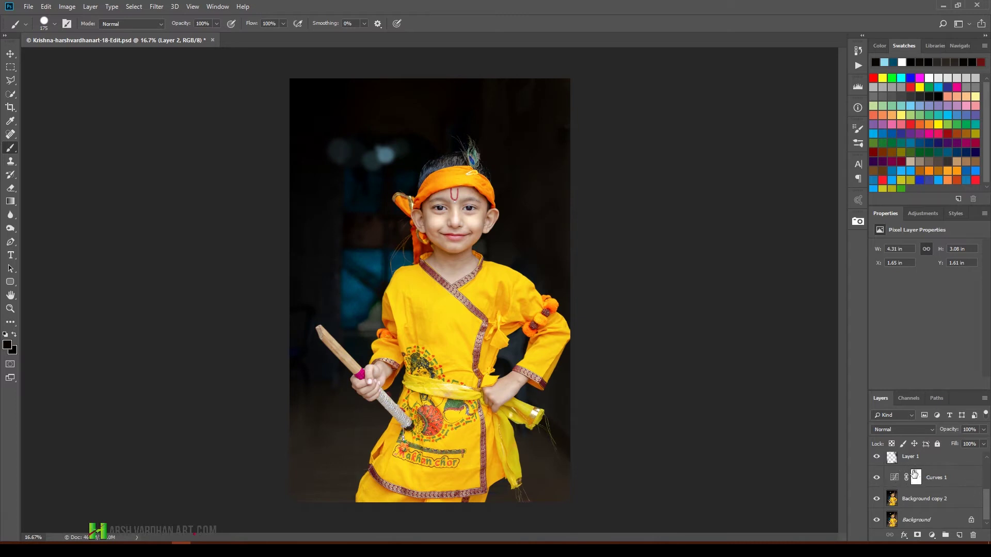
Step: Select Layer 1 and switch the brush to a soft round tip
left_click(893, 462)
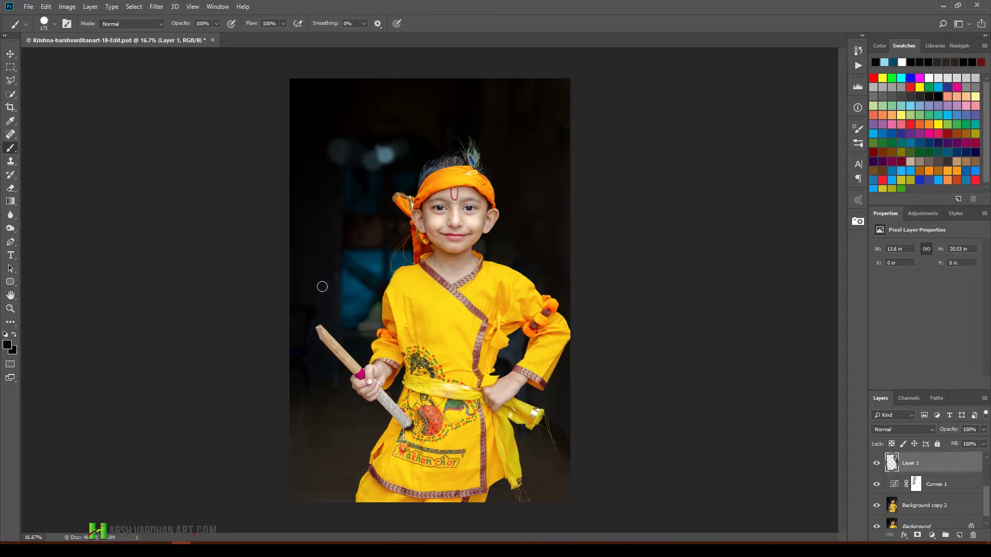
key("shift")
right_click(407, 149, "shift")
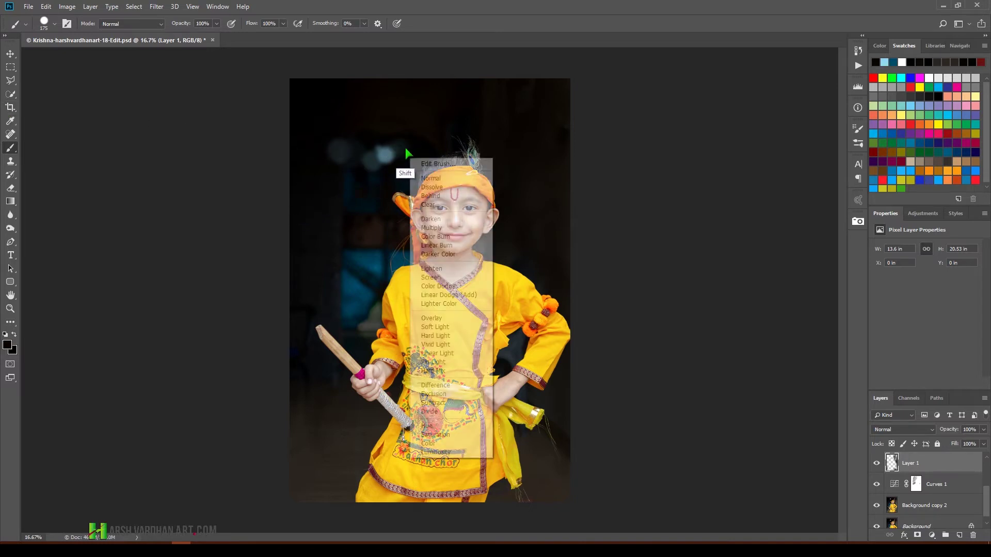
left_click(609, 5)
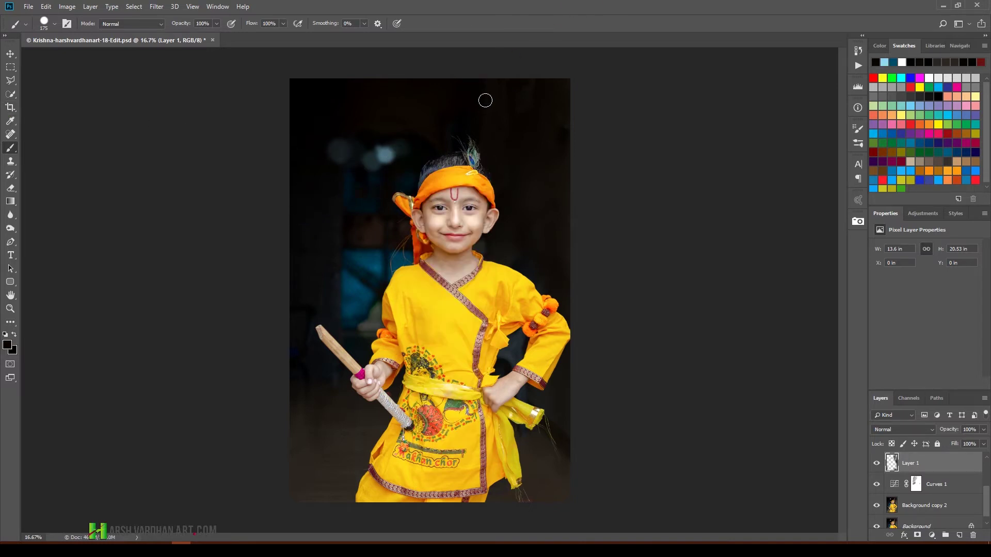
right_click(490, 119)
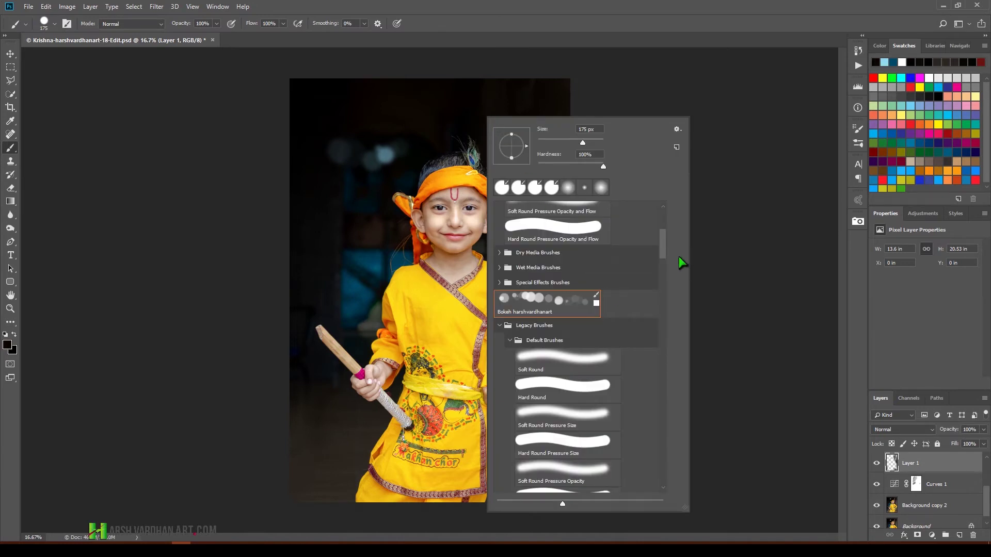
left_click_drag(665, 243, 664, 196)
left_click(542, 233)
key("Return")
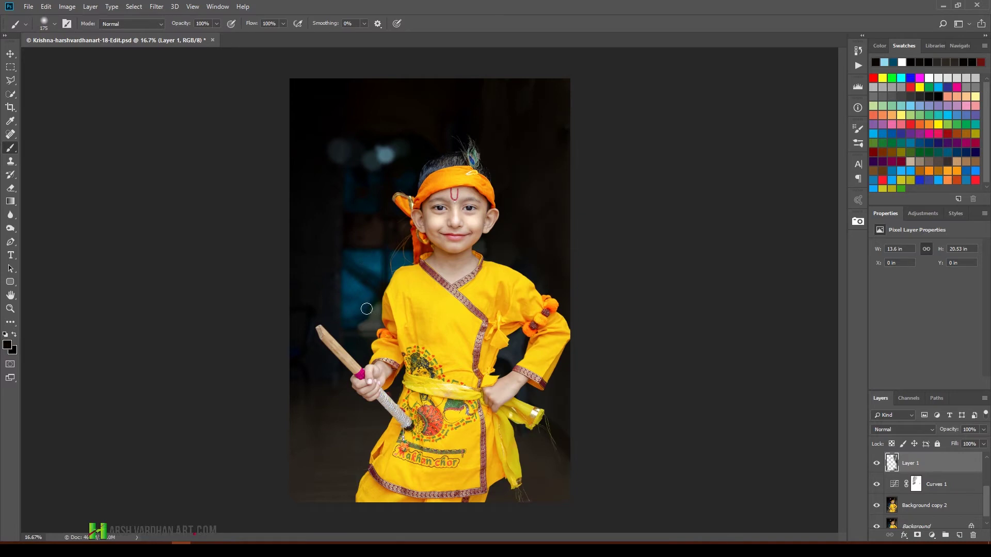
Step: Paint over the pale patch and lower edge of the blue window with sampled background colours, enlarging the brush to 500 px, and undo the last dab
left_click(321, 300, "alt")
left_click_drag(369, 324, 365, 321)
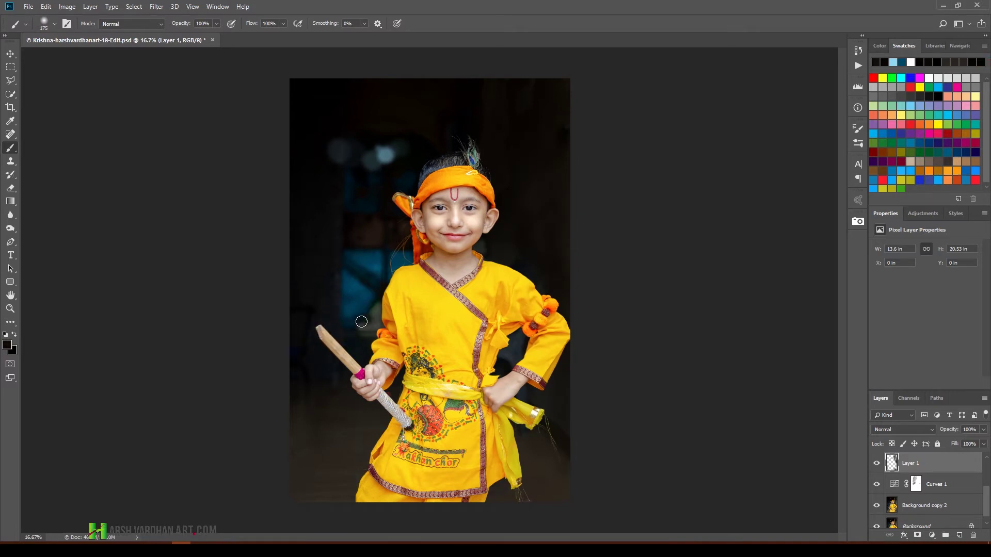
key("bracketright")
key("bracketright")
key("bracketright")
key("bracketright")
key("bracketright")
left_click(377, 261, "alt")
left_click(372, 288, "alt")
mouse_move(354, 302)
left_mouse_down()
mouse_move(349, 311)
mouse_move(358, 306)
left_mouse_up()
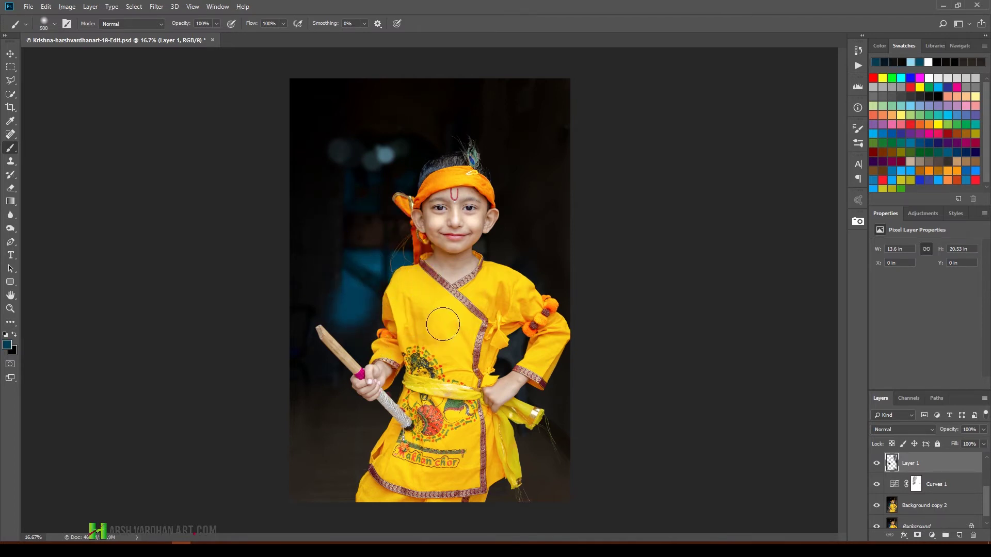
key("ctrl+alt+z")
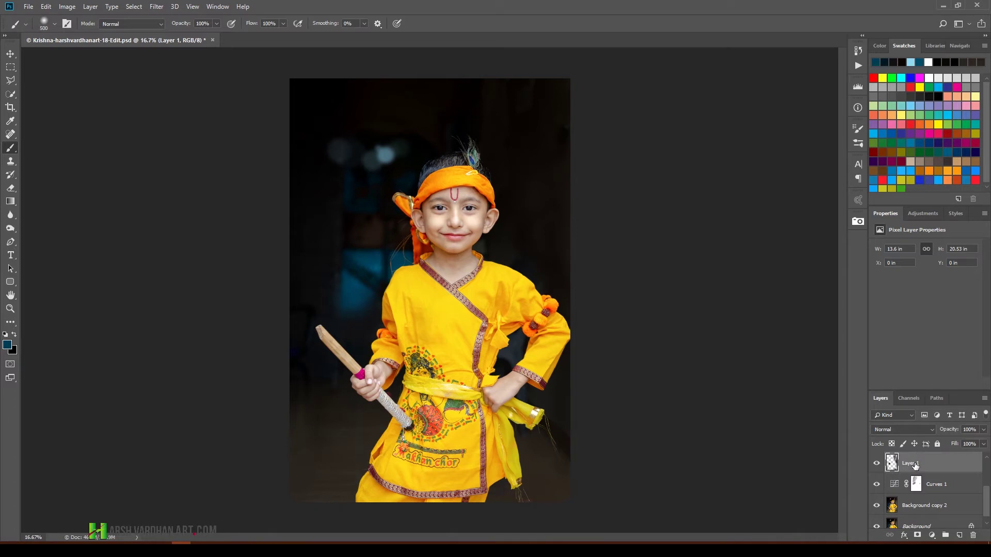
Step: Crop away a strip above the boy's head and extend the canvas with an empty strip beside his elbow
key("c")
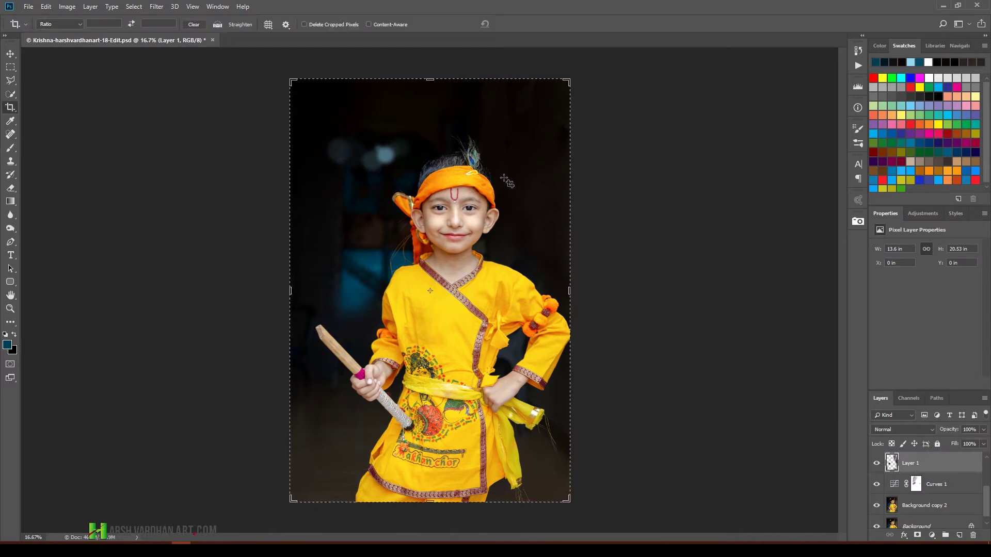
left_click_drag(425, 80, 429, 101)
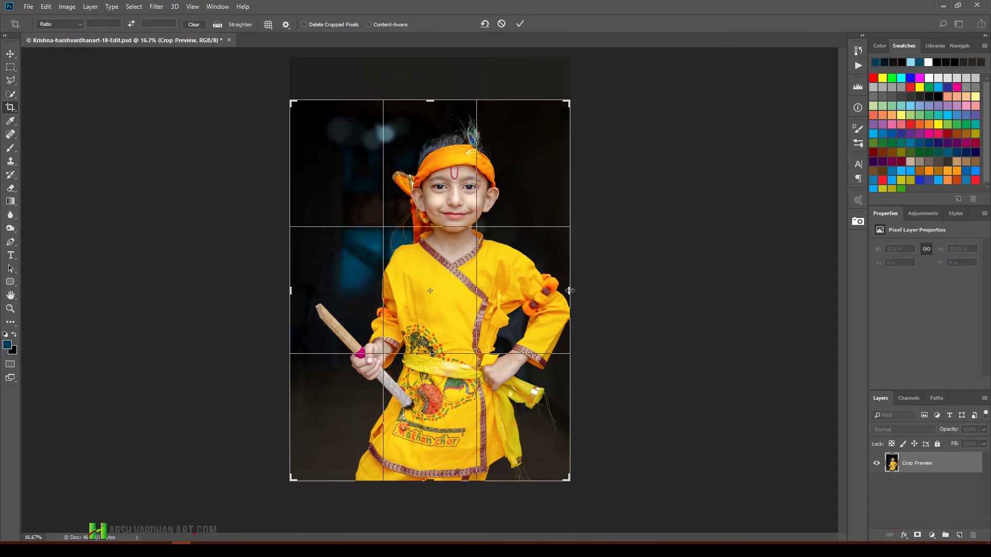
left_click_drag(573, 292, 593, 282)
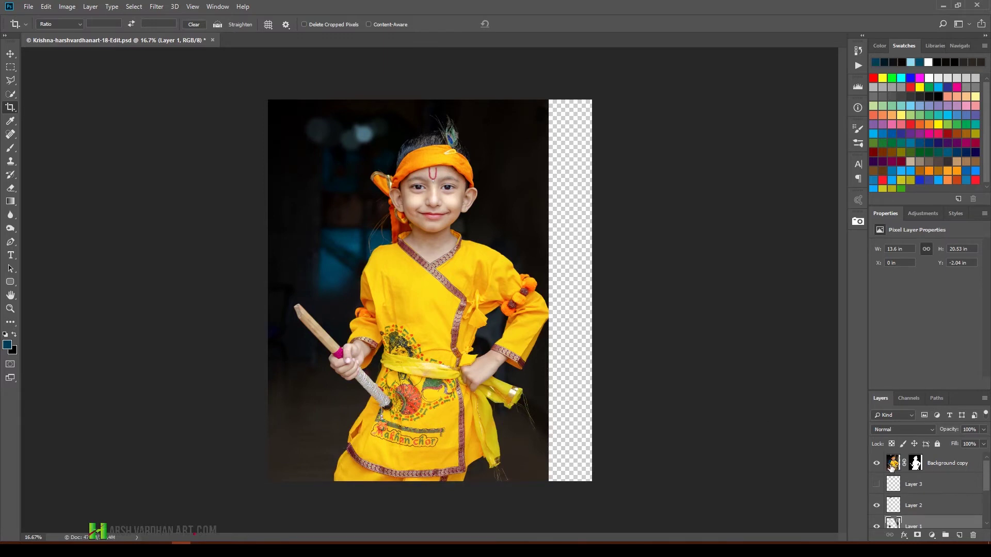
Step: Stamp all visible layers into a new layer above Background copy and open it in Liquify
left_click(892, 464)
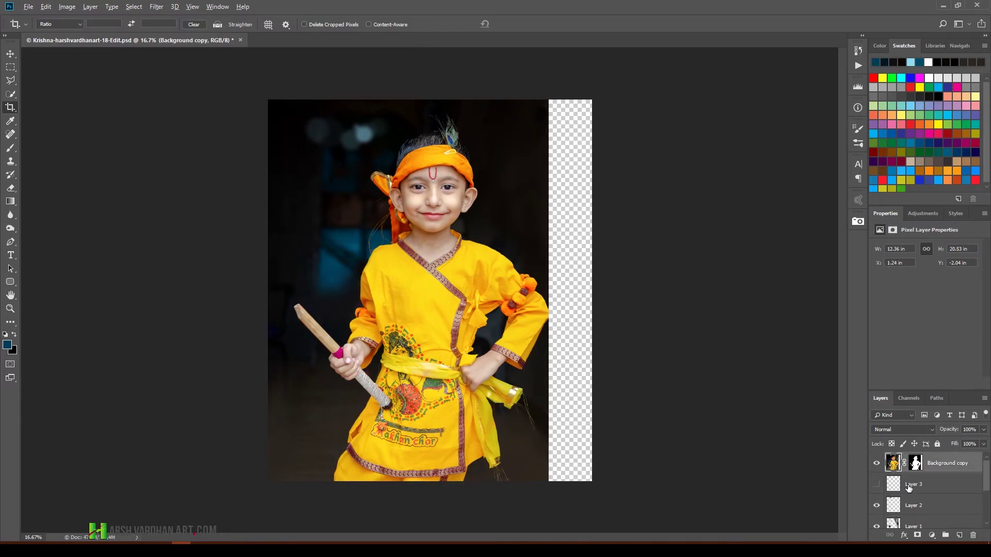
key("ctrl+shift+alt+e")
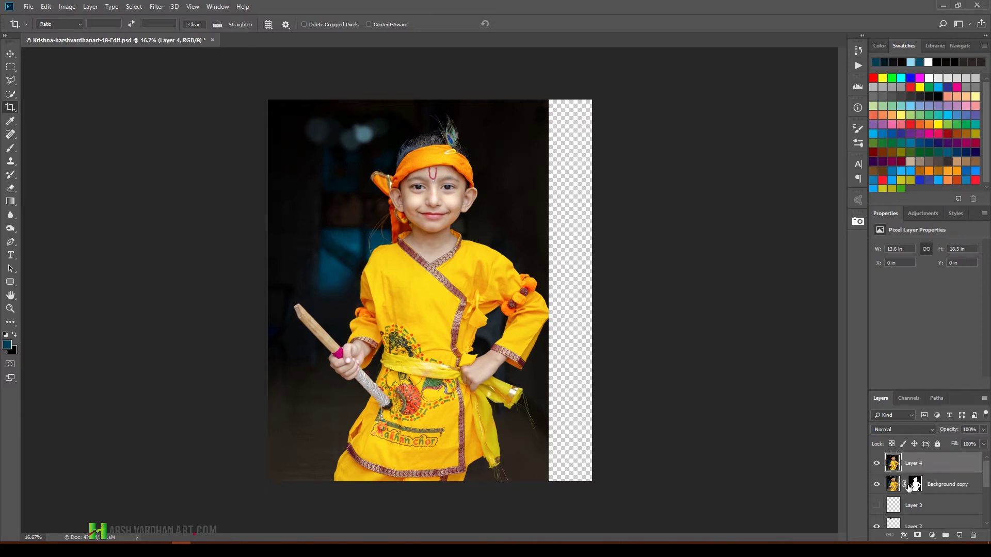
left_click(156, 6)
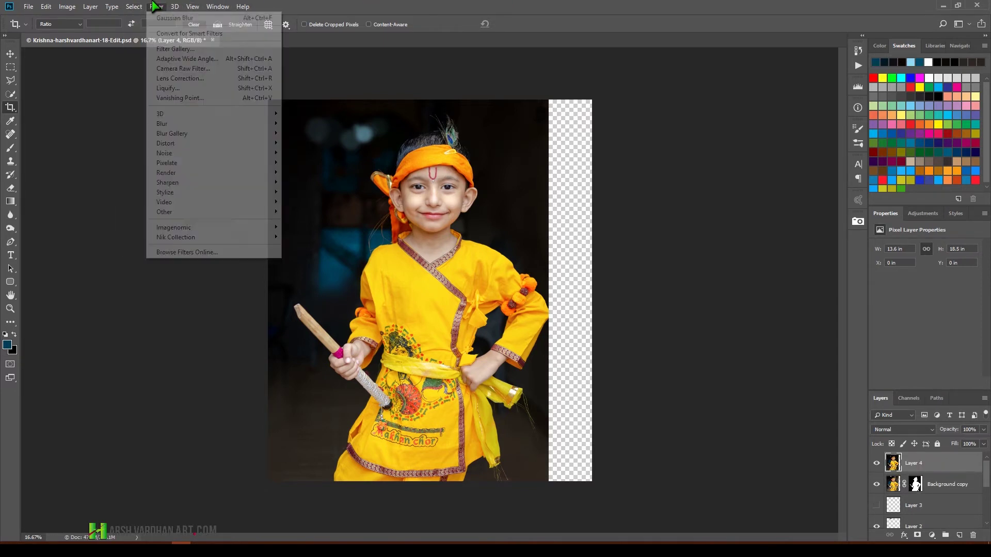
left_click(180, 89)
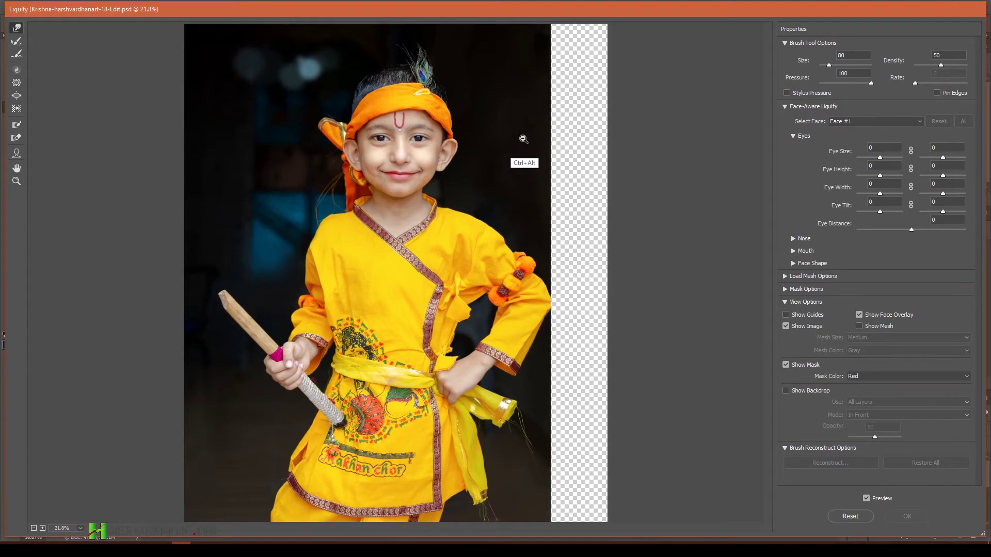
Step: Enlarge the Forward Warp brush and push the dark background across the upper part of the empty strip
scroll(509, 160, "down", 2)
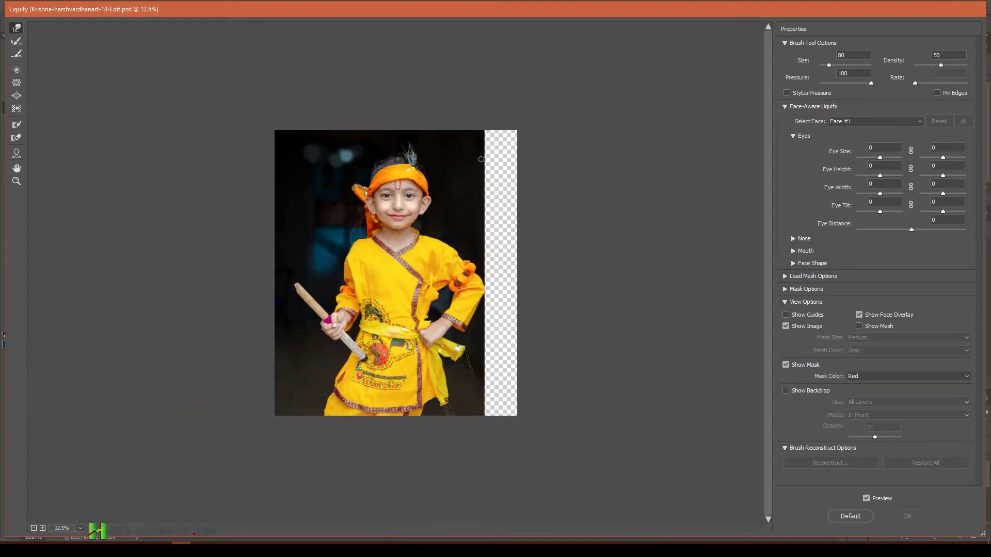
key("bracketright")
key("bracketright")
key("bracketright")
key("bracketright")
key("bracketright")
key("bracketright")
key("bracketright")
key("bracketright")
key("bracketleft")
mouse_move(519, 155)
left_mouse_down()
mouse_move(499, 119)
mouse_move(539, 98)
mouse_move(508, 167)
mouse_move(551, 175)
mouse_move(540, 168)
mouse_move(493, 198)
left_mouse_up()
Step: Stretch the dark background over the middle and lower parts of the empty strip using smaller Forward Warp brushes
key("bracketleft")
key("bracketleft")
key("bracketleft")
key("bracketleft")
key("bracketleft")
key("bracketleft")
key("bracketleft")
key("bracketleft")
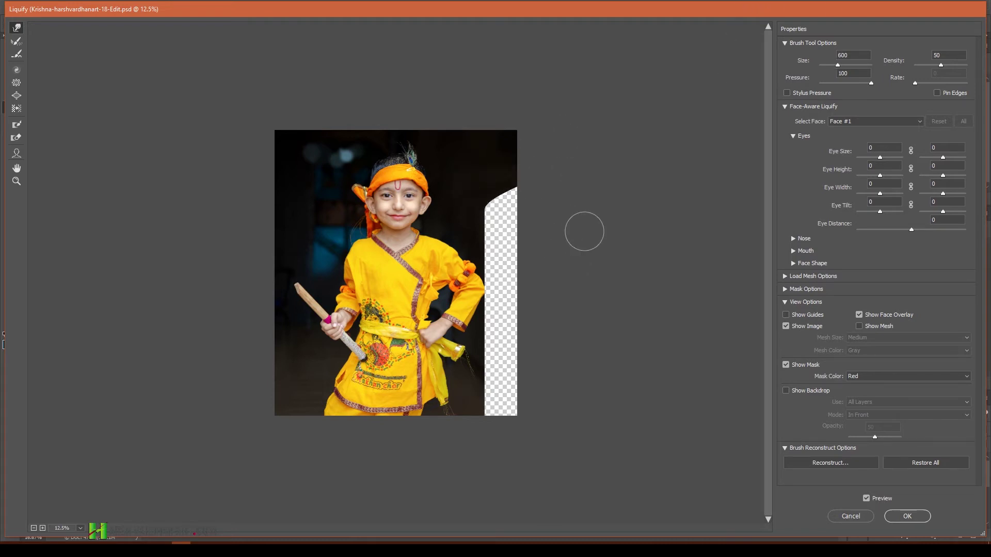
key("bracketright")
key("bracketright")
key("bracketright")
key("bracketright")
left_click_drag(485, 212, 520, 239)
left_click_drag(484, 411, 484, 359)
left_click_drag(526, 387, 509, 333)
left_click_drag(515, 243, 498, 256)
key("bracketleft")
key("bracketleft")
key("bracketleft")
key("bracketleft")
left_click_drag(511, 259, 511, 304)
Step: Freeze the boy's elbow and outer sleeve with a Liquify mask
scroll(520, 349, "up", 2)
left_click(17, 43)
left_click(16, 125)
mouse_move(561, 248)
left_mouse_down()
mouse_move(543, 220)
mouse_move(541, 299)
left_mouse_up()
Step: Push the stretched background beside the frozen elbow toward the sleeve with Forward Warp, and set the brush size to 400
left_click(17, 29)
left_click_drag(610, 323, 611, 295)
key("bracketleft")
mouse_move(601, 222)
left_mouse_down()
mouse_move(611, 240)
mouse_move(576, 315)
left_mouse_up()
left_click_drag(664, 294, 585, 310)
key("bracketleft")
key("bracketleft")
key("bracketleft")
key("bracketright")
key("bracketright")
Step: Set the left eye size to 10, the right eye size to 17 and the smile to 6 in Face-Aware Liquify
left_click_drag(879, 158, 881, 159)
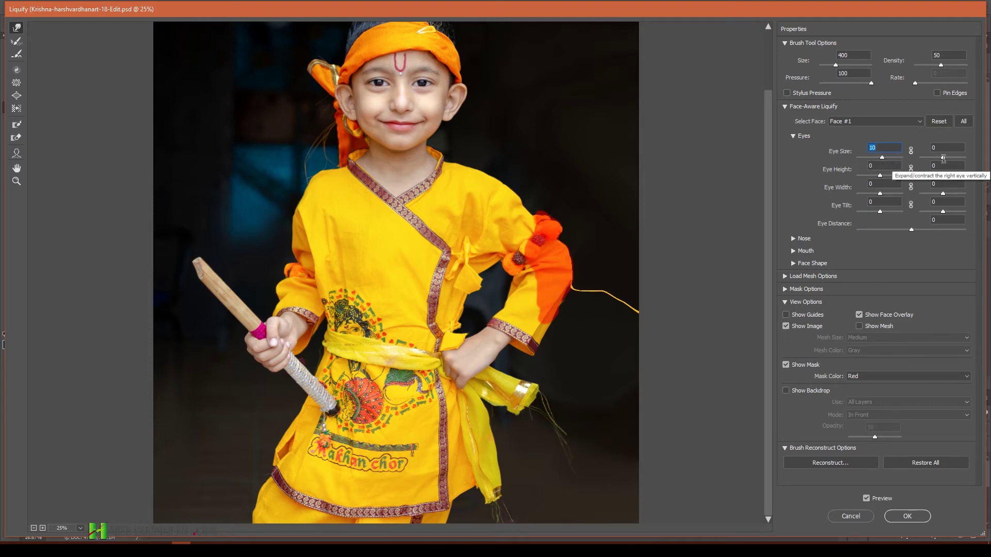
left_click_drag(945, 157, 949, 158)
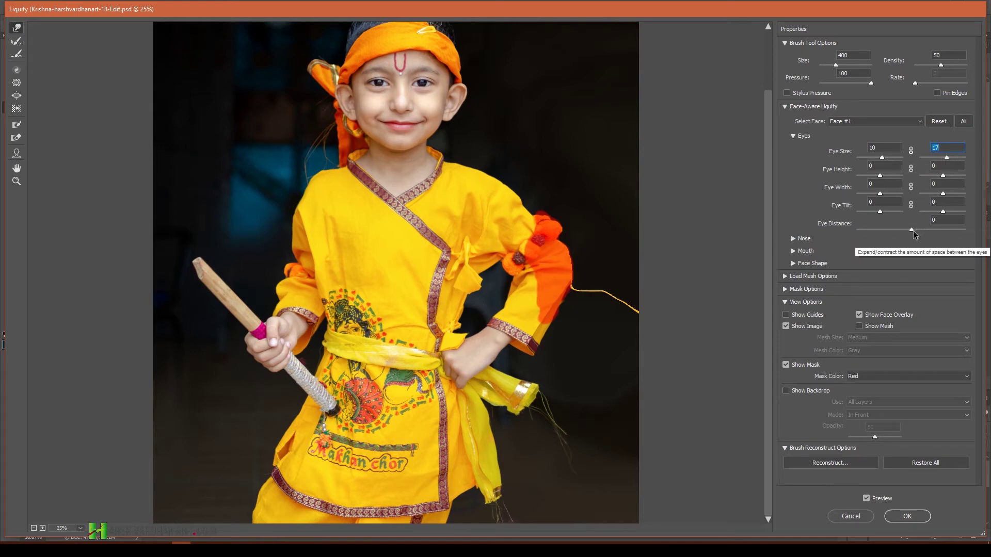
left_click(793, 251)
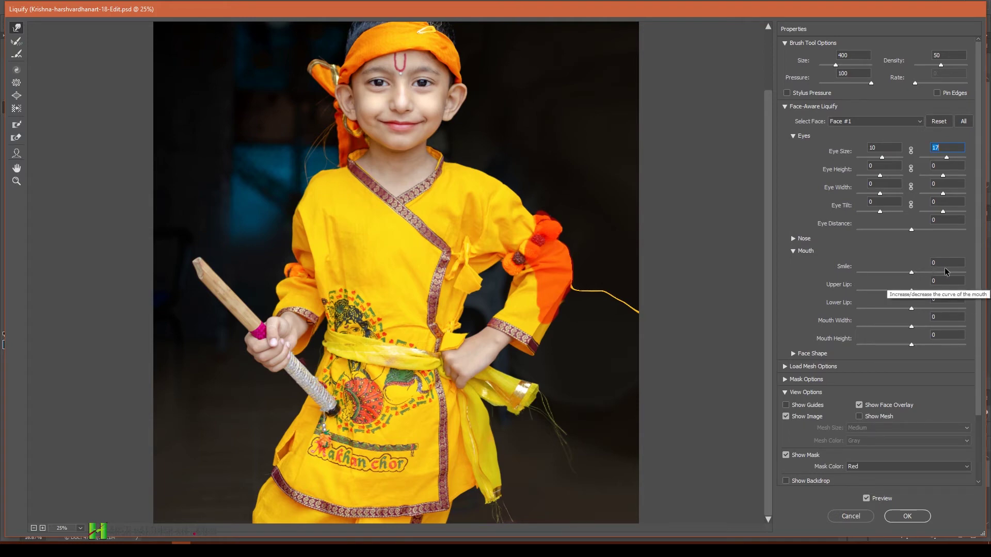
mouse_move(912, 272)
left_mouse_down()
mouse_move(939, 275)
mouse_move(912, 274)
left_mouse_up()
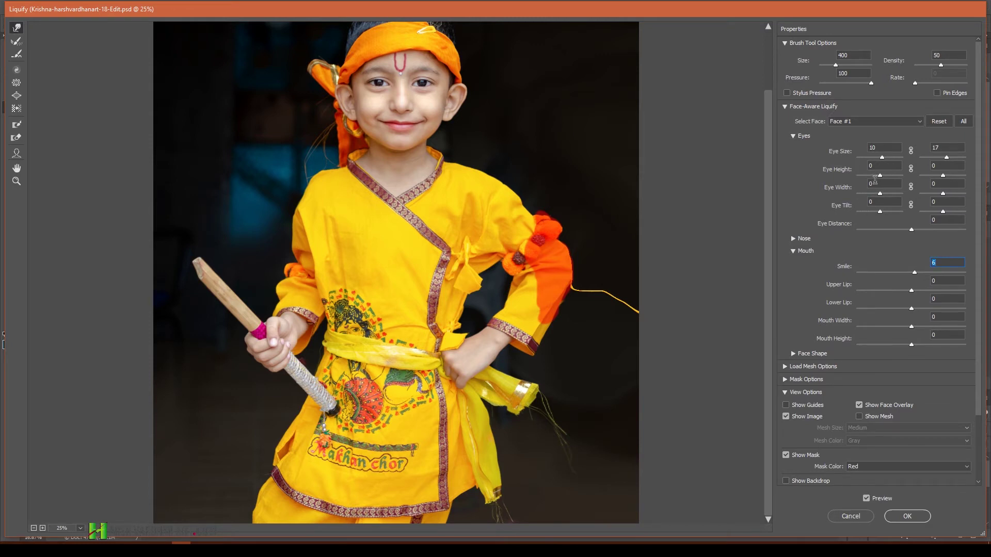
Step: Set the left eye width to -24, left eye height to 13 and right eye height to -10, and apply Liquify
mouse_move(880, 194)
left_mouse_down()
mouse_move(900, 194)
mouse_move(876, 195)
left_mouse_up()
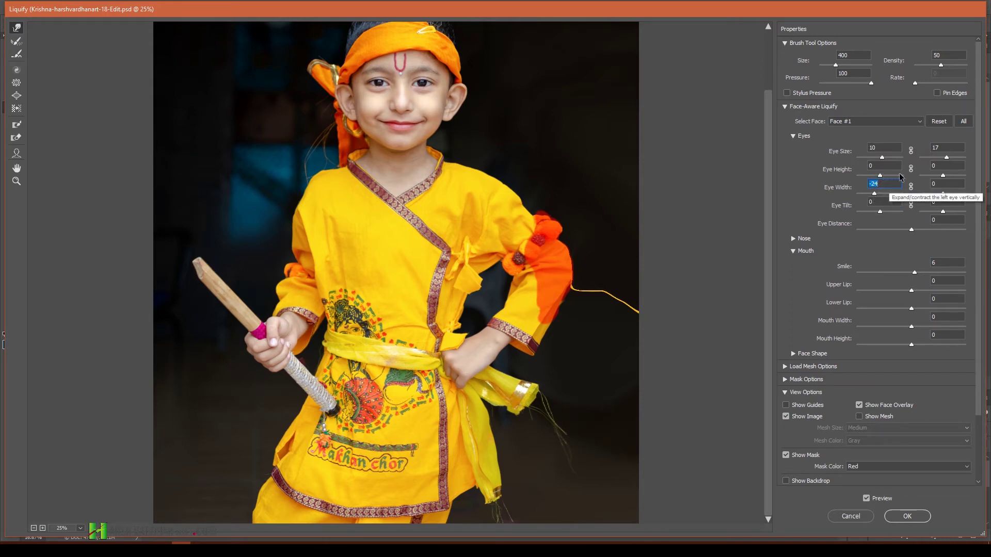
mouse_move(881, 177)
left_mouse_down()
mouse_move(892, 177)
mouse_move(883, 177)
left_mouse_up()
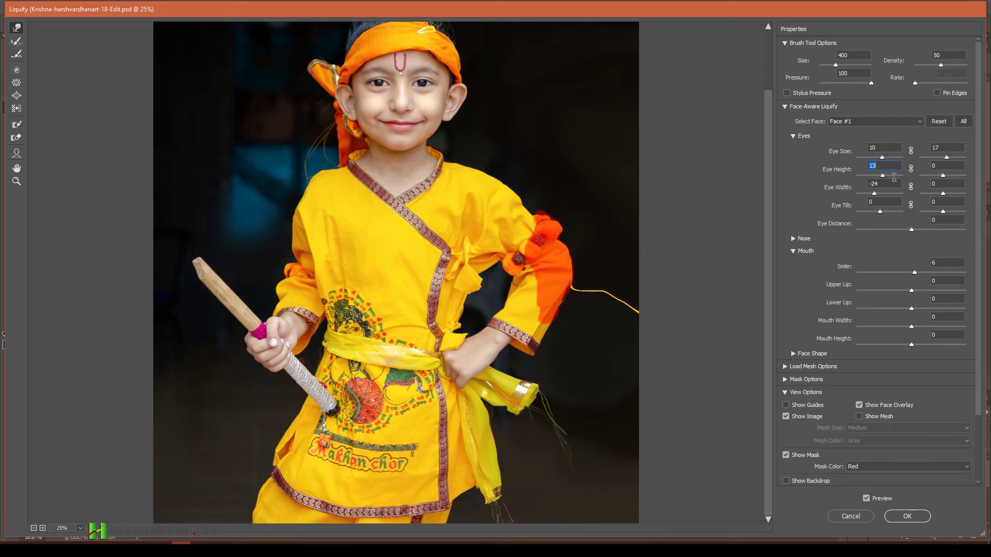
left_click_drag(944, 175, 946, 176)
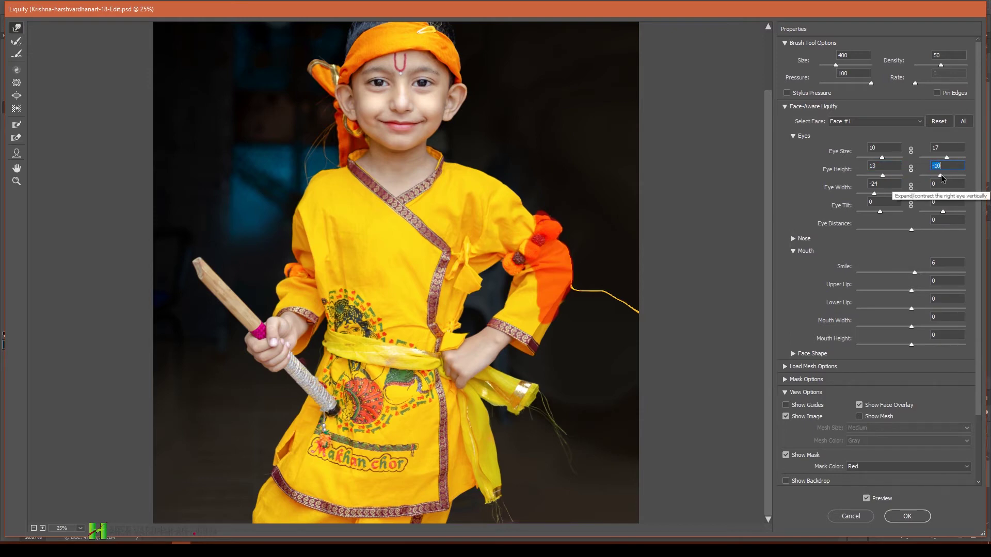
left_click(896, 517)
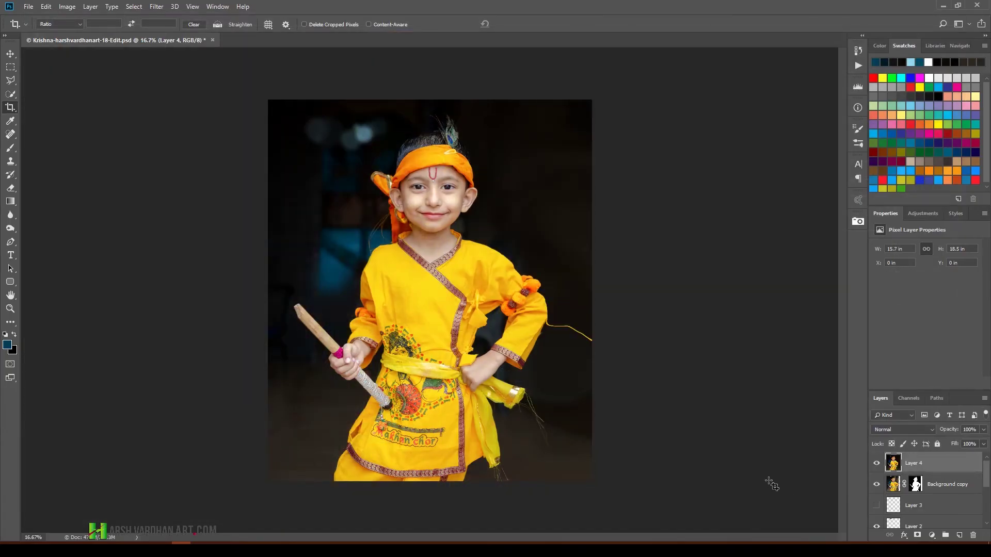
Step: Paint over the outer end of the yellow streak beside the elbow with the Brush, using a dark color sampled from the background
left_click_drag(557, 340, 626, 311)
key("b")
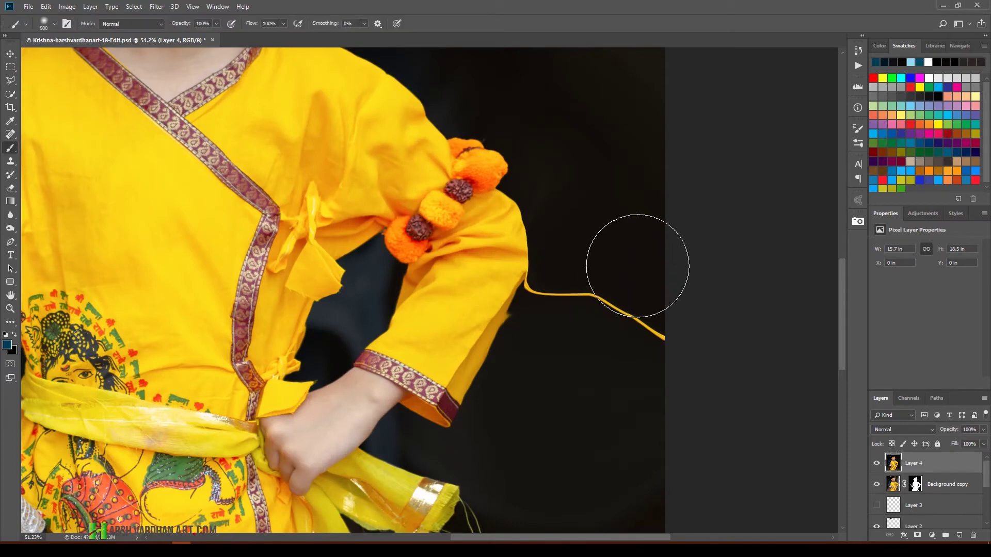
left_click(634, 250, "alt")
left_click_drag(615, 294, 663, 345)
key("bracketleft")
key("bracketleft")
key("bracketleft")
key("bracketleft")
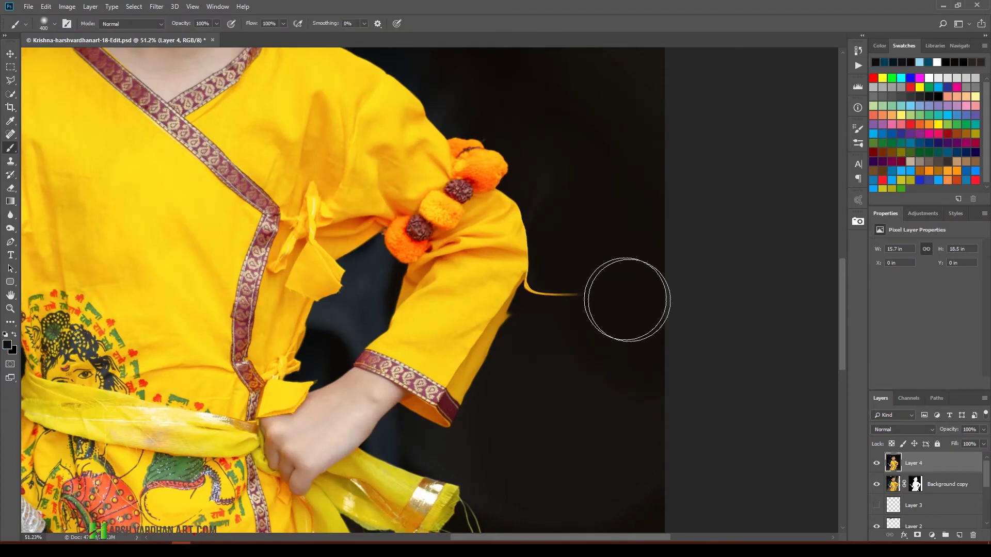
Step: Paint out the rest of the yellow streak up to the sleeve edge with progressively smaller brushes, down to size 30
mouse_move(591, 297)
left_mouse_down()
mouse_move(533, 300)
mouse_move(542, 284)
left_mouse_up()
key("bracketleft")
key("bracketleft")
key("bracketleft")
key("bracketleft")
key("bracketleft")
key("bracketleft")
key("bracketleft")
key("bracketleft")
key("bracketleft")
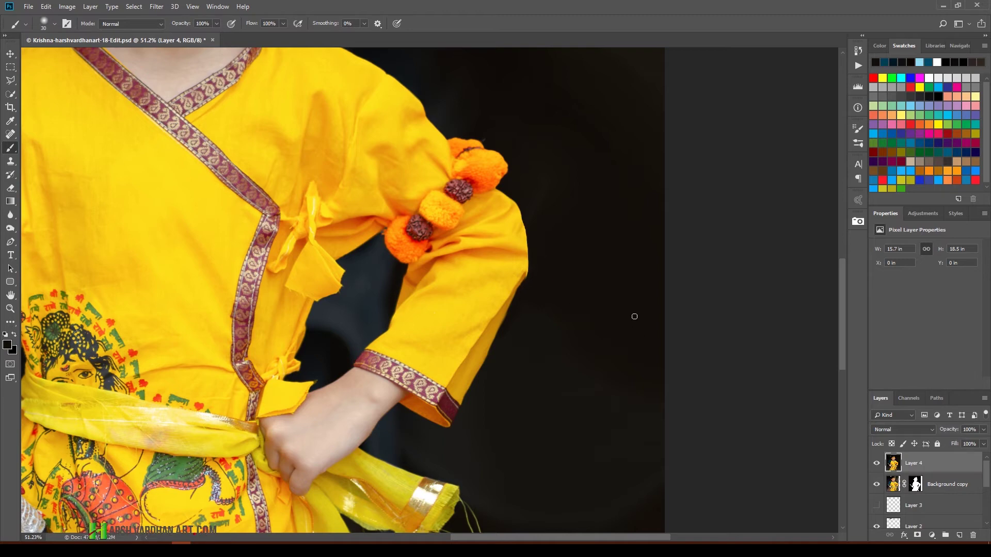
key("bracketright")
key("bracketright")
key("bracketright")
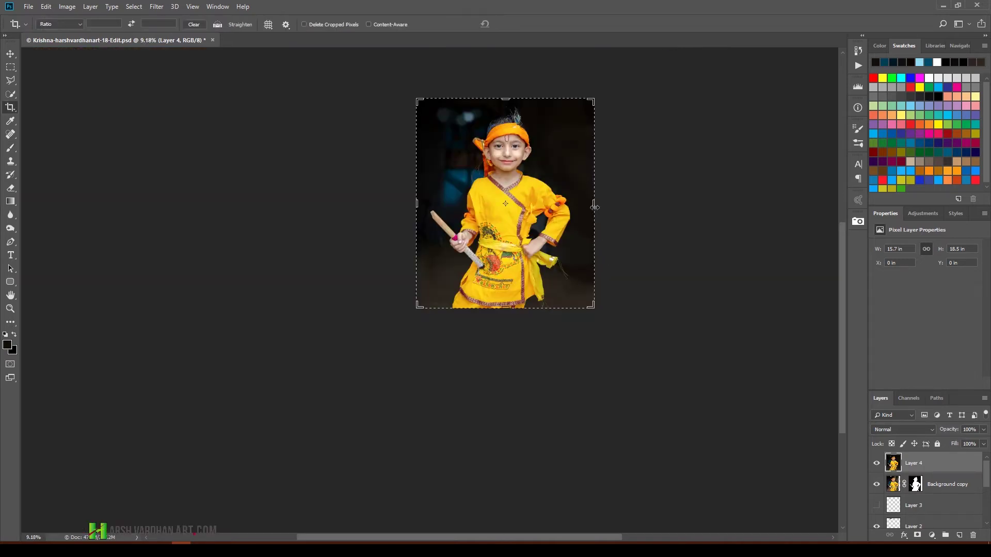
Step: Crop a narrow strip off the canvas edge on the bent-elbow side of the boy
left_click_drag(594, 207, 589, 206)
key("Return")
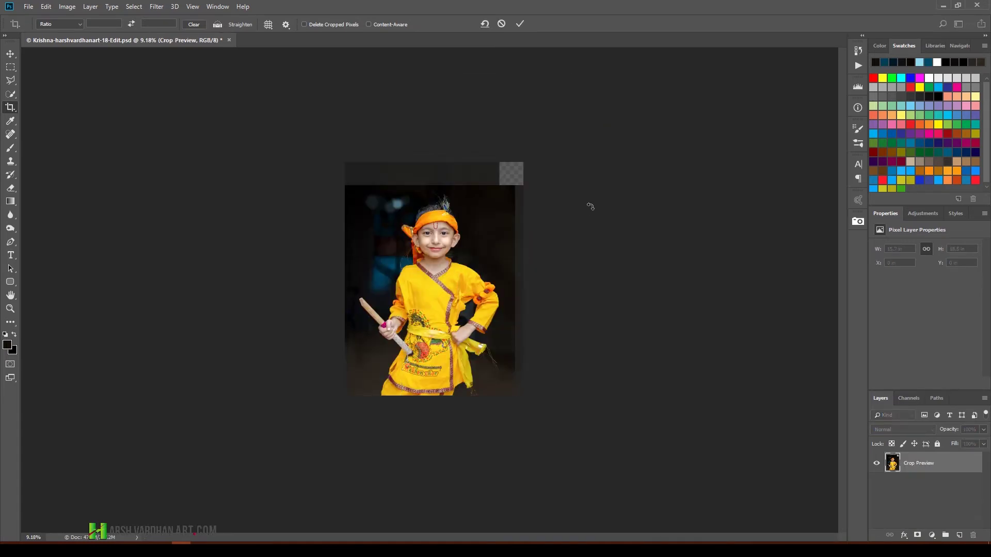
left_click_drag(430, 279, 465, 315)
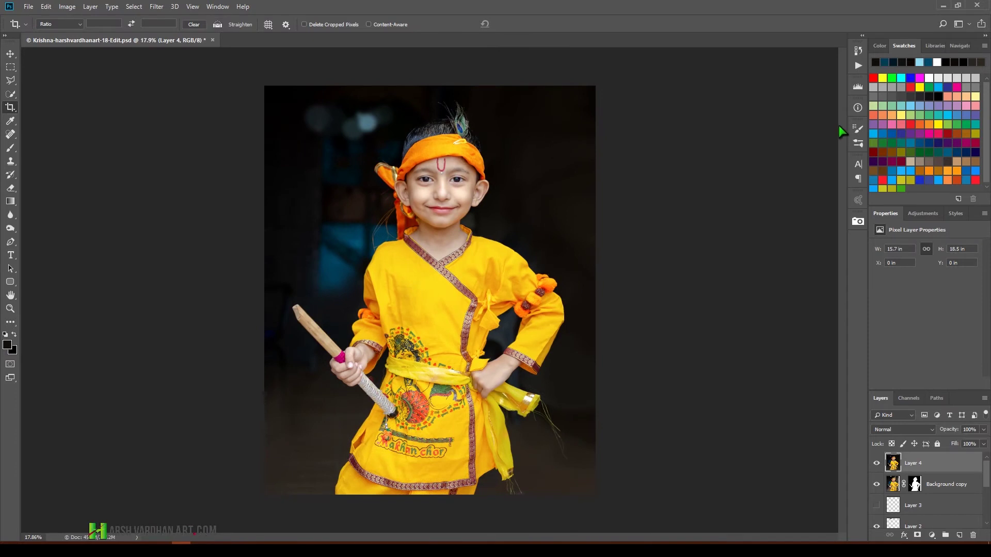
Step: Create an action set named Color Grading and start recording a new action in it
left_click(858, 66)
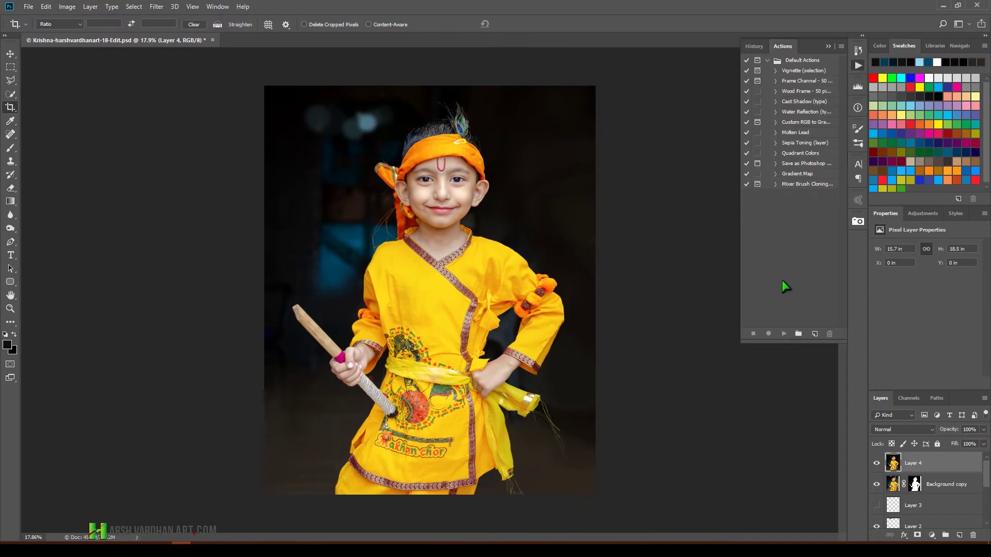
left_click(799, 334)
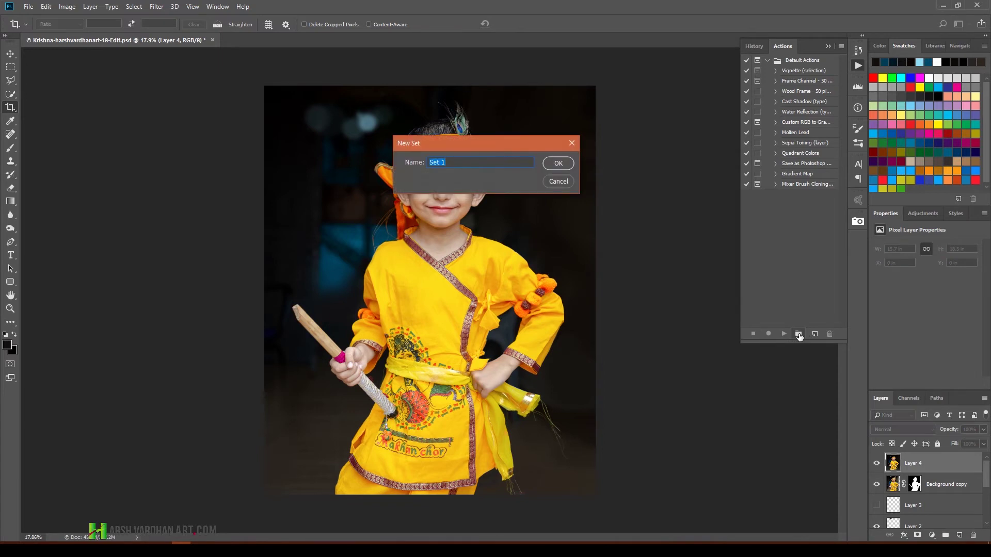
type("Color Grading")
key("Return")
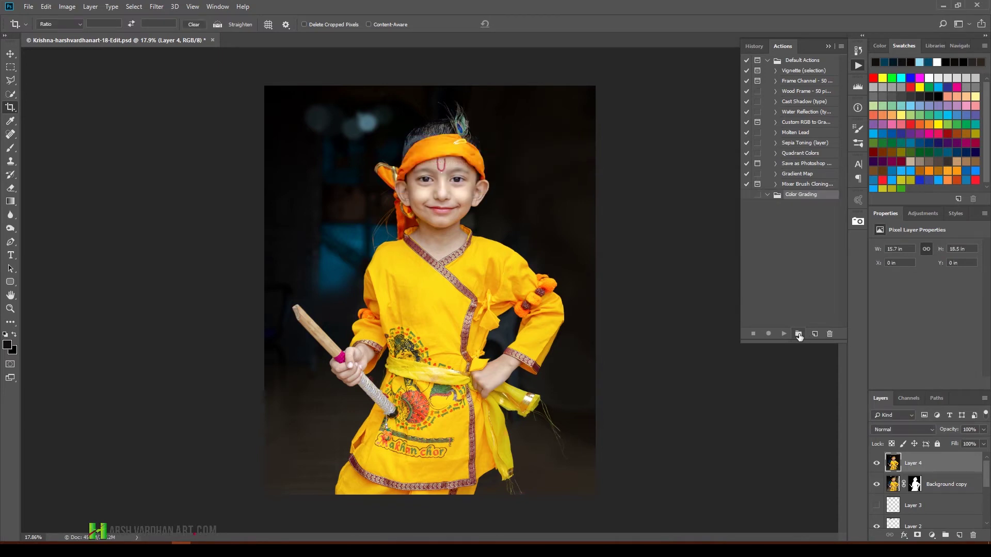
left_click(815, 334)
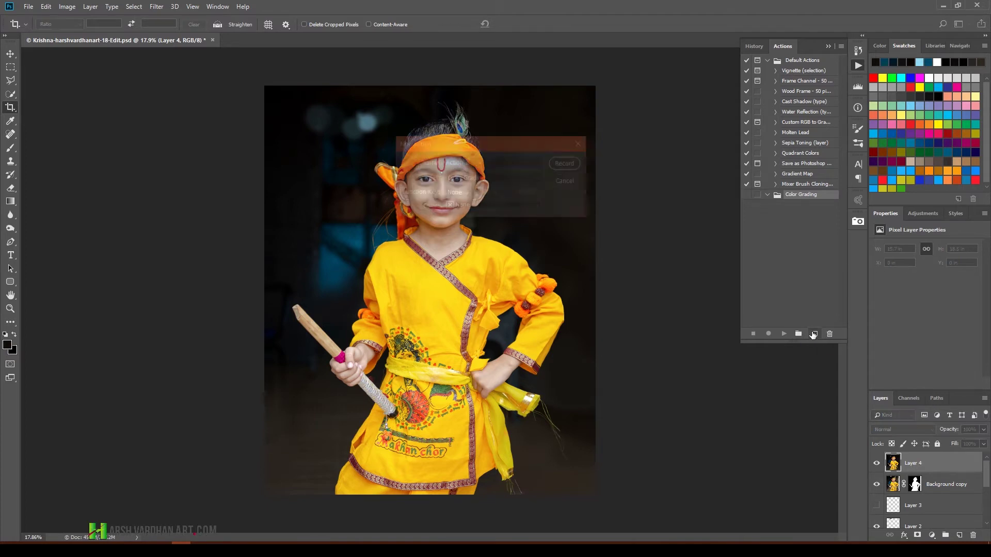
left_click(568, 163)
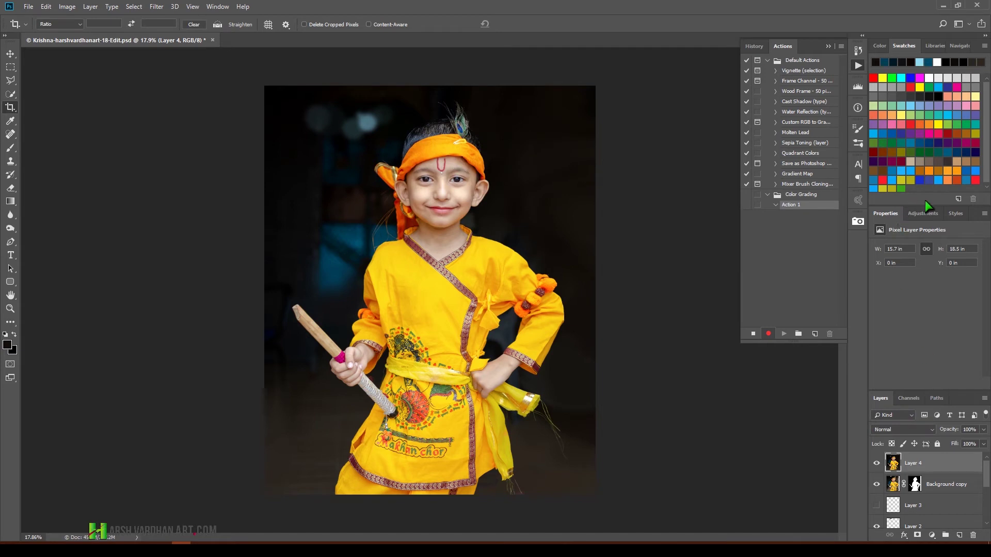
Step: Add a Color Balance adjustment layer and shift its midtones toward red, with Cyan-Red at +19
left_click(922, 214)
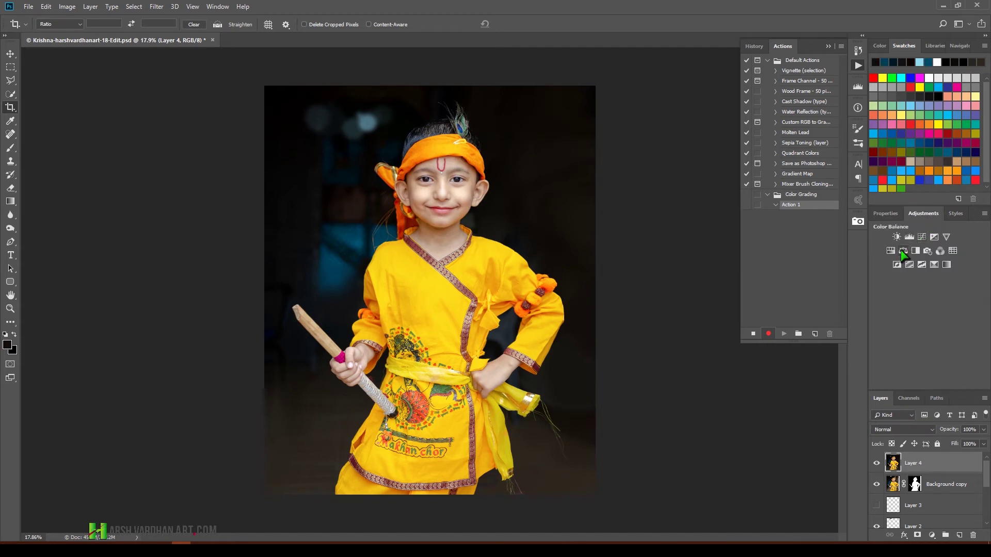
left_click(902, 251)
left_click_drag(910, 272, 917, 271)
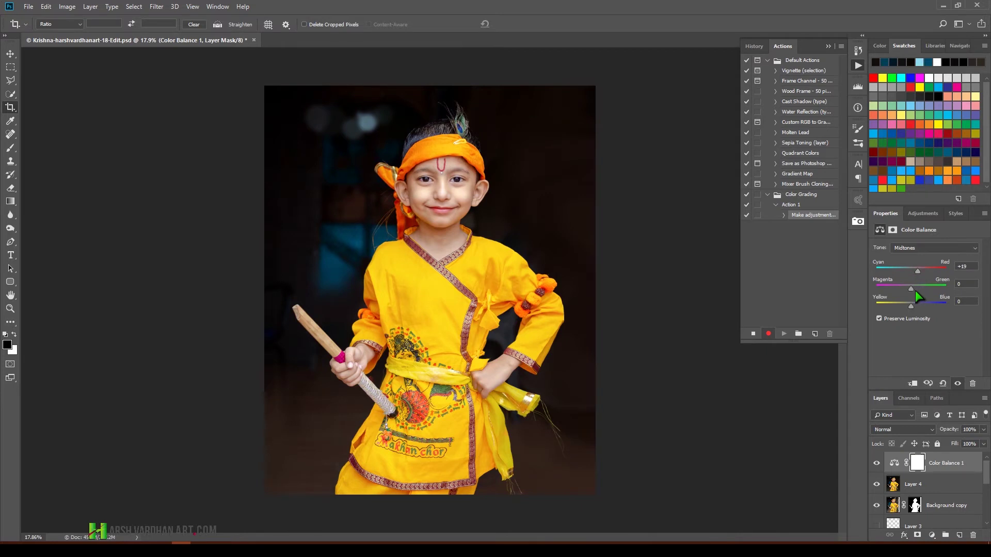
left_click_drag(911, 287, 918, 301)
Step: Set the Color Balance shadows to -31 on Cyan-Red and +10 on Yellow-Blue
left_click(924, 248)
left_click(911, 271)
left_click_drag(911, 271, 915, 268)
left_click_drag(903, 267, 897, 265)
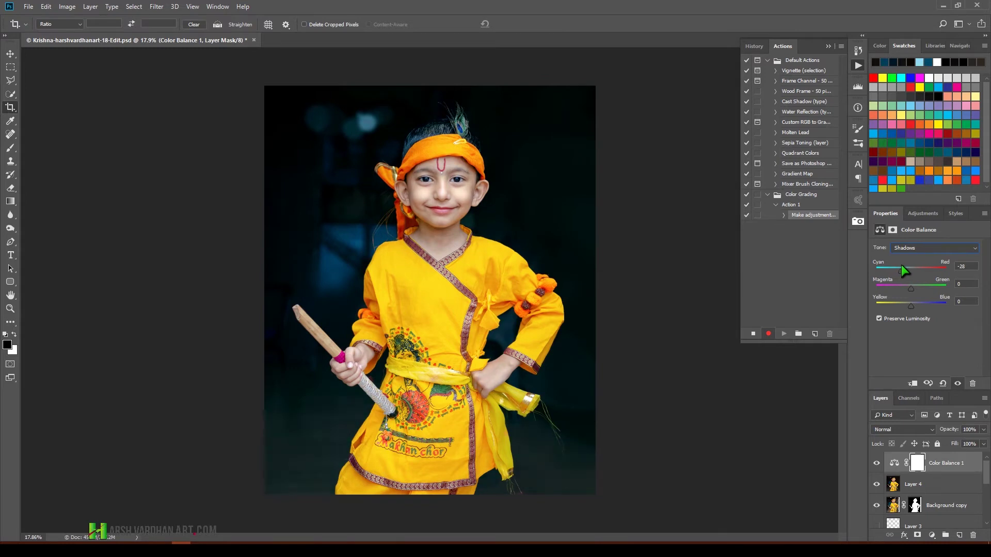
left_click_drag(911, 305, 915, 305)
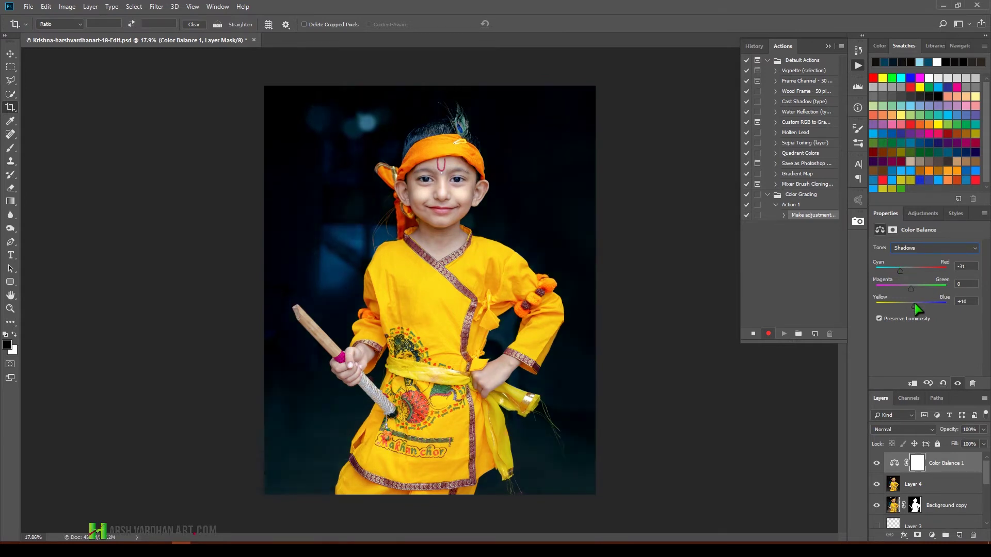
Step: Add a Selective Color adjustment layer, set the Reds' Cyan to -30%, and fine-tune their Magenta, Yellow and Black
left_click(923, 214)
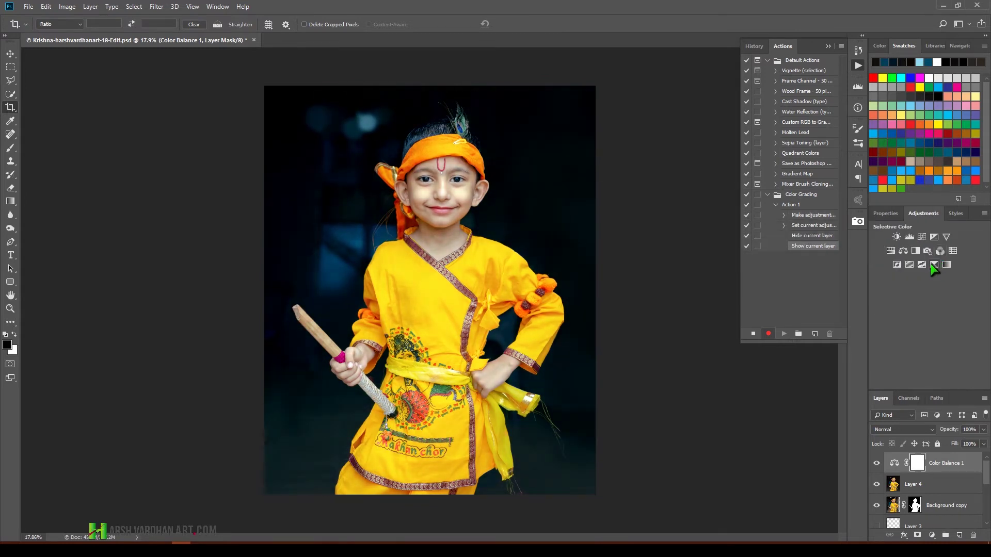
left_click(935, 265)
mouse_move(927, 283)
left_mouse_down()
mouse_move(904, 281)
mouse_move(930, 297)
left_mouse_up()
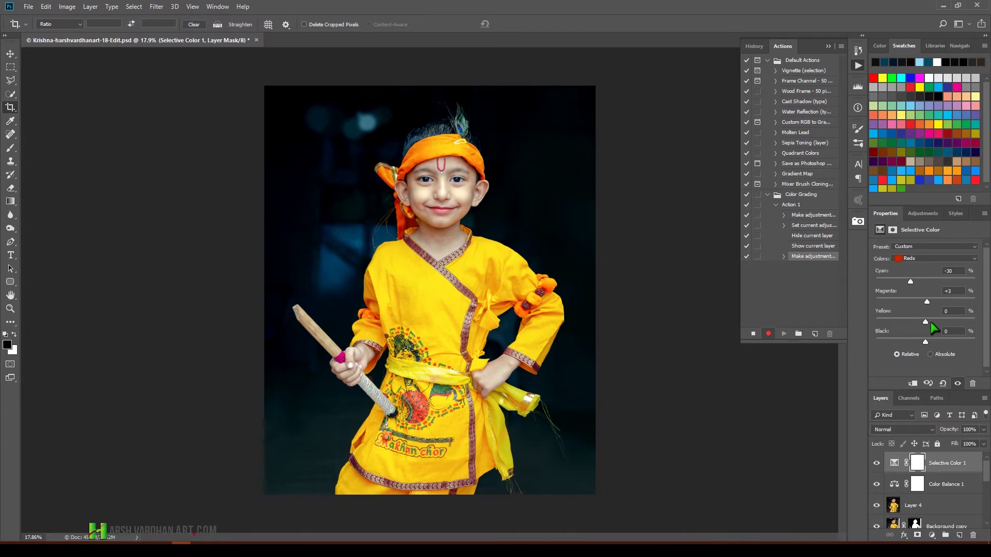
left_click_drag(928, 301, 934, 300)
left_click_drag(913, 319, 925, 341)
Step: Lower Cyan and adjust Black for the Yellows, and lower Cyan for the Greens in Selective Color
left_click(927, 258)
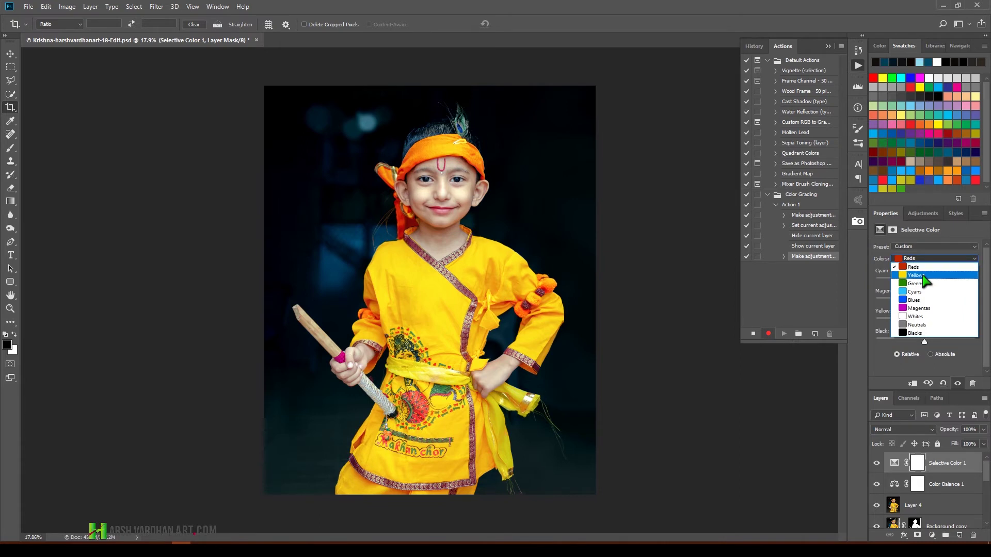
left_click(925, 277)
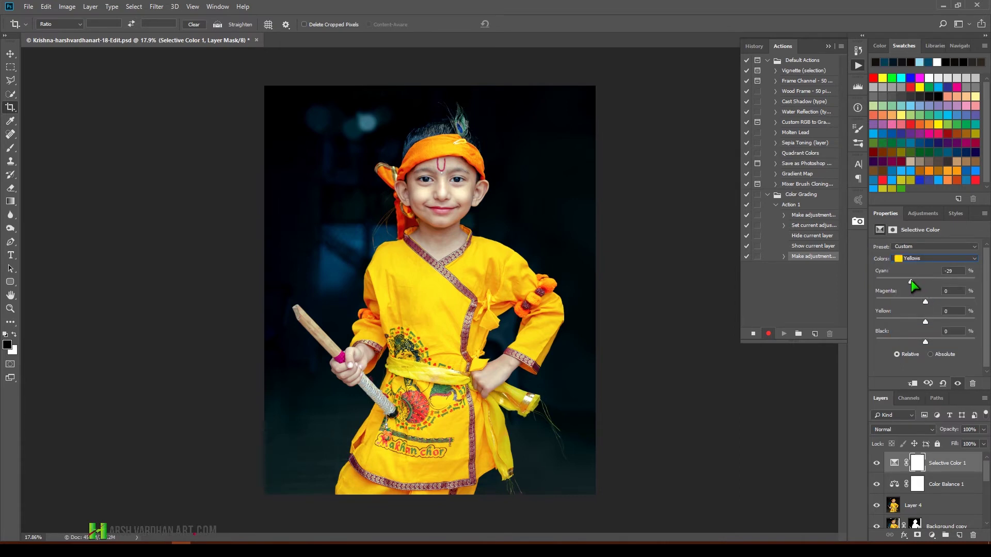
left_click_drag(925, 281, 900, 282)
left_click_drag(926, 342, 928, 332)
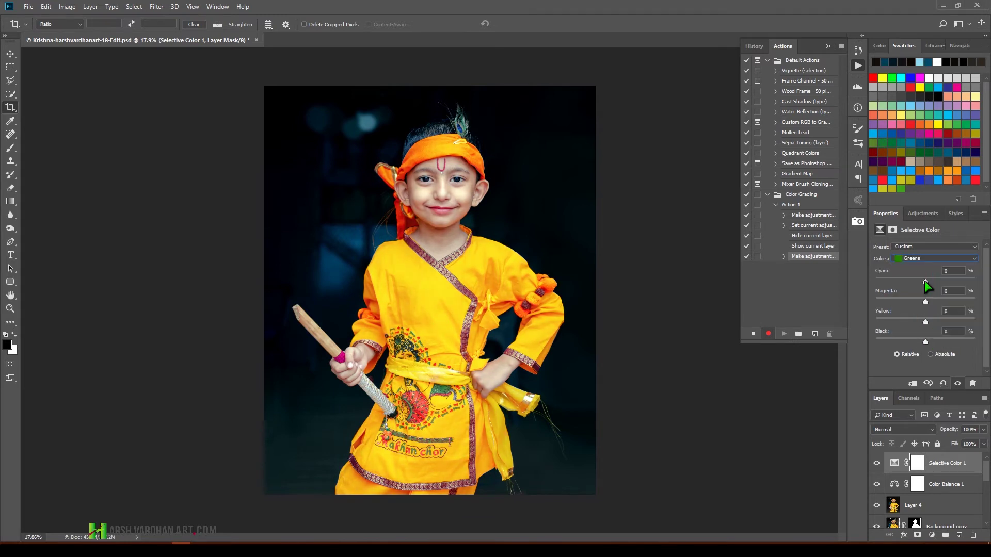
left_click_drag(925, 283, 911, 282)
Step: Add a second Selective Color layer and set its Neutrals to Cyan +5% and Magenta -1%, slightly reducing Yellow and Black
left_click(923, 213)
left_click(934, 264)
left_click(933, 259)
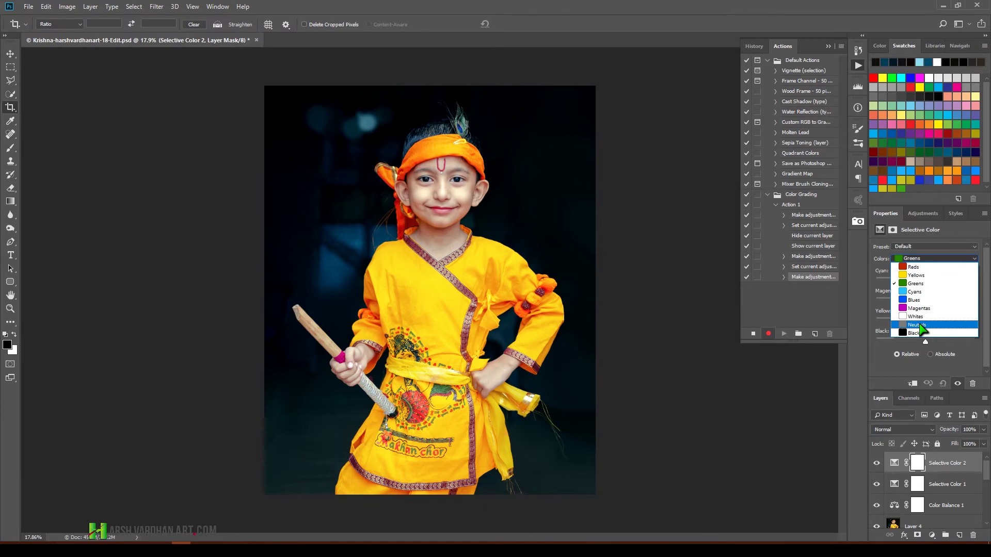
left_click(922, 325)
left_click_drag(925, 282, 915, 299)
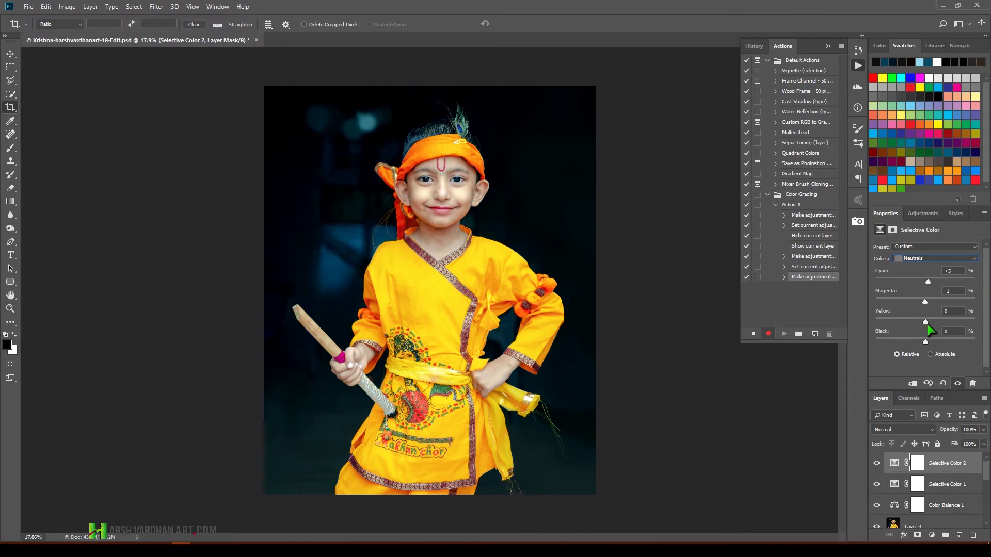
mouse_move(914, 317)
left_mouse_down()
mouse_move(902, 318)
mouse_move(917, 317)
left_mouse_up()
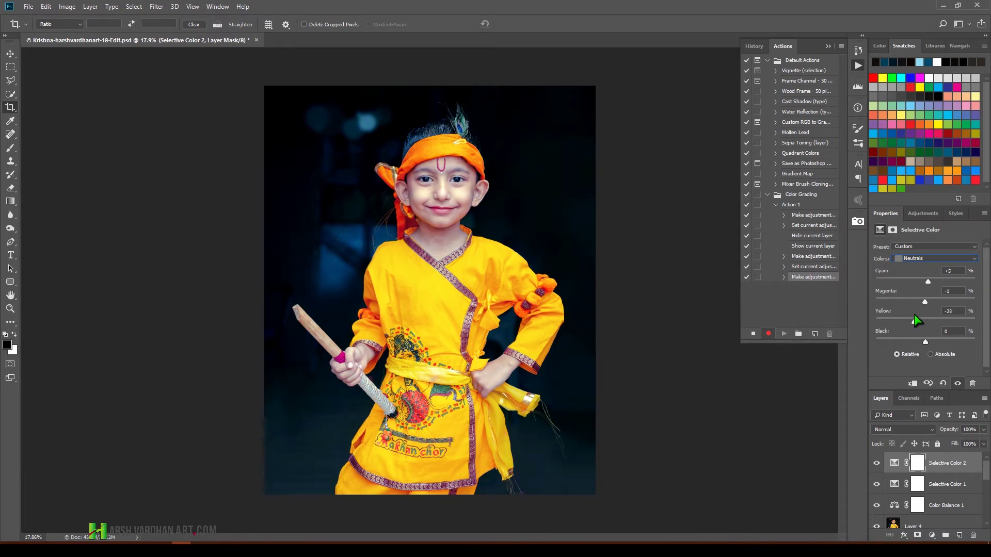
left_click_drag(923, 340, 923, 341)
mouse_move(916, 319)
left_mouse_down()
mouse_move(935, 318)
mouse_move(923, 320)
left_mouse_up()
Step: Set the second Selective Color layer's Blacks to Cyan -5%, Magenta -2%, Yellow -3% and Black +5%
left_click(932, 258)
left_click(916, 330)
left_click_drag(926, 281, 925, 305)
left_click_drag(925, 303, 930, 341)
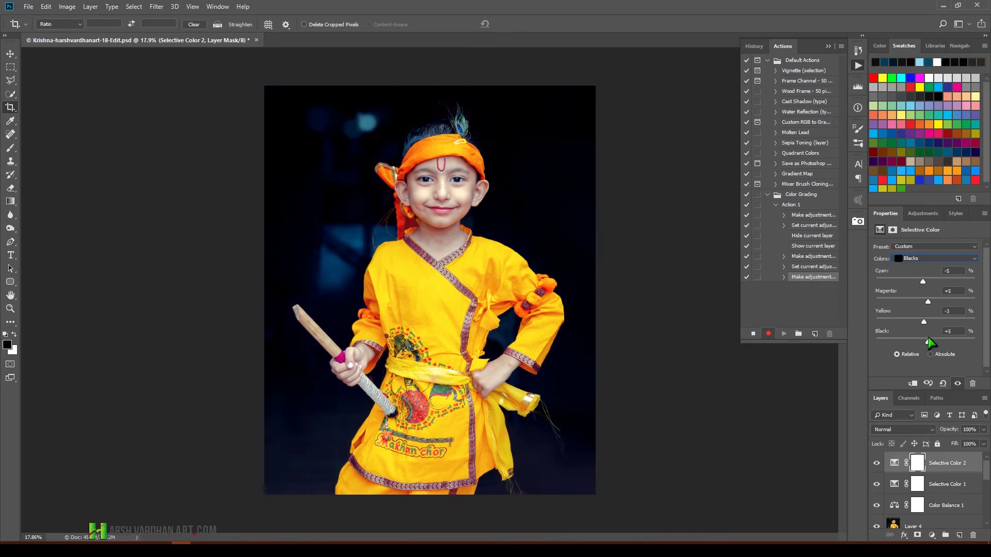
mouse_move(928, 301)
left_mouse_down()
mouse_move(929, 330)
mouse_move(924, 301)
left_mouse_up()
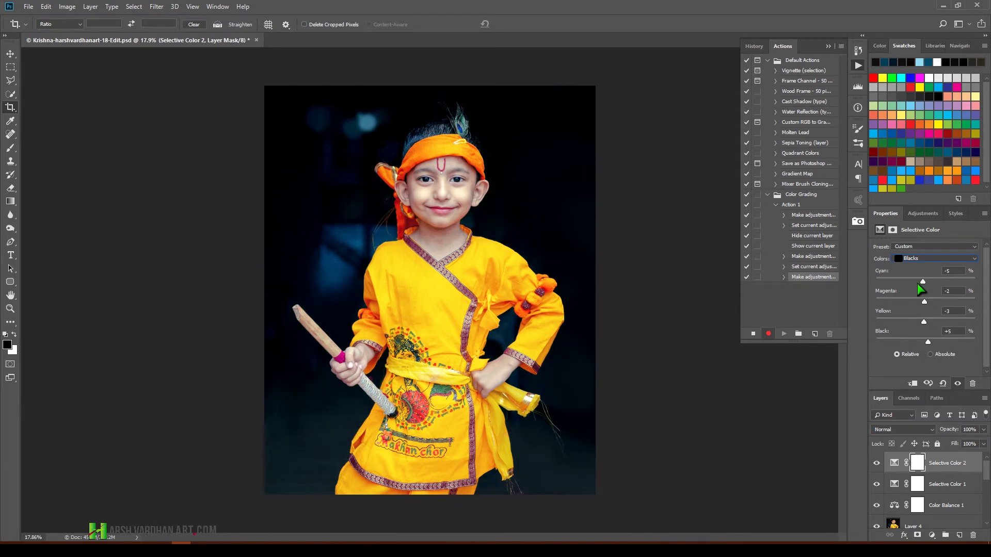
Step: Set Cyan to +14% for the Whites in the second Selective Color layer
left_click(929, 258)
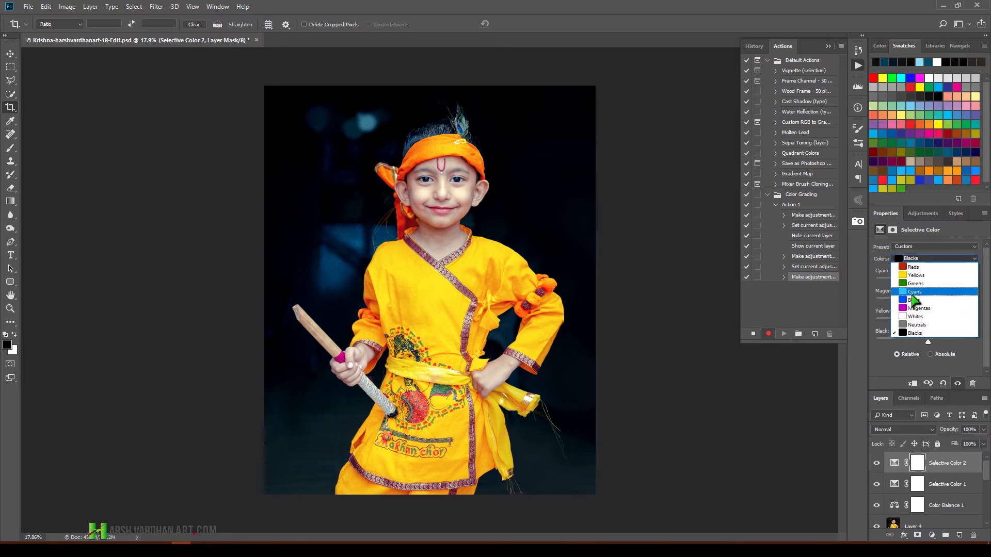
left_click(922, 311)
left_click_drag(924, 281, 933, 281)
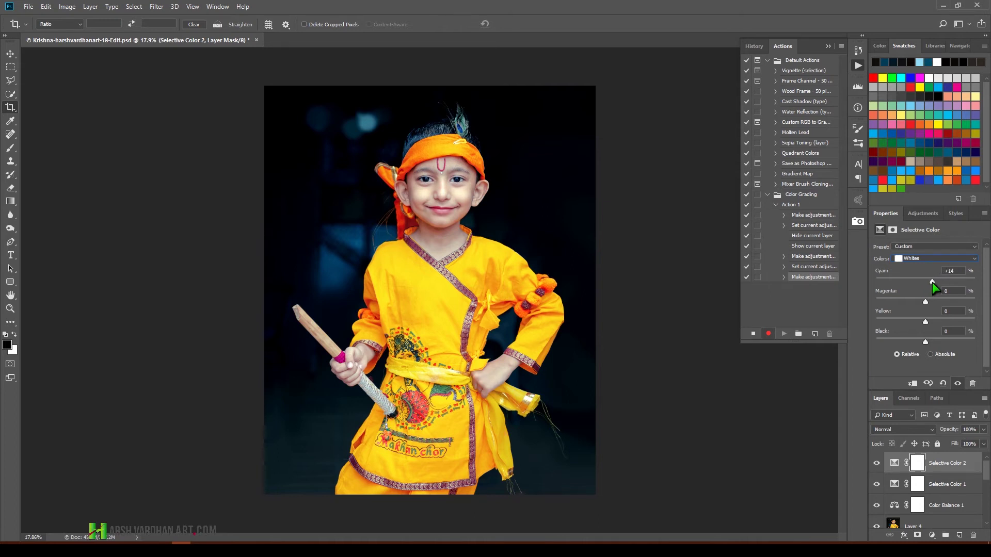
Step: Lower Magenta and slightly lower Black for the Whites in the second Selective Color layer
left_click_drag(926, 301, 913, 301)
mouse_move(924, 342)
left_mouse_down()
mouse_move(937, 342)
mouse_move(923, 339)
left_mouse_up()
Step: Add a Curves layer and shape its Blue channel: anchor the darker midtones, lift the shadows, and raise the highlights to Input 185, Output 190
left_click(928, 215)
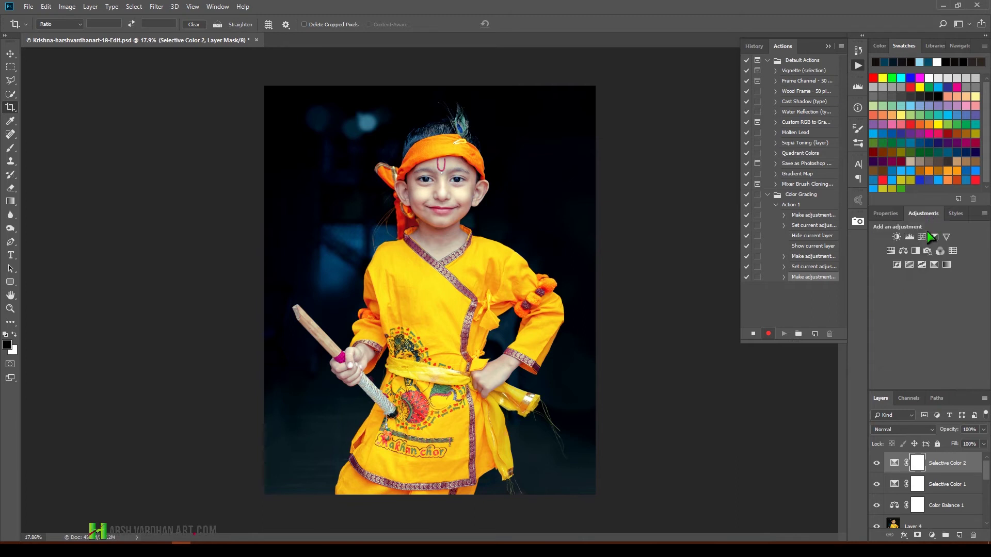
left_click(921, 236)
left_click(923, 260)
left_click(910, 294)
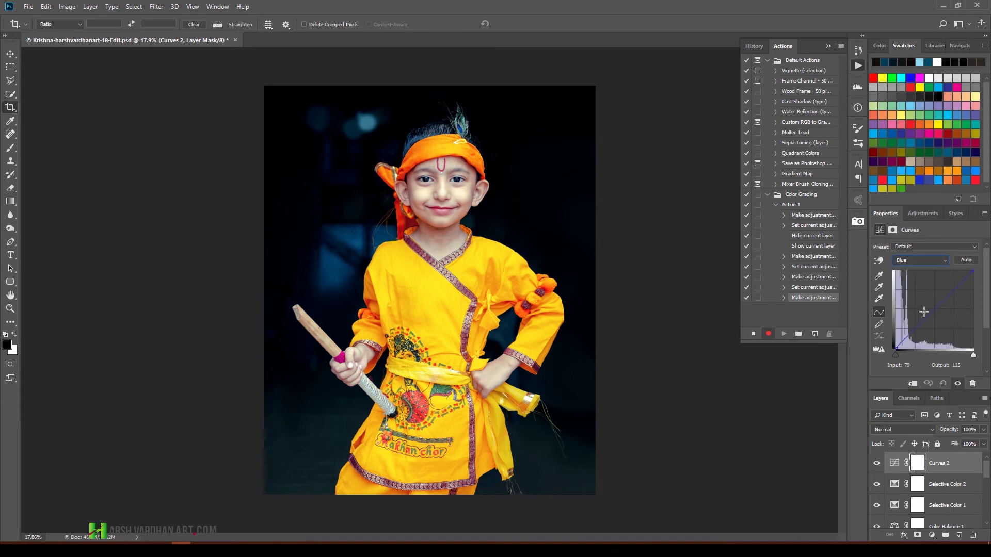
left_click(918, 327)
left_click_drag(897, 348, 898, 339)
left_click_drag(949, 297, 951, 291)
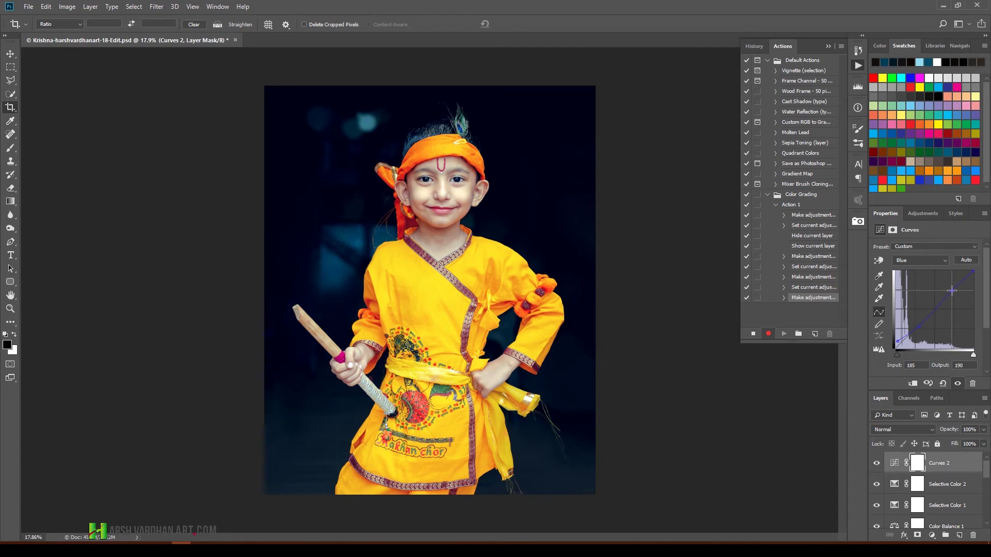
Step: On the Curves layer's Green channel, anchor the darker midtones, slightly lift the black point, and fine-tune the highlights
left_click(921, 261)
left_click(923, 284)
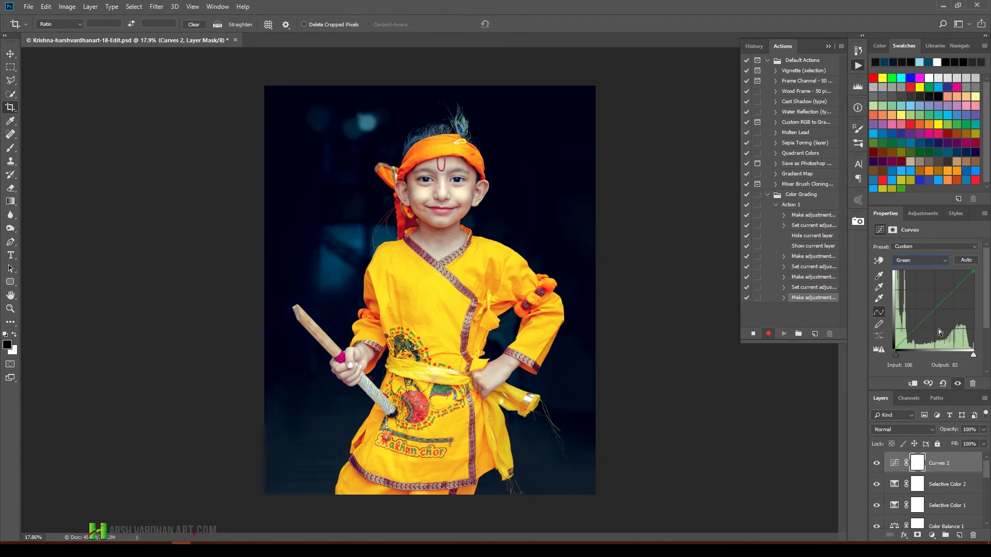
left_click(919, 326)
left_click_drag(898, 347, 895, 343)
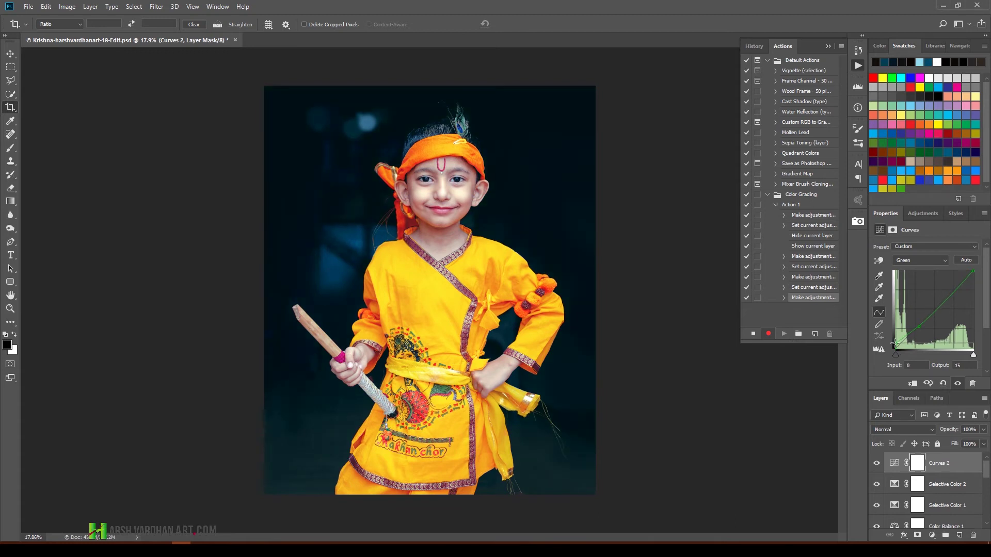
left_click_drag(897, 341, 894, 345)
left_click_drag(954, 292, 953, 291)
left_click_drag(953, 293, 971, 271)
Step: Raise the Red channel's midtones to Input 141, Output 144, fine-tune its curve ends, and compare the image with the Curves layer off and on
left_click(928, 260)
left_click(905, 279)
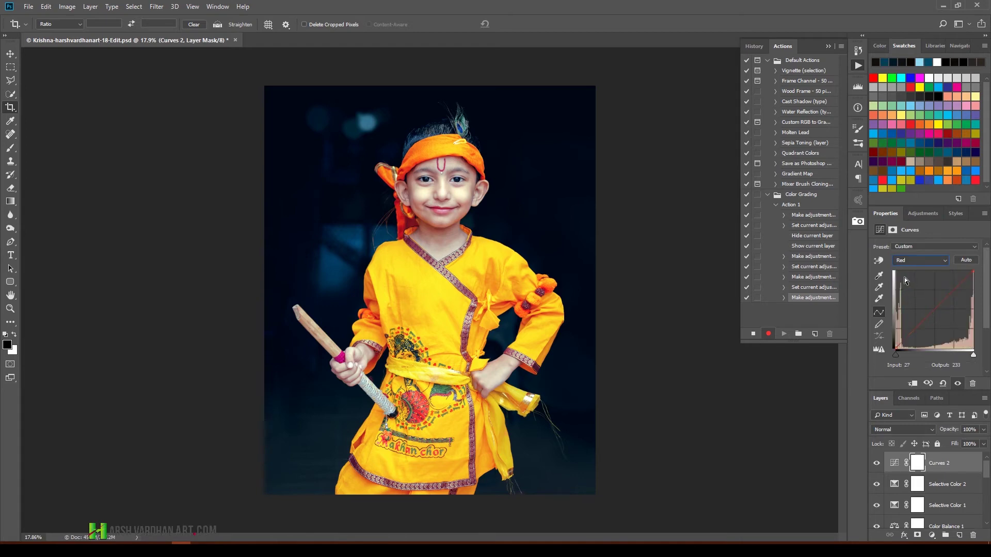
left_click(935, 310)
left_click(974, 271)
left_click_drag(973, 270, 972, 273)
left_click(912, 337)
mouse_move(896, 349)
left_mouse_down()
mouse_move(889, 336)
mouse_move(897, 349)
left_mouse_up()
left_click(935, 309)
left_click_drag(937, 307, 938, 304)
left_click_drag(972, 271, 971, 272)
left_click(937, 305)
left_click(877, 463)
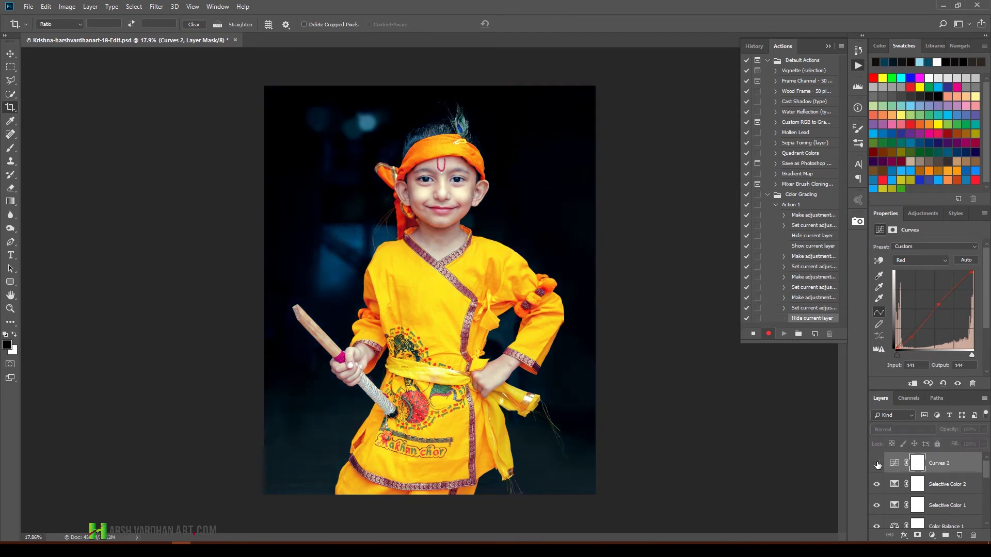
left_click(876, 464)
left_click(877, 464)
left_click(877, 464)
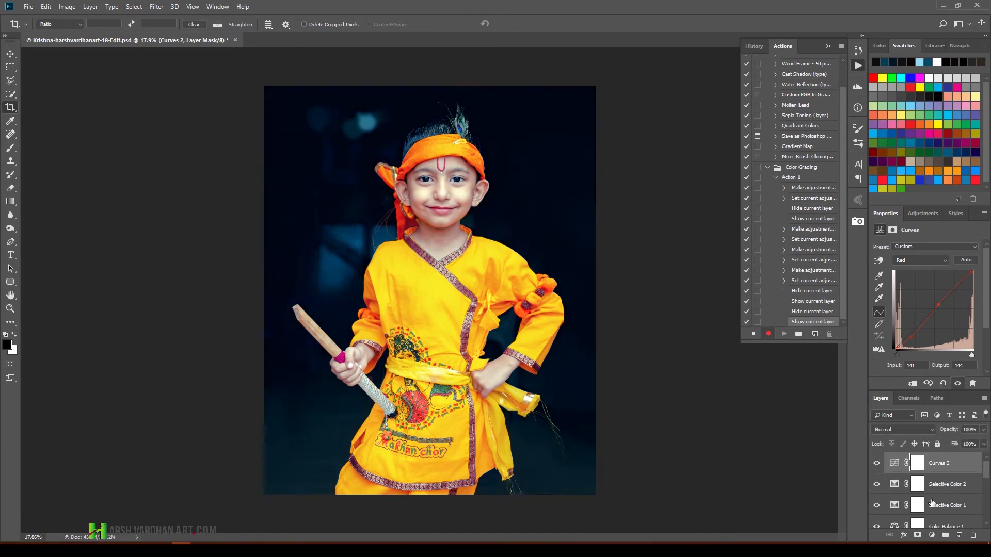
Step: Group all the color grading adjustment layers and name the group "Color grading-harshvardhanart-1"
scroll(929, 502, "down", 1)
left_click(892, 507, "shift")
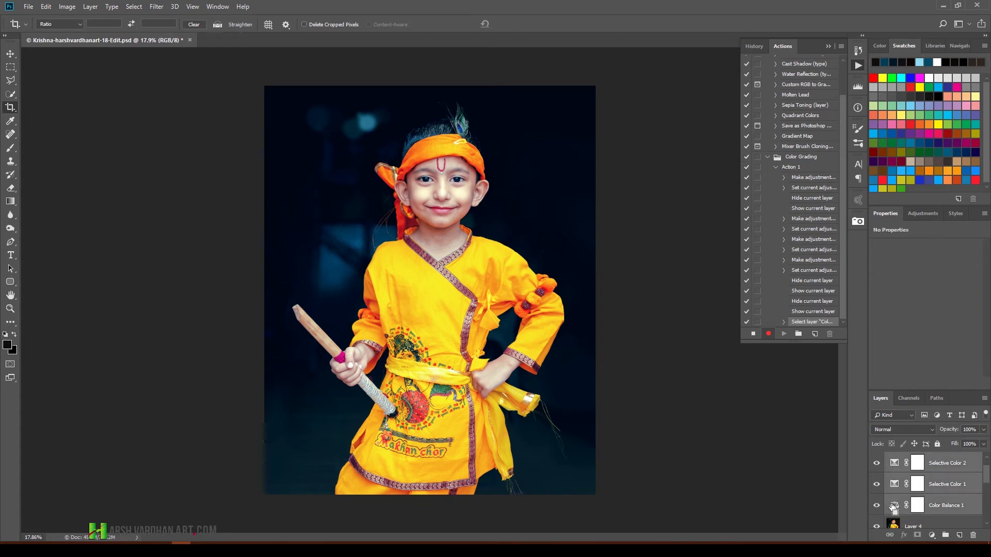
key("ctrl+g")
double_click(916, 459)
type("Color grading-harshvar")
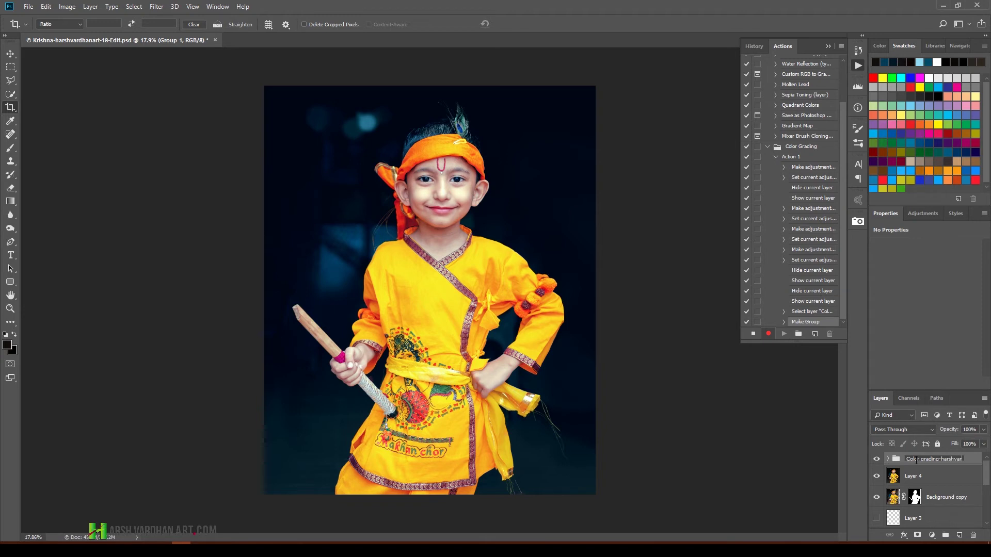
type("anart-1")
key("Return")
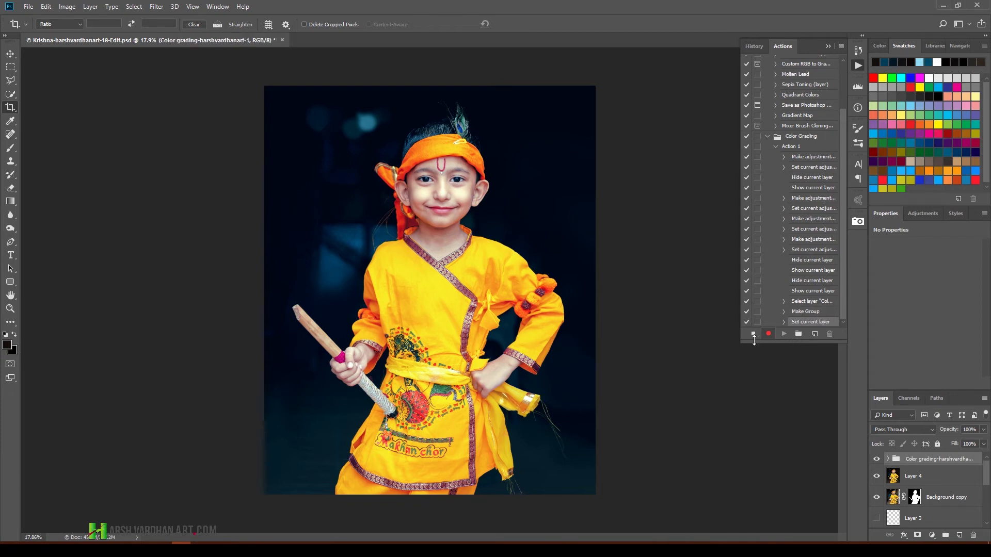
Step: Stop recording the color grading action and compare the portrait with the grading group off and on
left_click(753, 334)
left_click(857, 66)
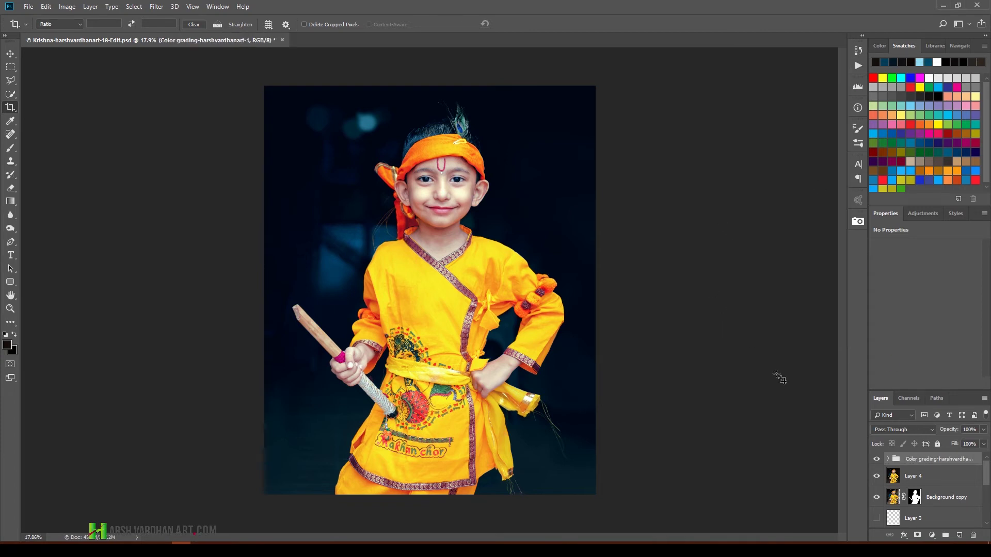
left_click(877, 460)
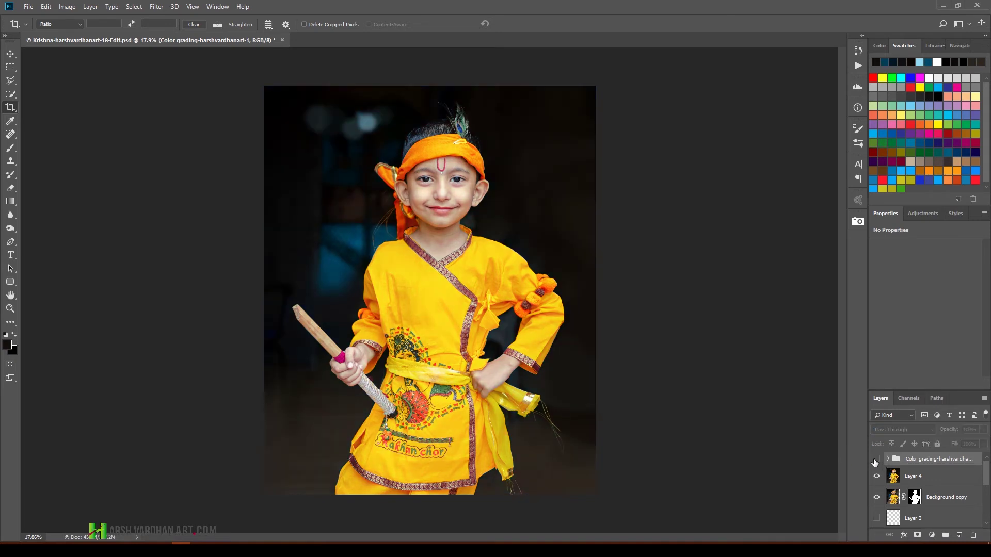
left_click(875, 460)
left_click(876, 460)
left_click(876, 460)
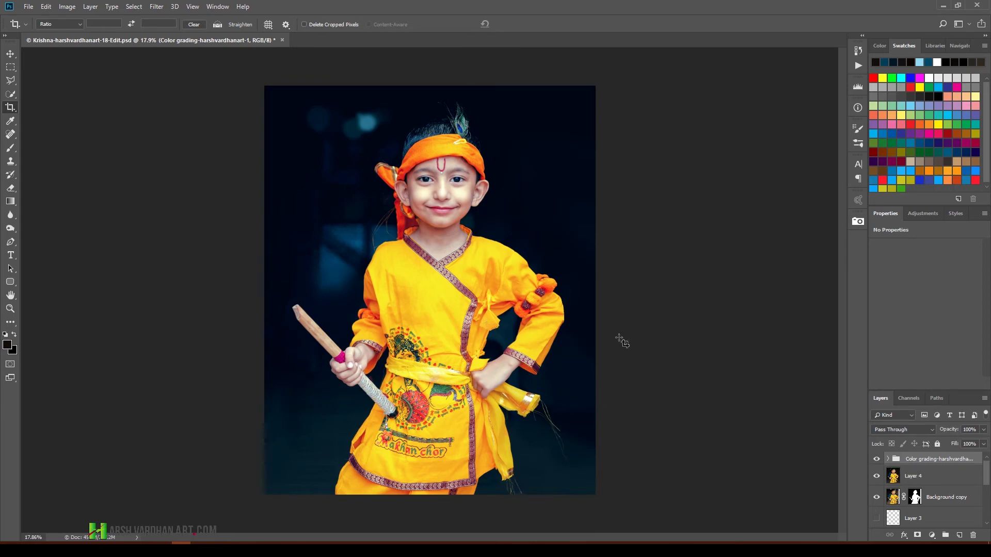
Step: Add a blank layer above the grading group and remove small blemishes from the boy's face with the Spot Healing Brush
key("ctrl+alt+shift+n")
left_click_drag(432, 191, 509, 203)
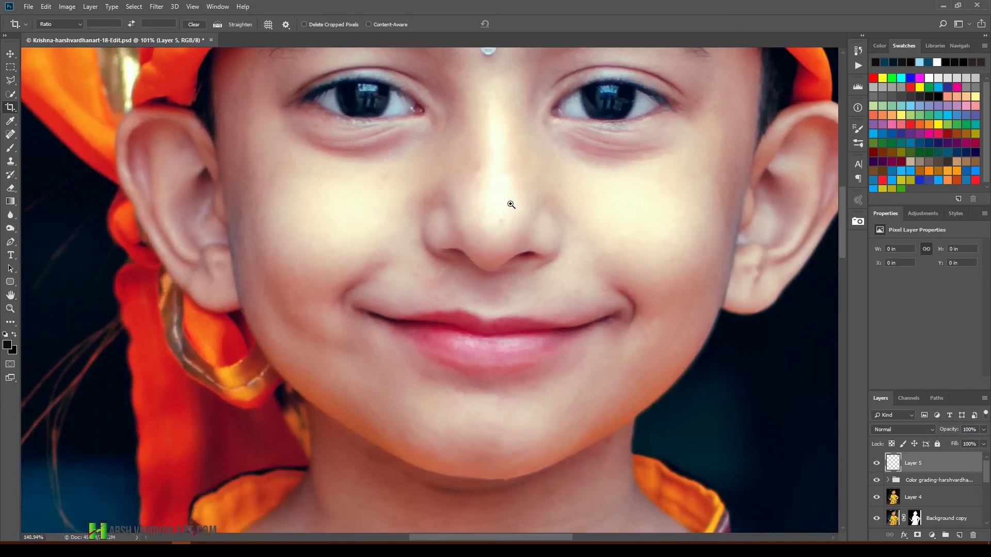
key("j")
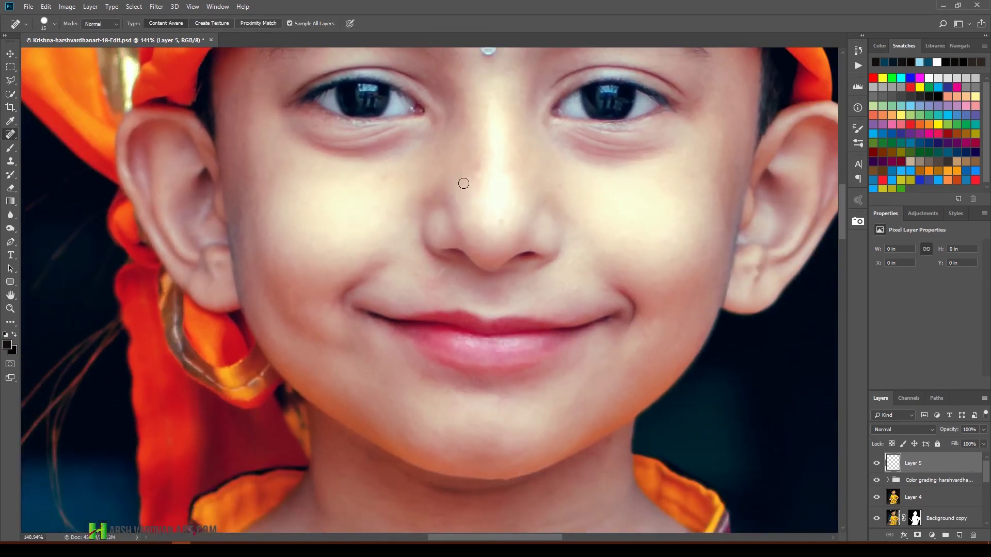
left_click_drag(479, 175, 480, 166)
left_click_drag(447, 267, 426, 286)
left_click_drag(499, 223, 515, 220)
left_click_drag(393, 173, 380, 179)
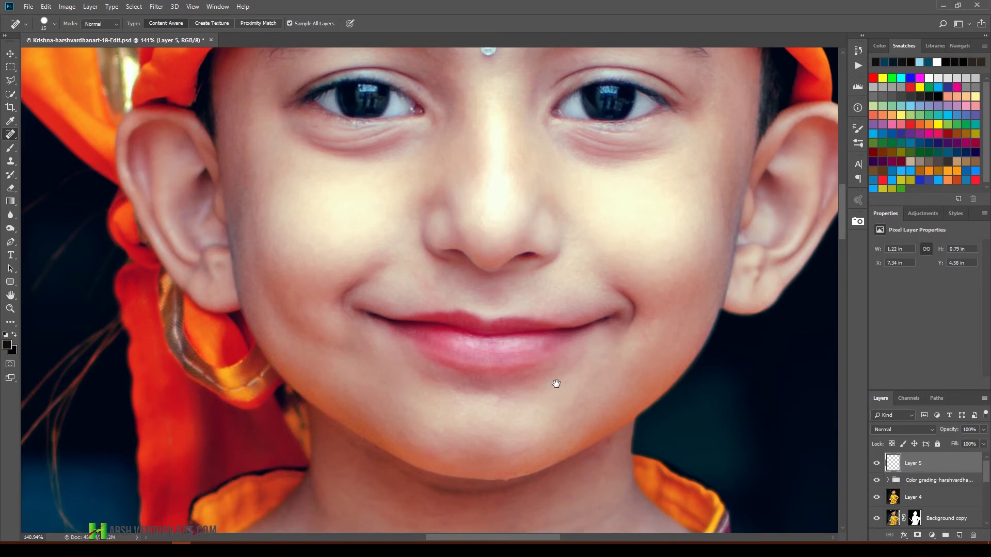
left_click_drag(535, 400, 597, 315)
left_click_drag(559, 346, 586, 485)
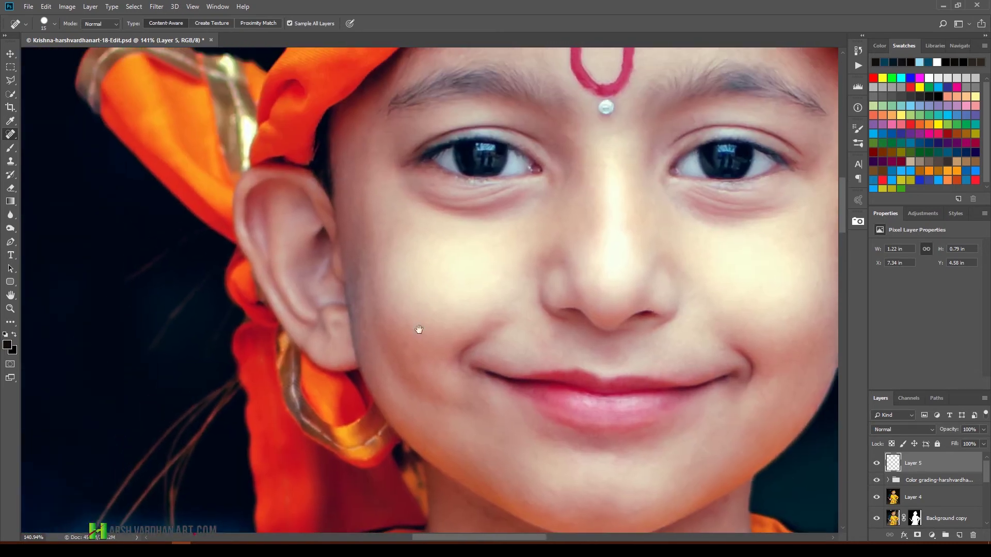
left_click_drag(441, 249, 409, 328)
left_click(347, 187)
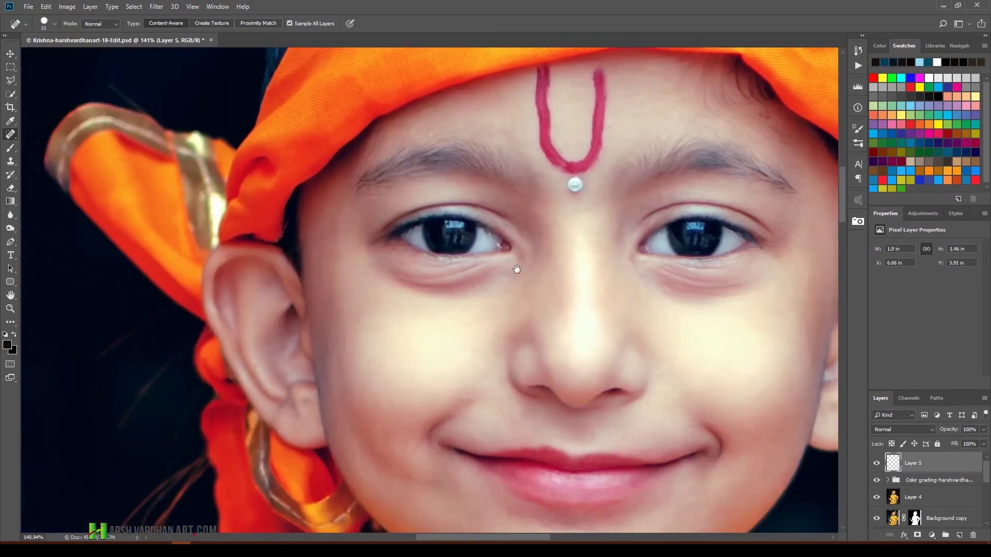
Step: Heal small skin flaws on the boy's hand holding the stick
left_click_drag(574, 210, 498, 278)
left_click_drag(630, 261, 583, 249)
left_click_drag(606, 339, 533, 284)
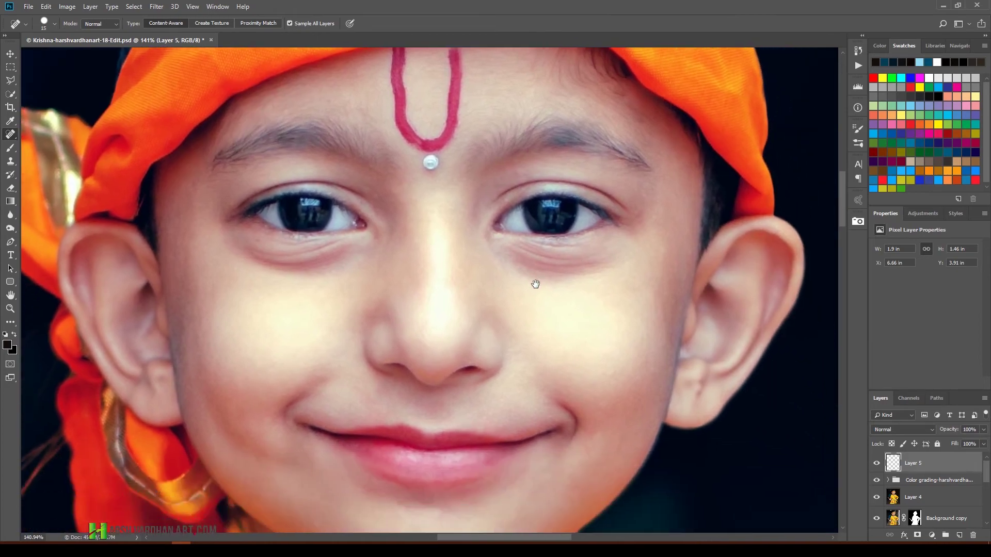
left_click_drag(608, 315, 608, 199)
left_click_drag(562, 380, 598, 259)
left_click_drag(629, 292, 729, 106)
left_click_drag(460, 354, 506, 189)
left_click_drag(416, 390, 459, 292)
left_click_drag(460, 413, 502, 217)
mouse_move(456, 322)
left_mouse_down()
mouse_move(494, 217)
mouse_move(515, 211)
left_mouse_up()
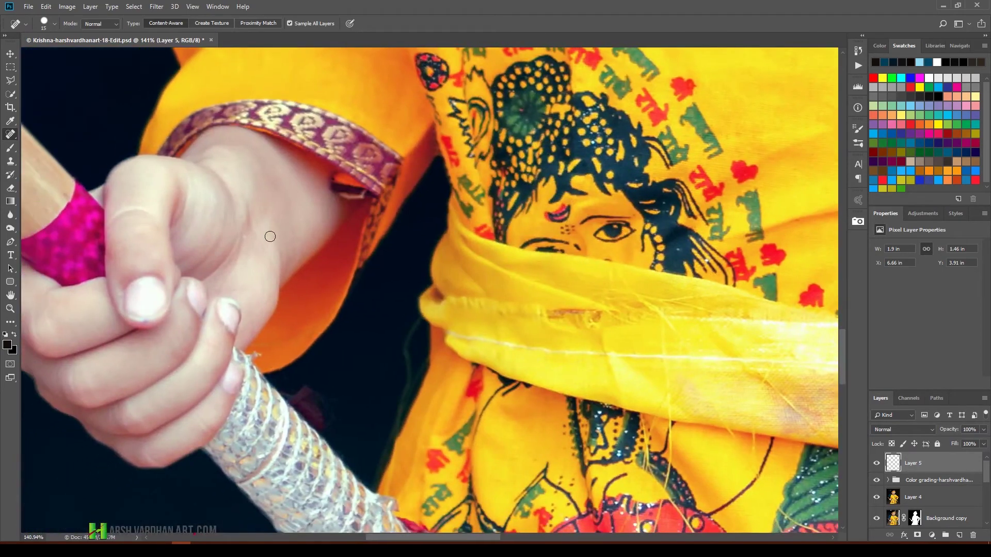
left_click_drag(291, 242, 473, 343)
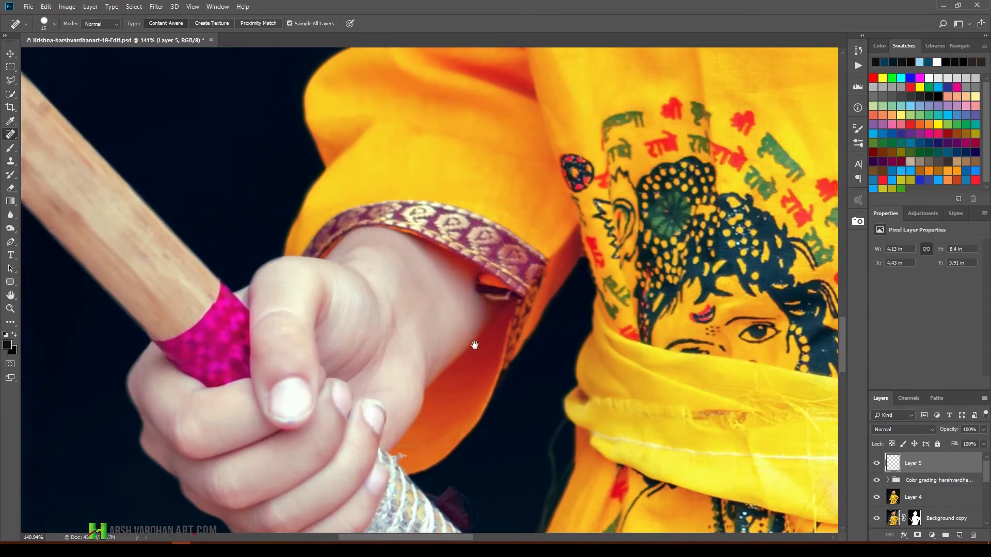
left_click_drag(341, 266, 376, 276)
left_click_drag(281, 189, 414, 332)
left_click_drag(310, 258, 45, 119)
left_click_drag(805, 356, 208, 120)
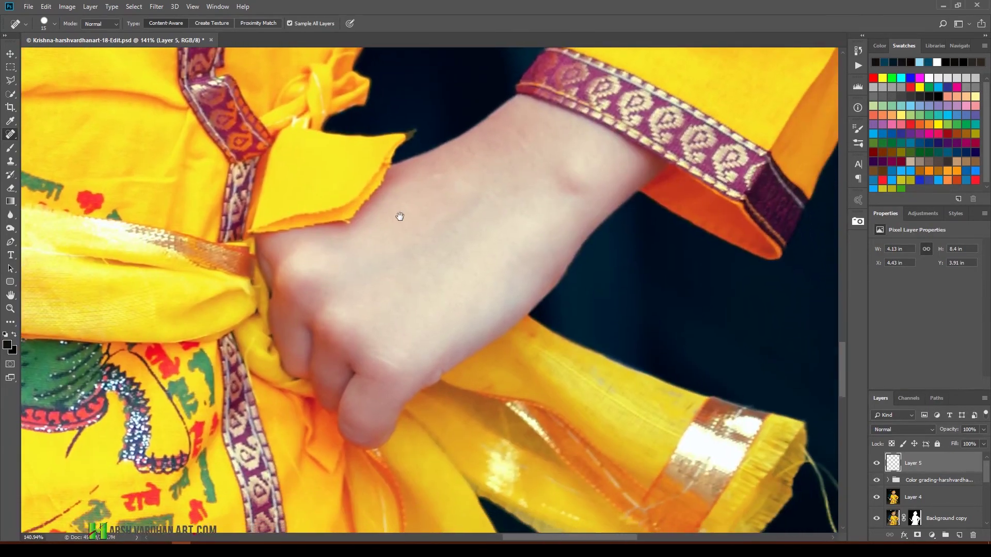
Step: Heal small marks on the boy's bent arm and its yellow sleeve
left_click_drag(401, 214, 398, 248)
scroll(431, 230, "up", 8)
scroll(431, 230, "right", 3)
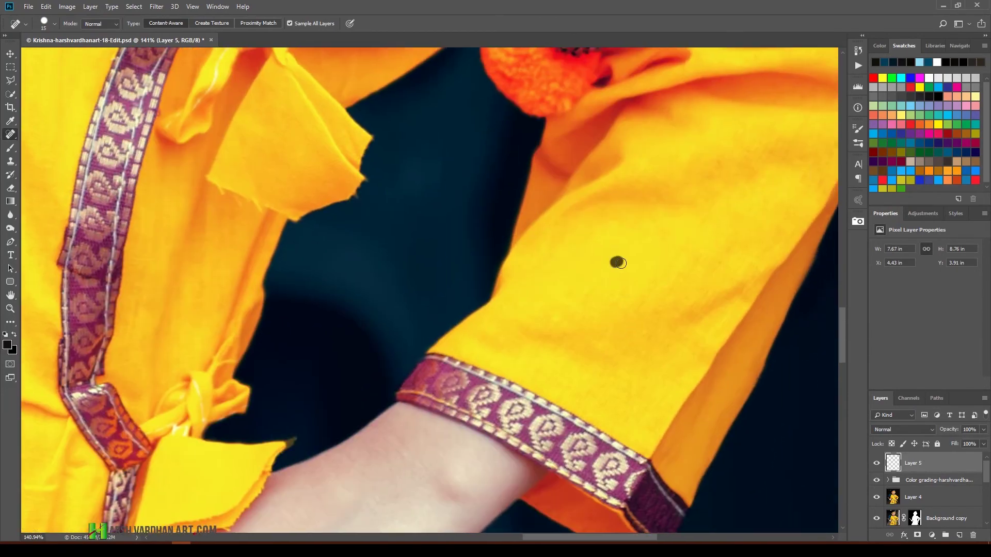
mouse_move(744, 149)
left_mouse_down()
mouse_move(643, 272)
mouse_move(649, 318)
left_mouse_up()
Step: Inspect the tunic, the face and the overall portrait for remaining blemishes
mouse_move(274, 103)
left_mouse_down()
mouse_move(447, 251)
mouse_move(560, 390)
left_mouse_up()
left_click_drag(385, 310, 584, 73)
left_click_drag(451, 284, 519, 60)
left_click_drag(420, 268, 231, 241)
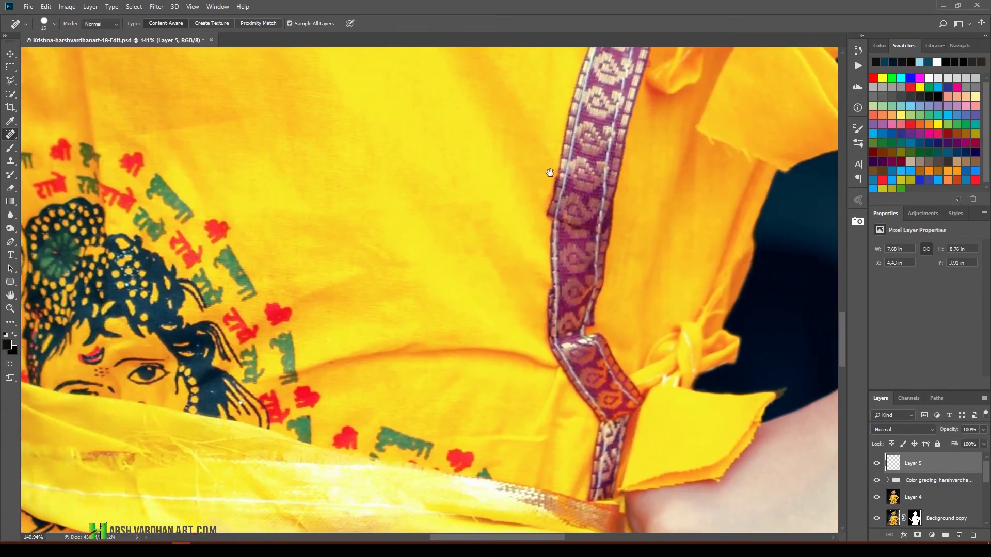
left_click_drag(550, 172, 519, 247)
left_click_drag(535, 361, 524, 508)
left_click_drag(460, 67, 529, 385)
left_click_drag(593, 83, 568, 274)
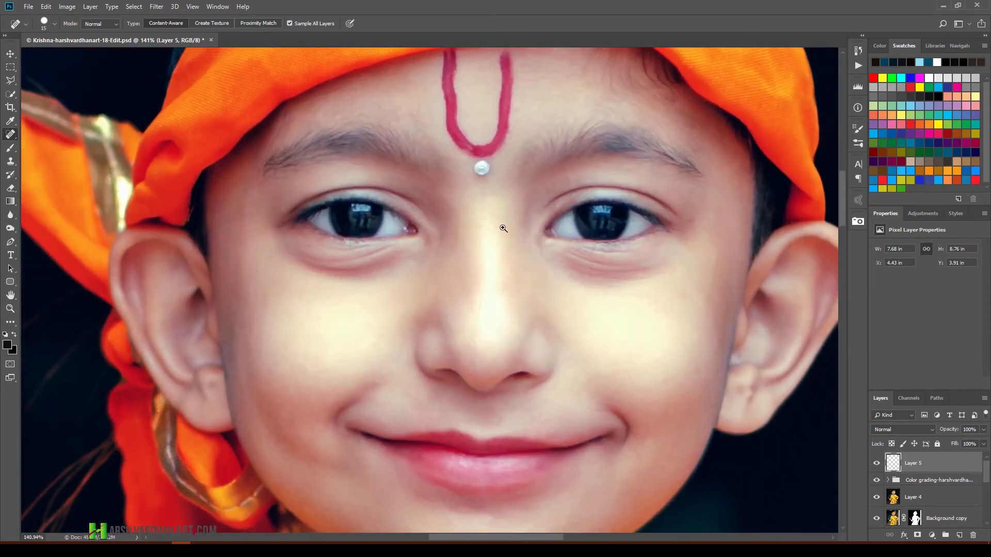
key("ctrl+0")
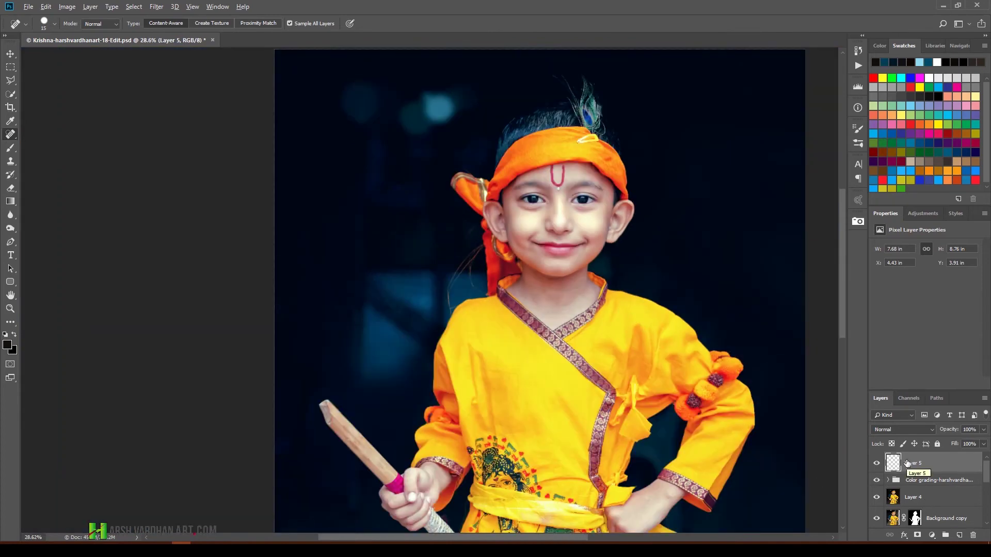
Step: Stamp all visible layers into a new merged layer, save the document, and purge cached data
key("ctrl+shift+alt+e")
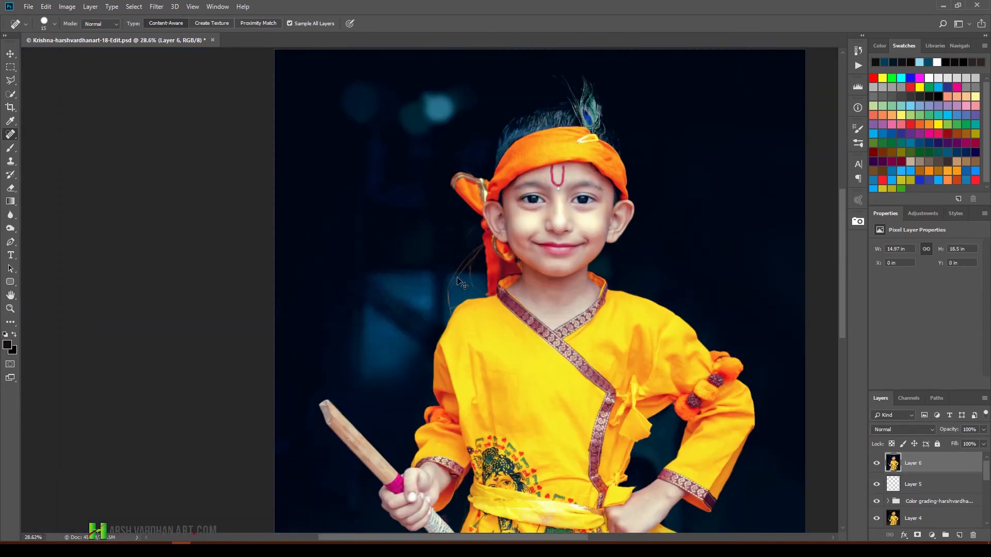
key("ctrl+s")
left_click(46, 7)
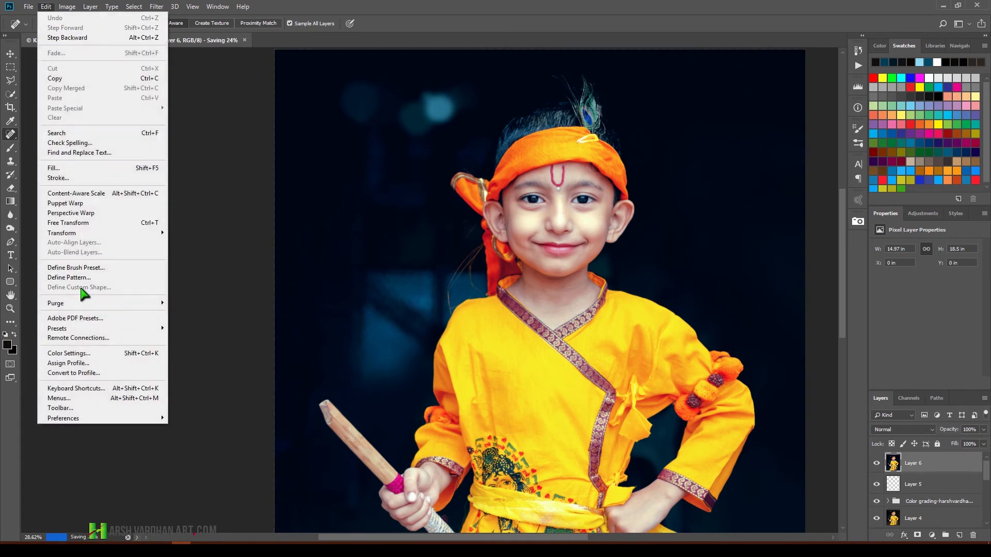
mouse_move(128, 307)
left_click(186, 346)
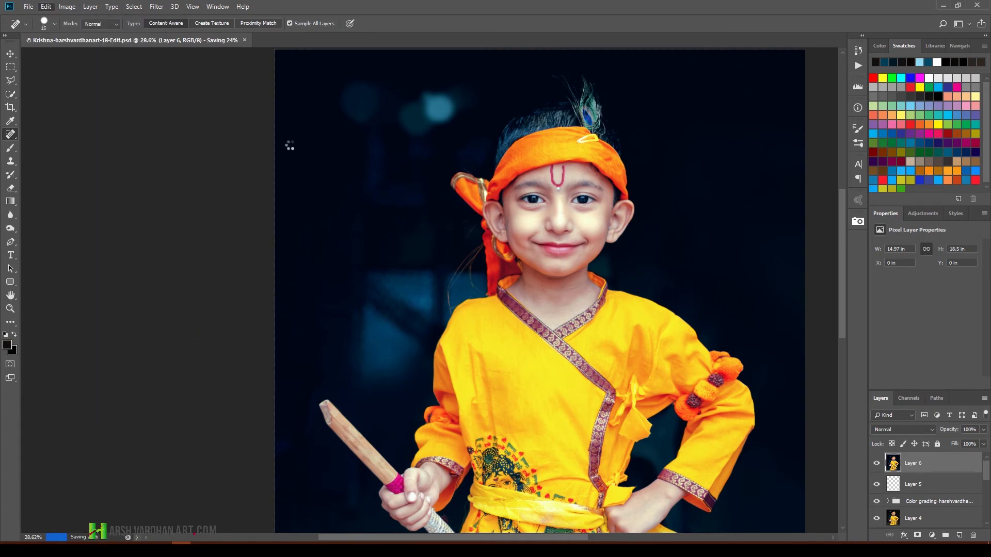
Step: Open the Imagenomic Portraiture filter on the merged layer and set its Warmth to 0
left_click(157, 7)
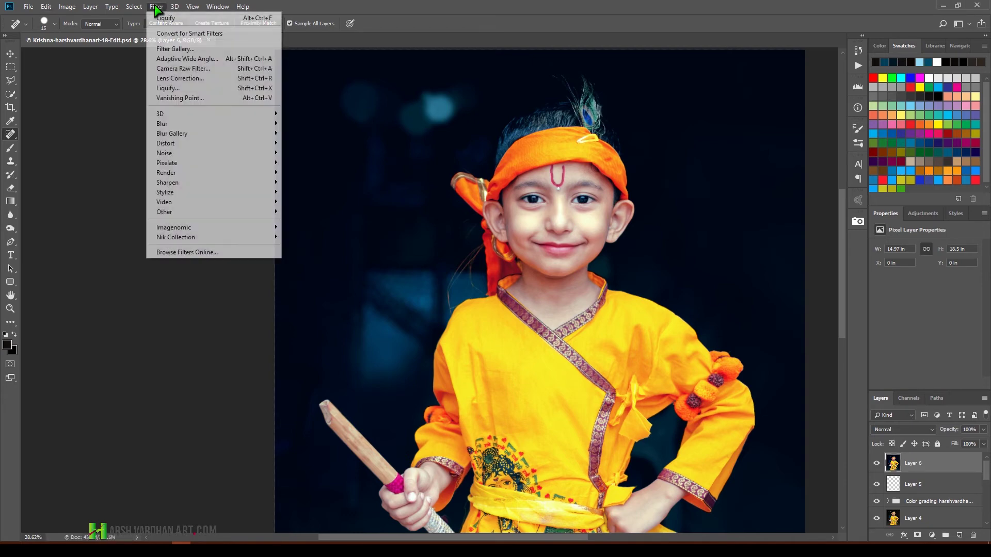
mouse_move(241, 227)
left_click(302, 227)
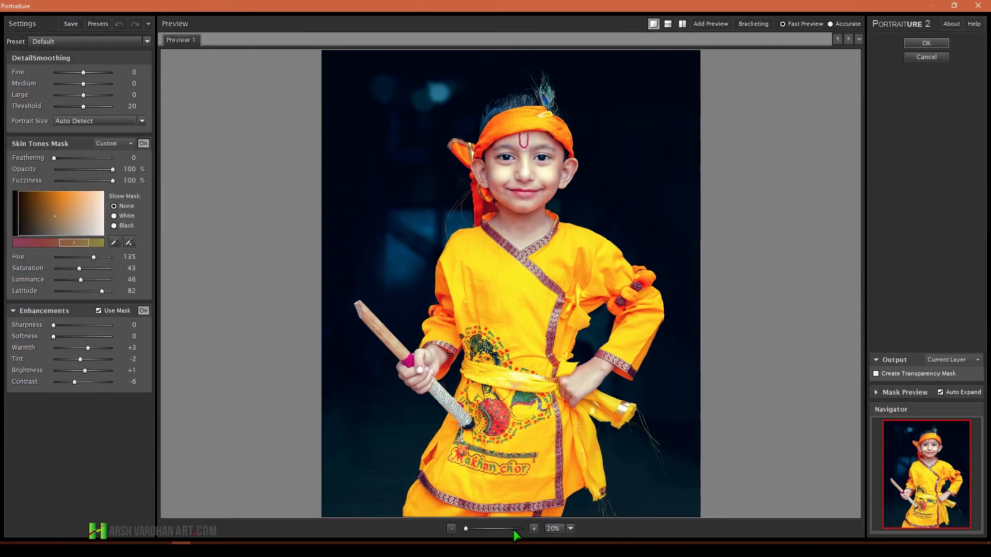
left_click_drag(484, 528, 481, 531)
left_click_drag(573, 103, 540, 338)
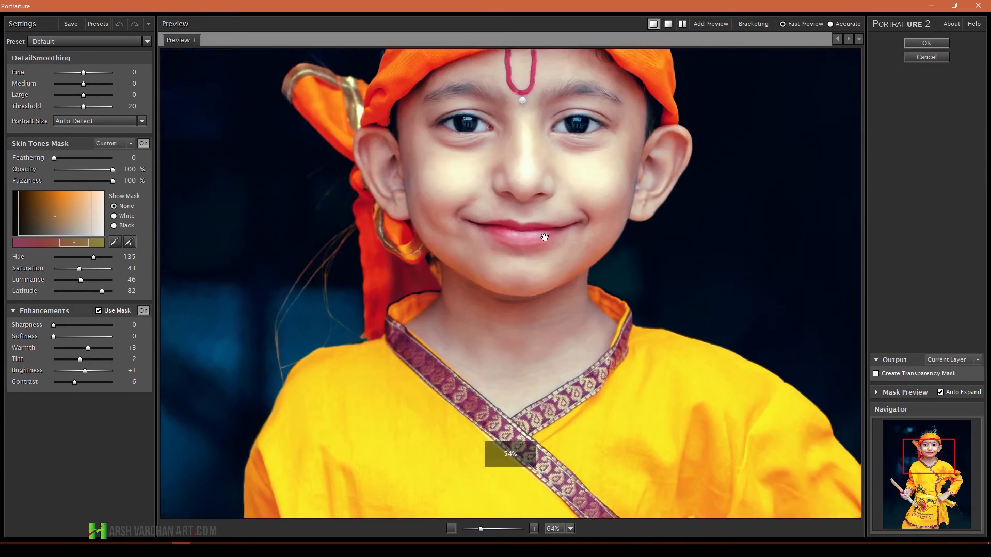
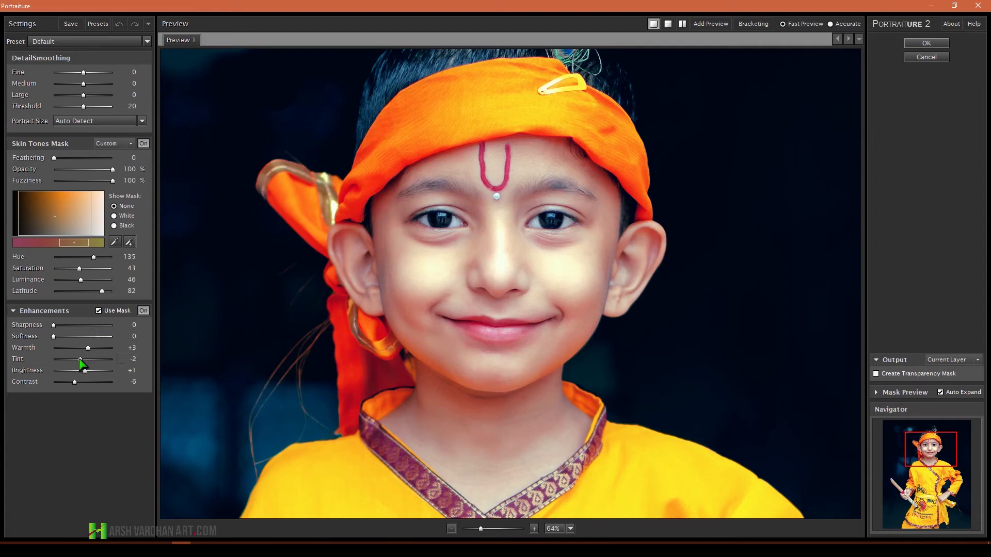
left_click_drag(87, 349, 85, 348)
left_click(83, 349)
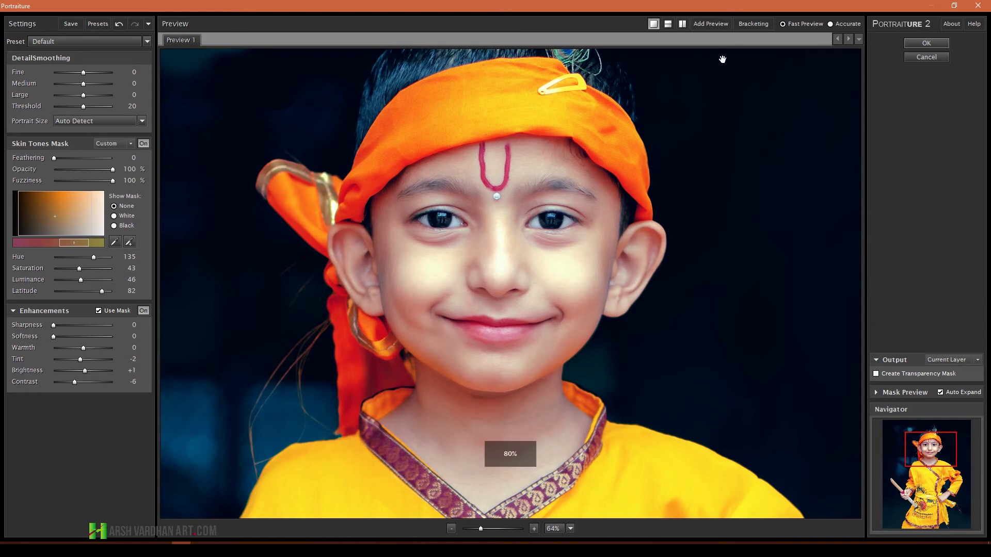
Step: Apply the Portraiture adjustments to the merged layer and play the Dodge & Burn action above it
left_click(926, 43)
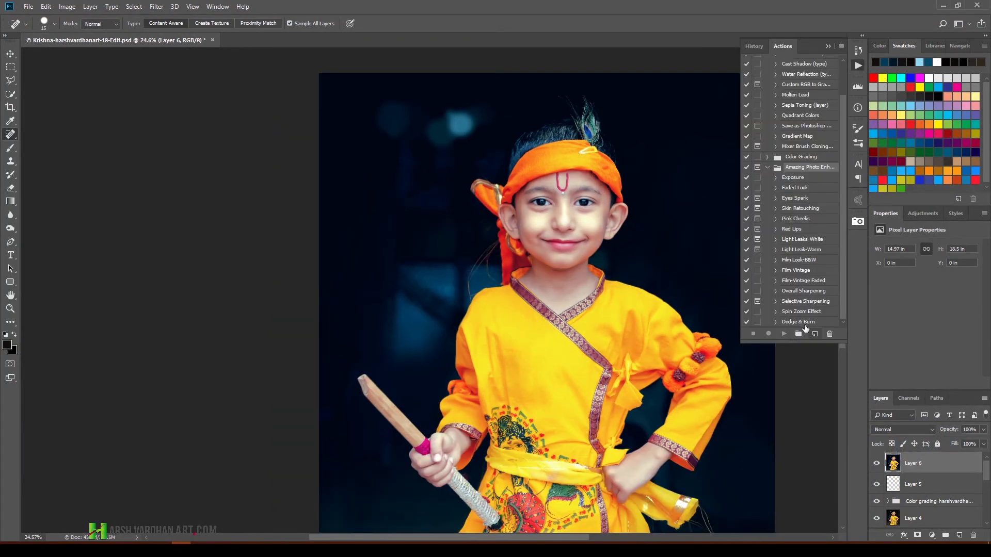
left_click(798, 322)
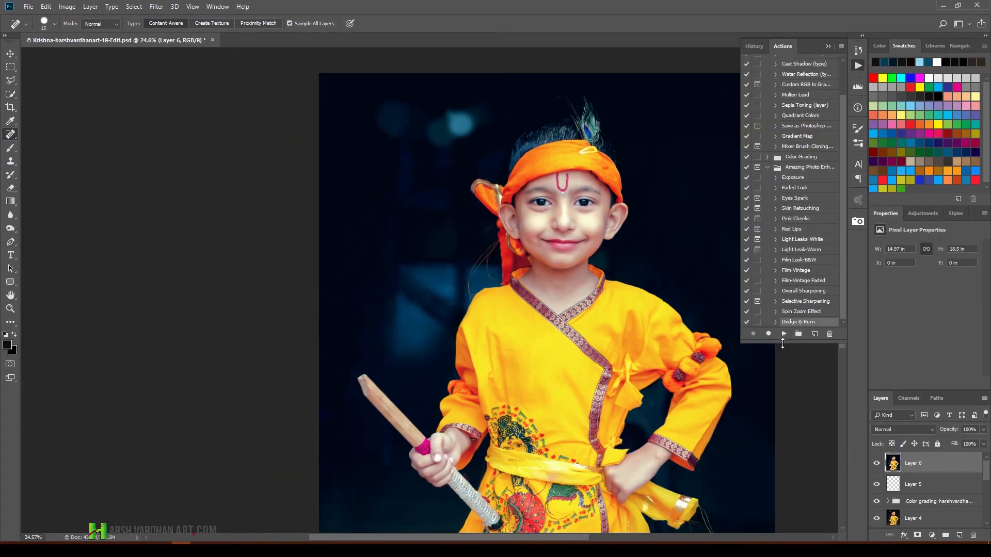
left_click(784, 335)
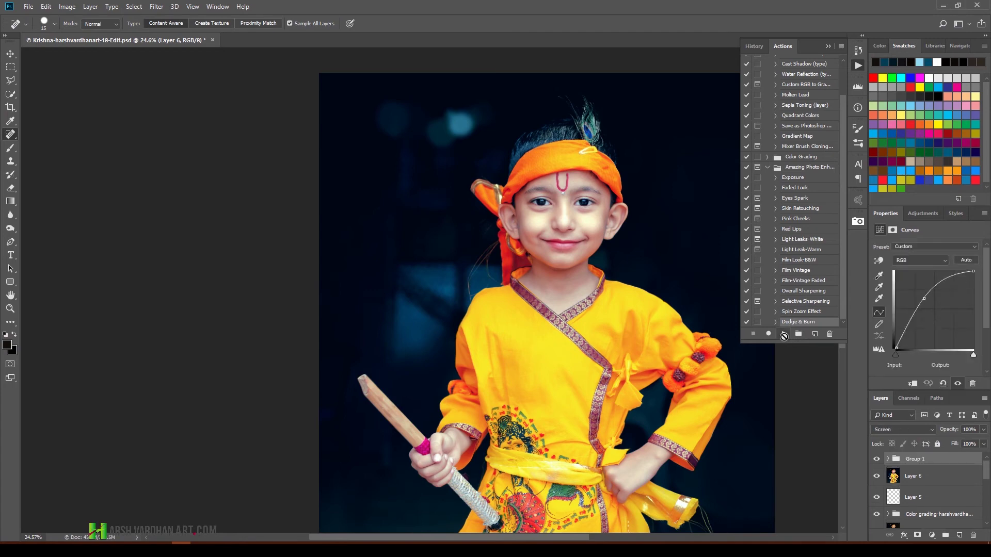
left_click(854, 65)
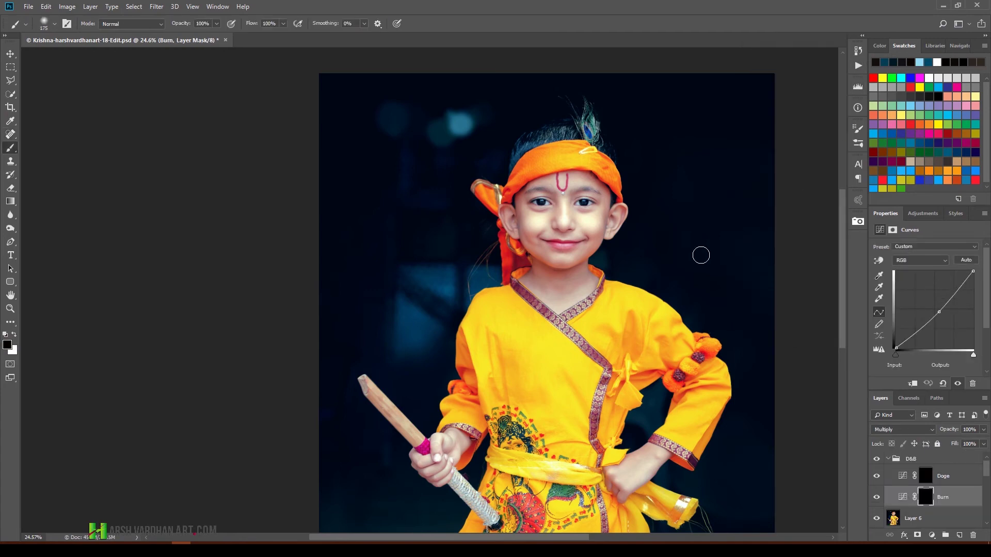
Step: Paint white on the Burn mask with a 100 px brush at 10% opacity to darken the contours around the cheeks, nose and mouth
left_click_drag(590, 214, 640, 217)
left_click_drag(462, 251, 451, 249)
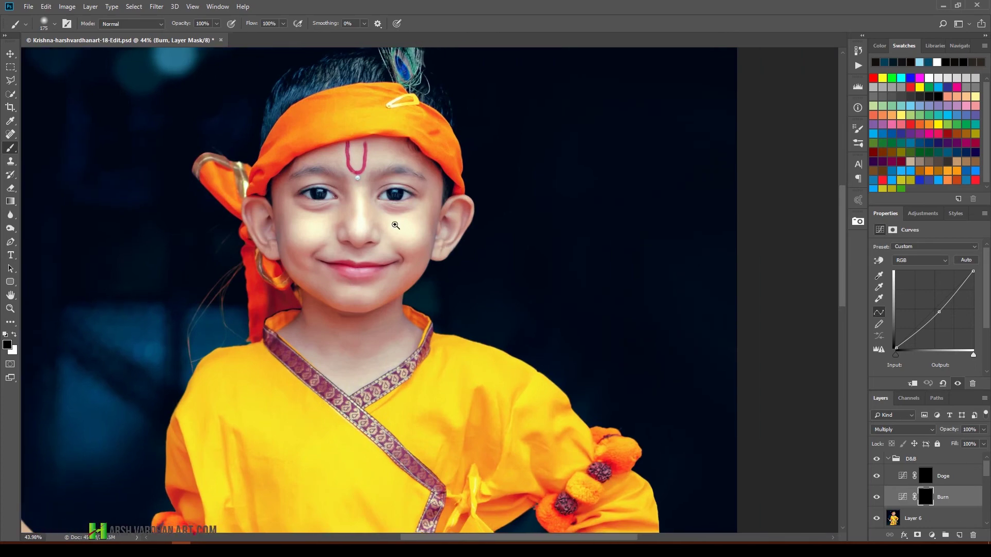
left_click_drag(400, 226, 408, 231)
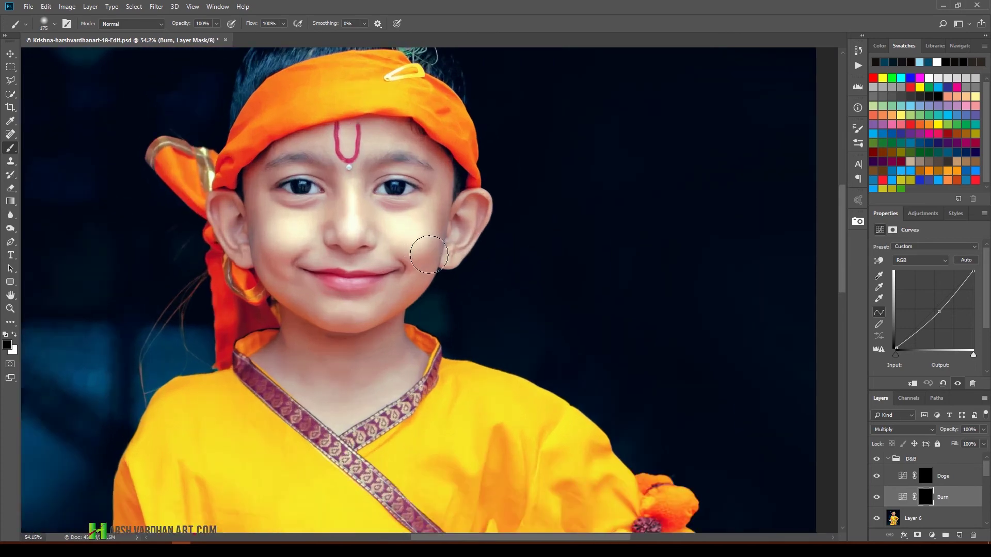
key("bracketleft")
key("bracketleft")
key("bracketleft")
key("x")
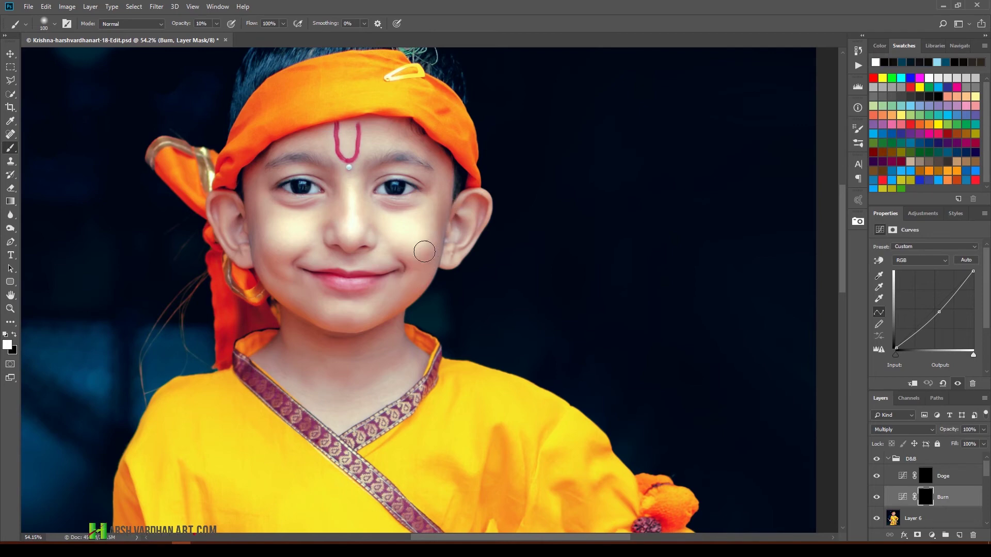
mouse_move(403, 296)
left_mouse_down()
mouse_move(419, 266)
mouse_move(407, 290)
mouse_move(397, 250)
mouse_move(431, 270)
left_mouse_up()
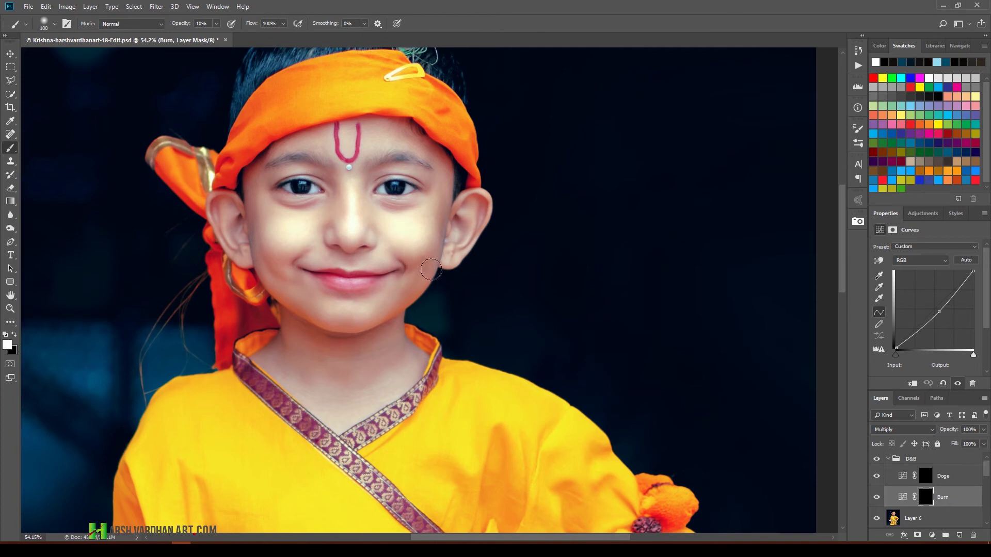
mouse_move(340, 232)
left_mouse_down()
mouse_move(338, 184)
mouse_move(321, 231)
mouse_move(323, 204)
left_mouse_up()
mouse_move(362, 263)
left_mouse_down()
mouse_move(341, 251)
mouse_move(370, 299)
mouse_move(341, 286)
mouse_move(369, 292)
mouse_move(343, 295)
left_mouse_up()
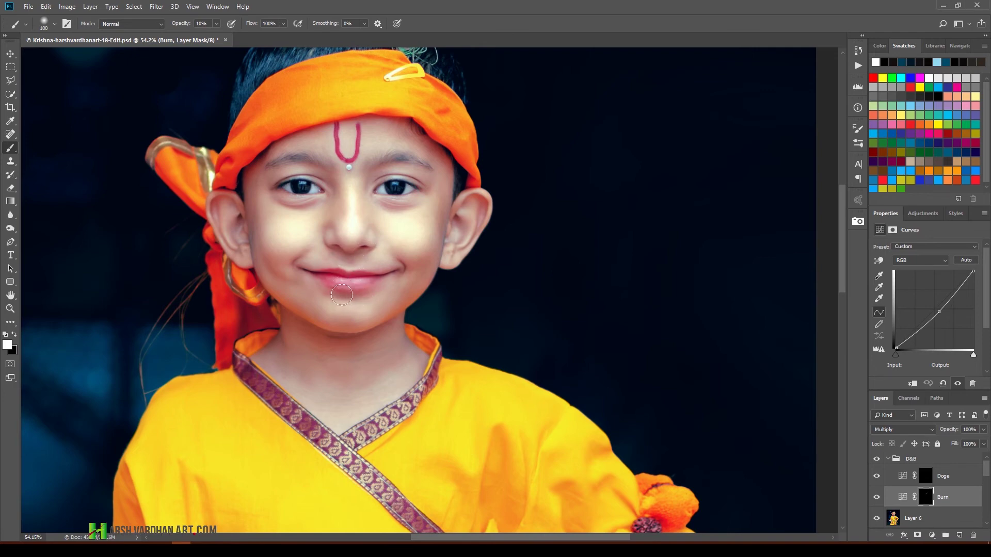
Step: Burn the edges of the boy's ears and the shaded skin of his neck below the jaw
mouse_move(453, 238)
left_mouse_down()
mouse_move(460, 218)
mouse_move(462, 233)
mouse_move(479, 202)
left_mouse_up()
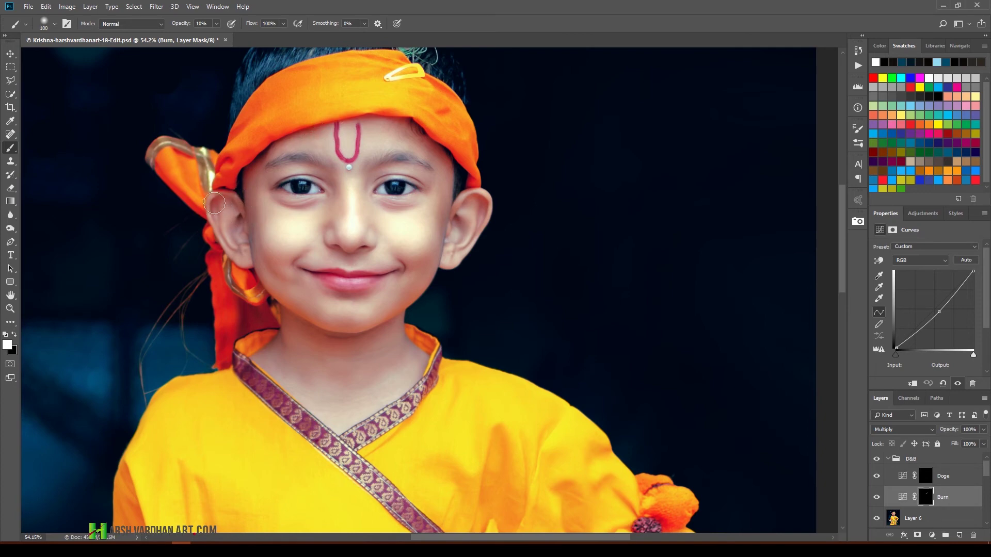
mouse_move(271, 329)
left_mouse_down()
mouse_move(287, 353)
mouse_move(404, 343)
mouse_move(332, 377)
mouse_move(442, 360)
left_mouse_up()
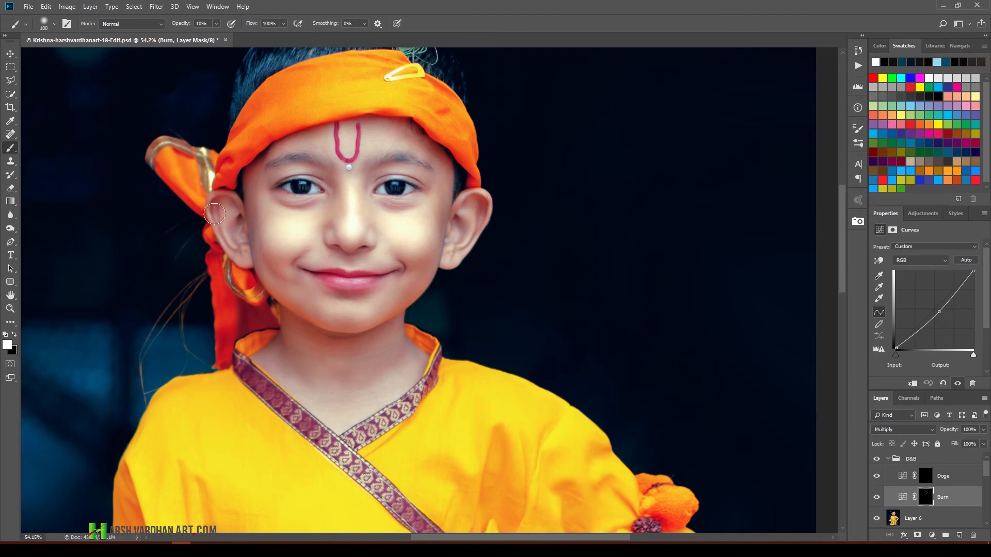
left_click_drag(377, 49, 363, 153)
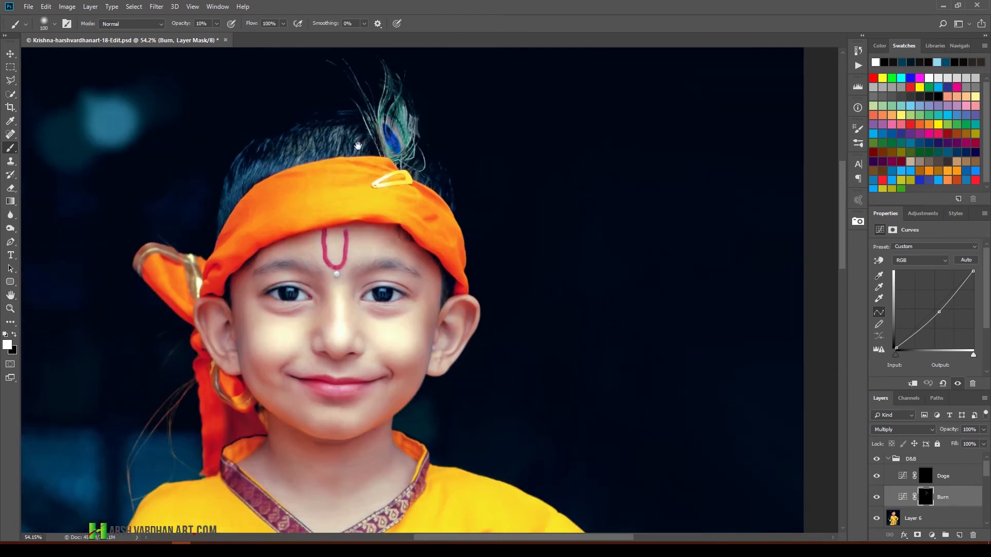
left_click_drag(406, 314, 419, 211)
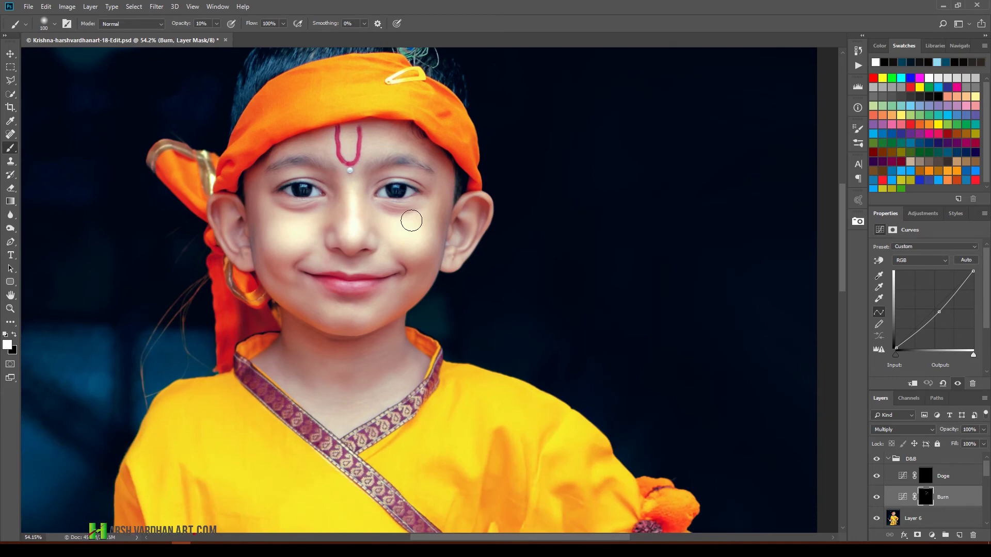
Step: Set the brush to 90 px and deepen the remaining shadows on the face and neck in the Burn mask
key("bracketleft")
key("bracketleft")
key("bracketright")
key("bracketright")
left_click_drag(485, 206, 485, 176)
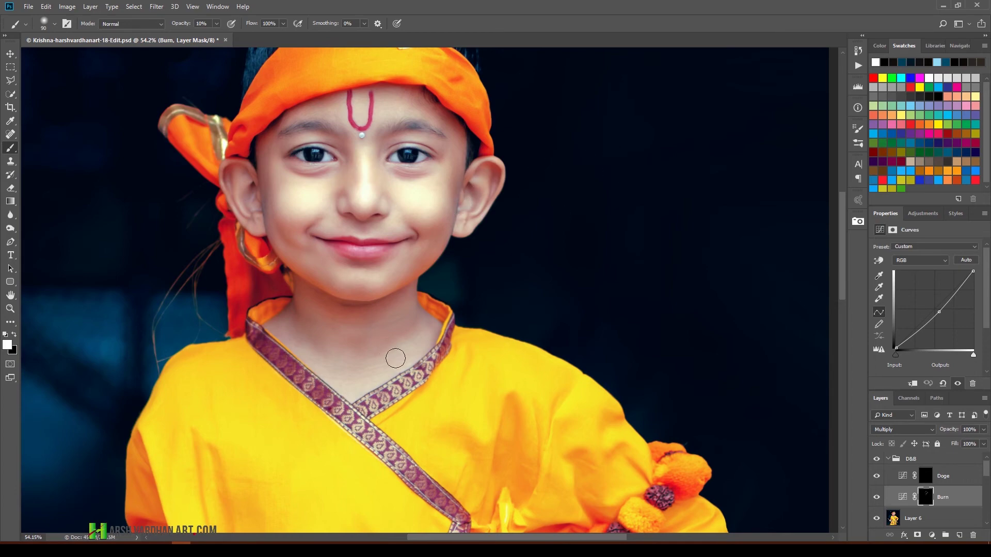
Step: Burn the shaded folds of the yellow tunic and the shadow areas of both hands
scroll(460, 294, "down", 5)
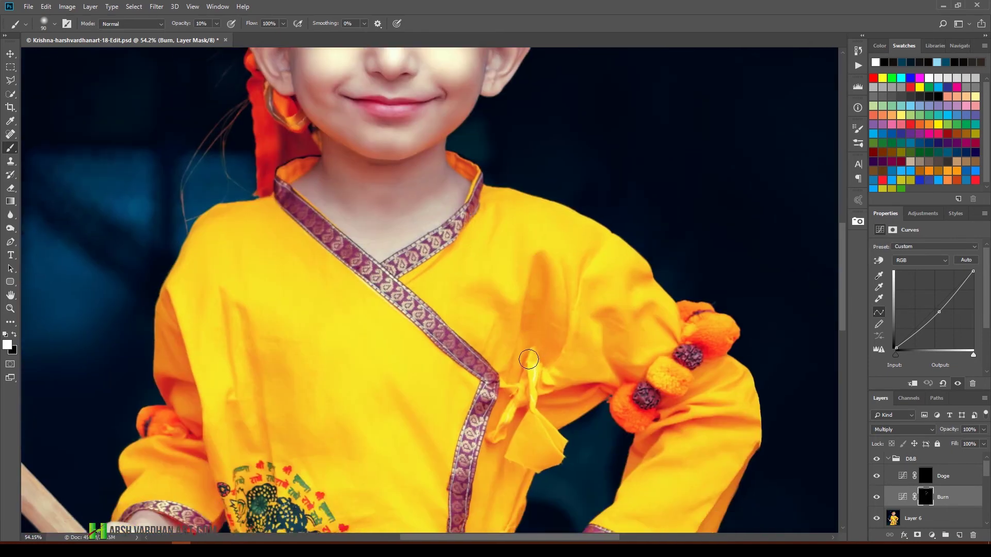
scroll(405, 366, "down", 3)
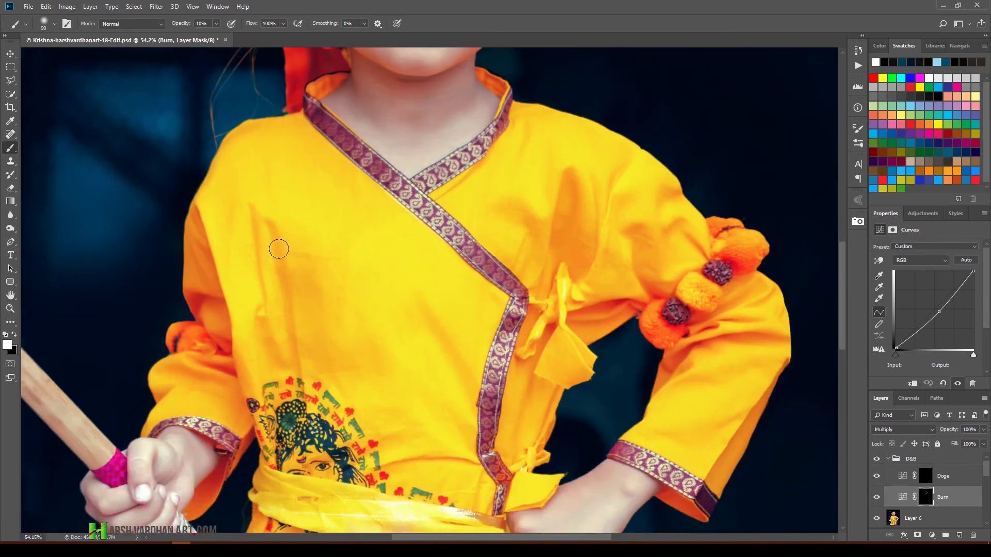
scroll(436, 328, "down", 2)
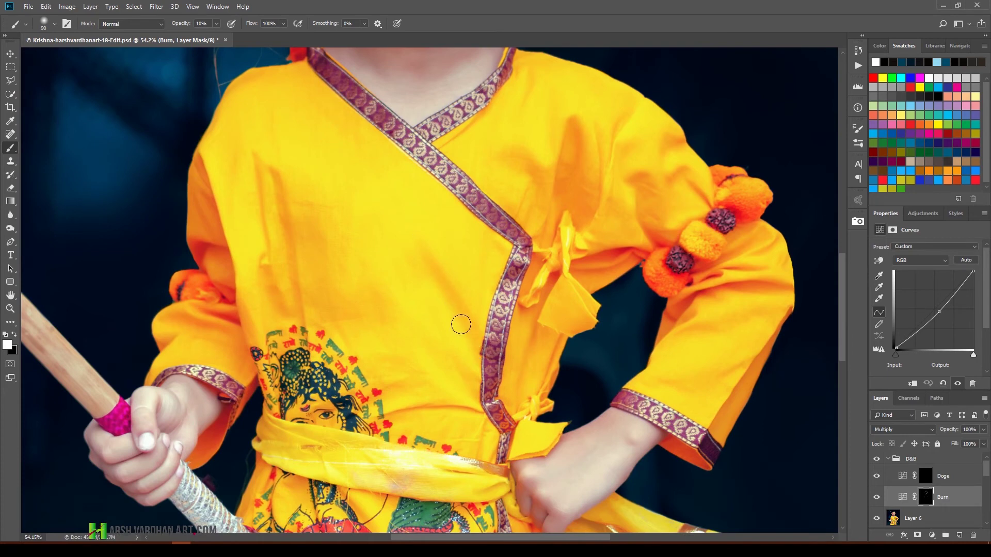
scroll(626, 278, "down", 4)
scroll(626, 279, "right", 2)
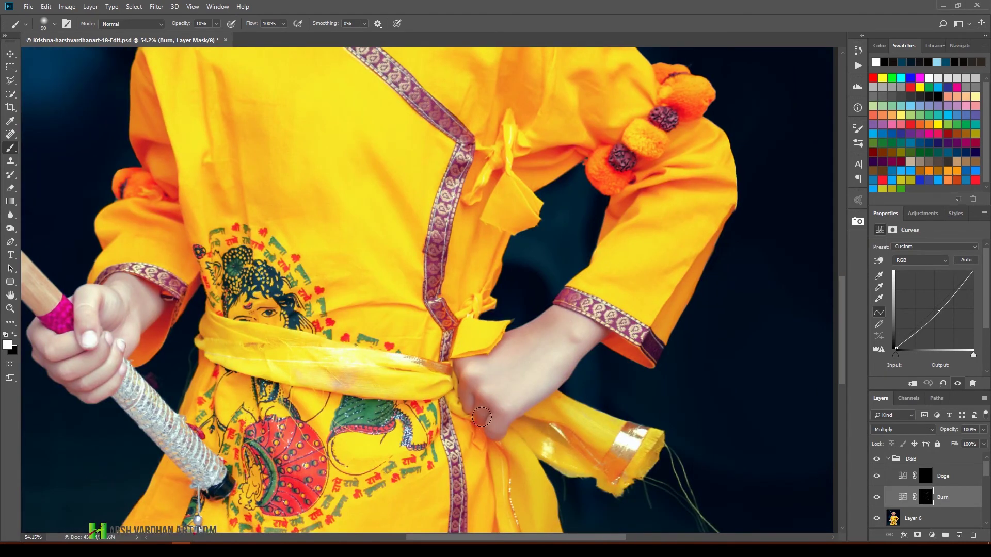
left_click_drag(301, 394, 545, 332)
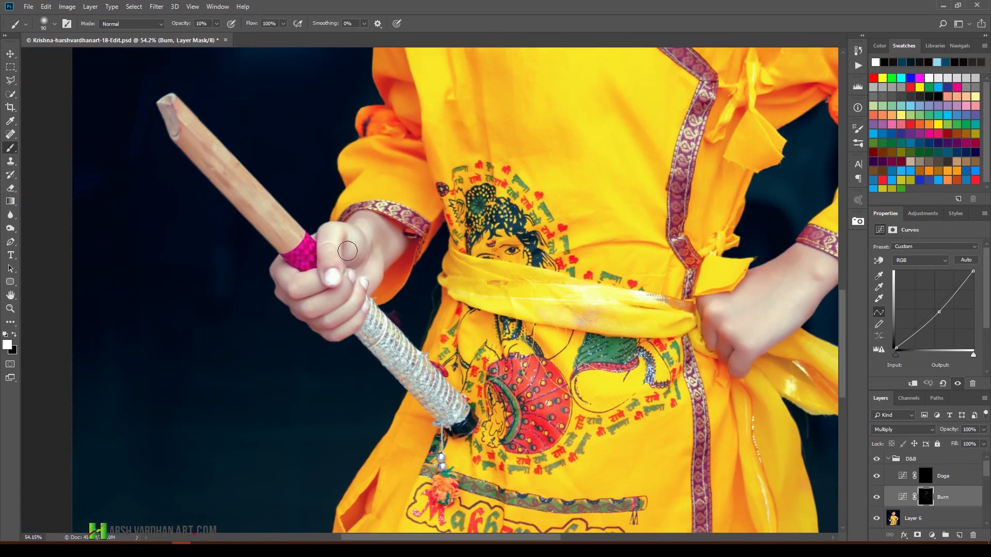
left_click_drag(350, 295, 523, 422)
scroll(513, 358, "up", 5)
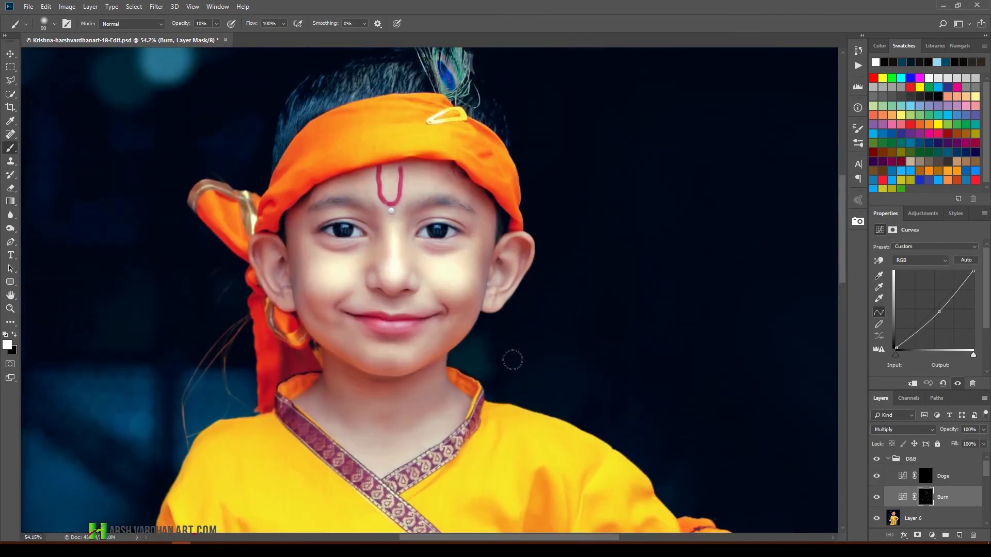
Step: Paint on the Doge layer mask to lighten the face's highlights on the cheeks and under the eyes, reducing the brush to 30 px
left_click(927, 477)
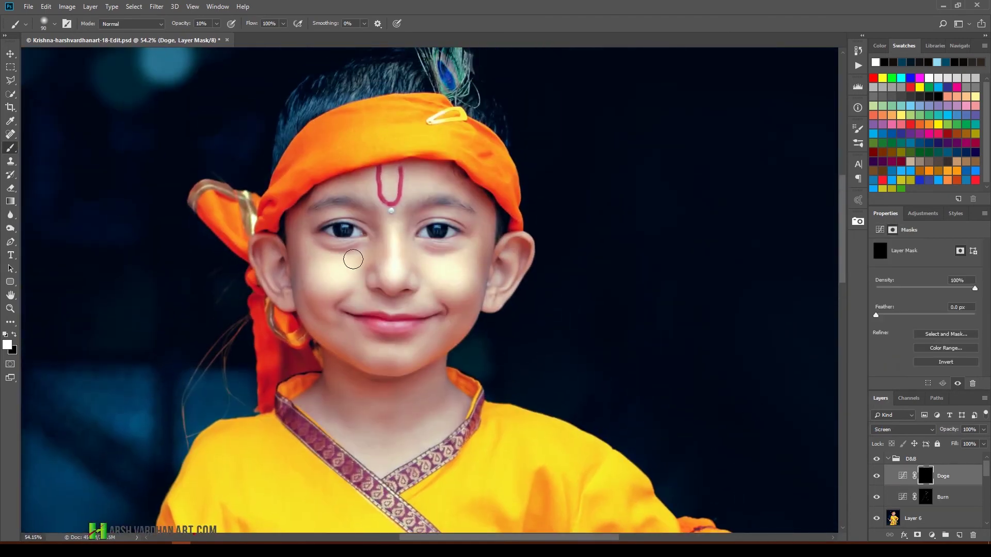
mouse_move(465, 268)
left_mouse_down()
mouse_move(455, 296)
mouse_move(476, 241)
left_mouse_up()
mouse_move(348, 250)
left_mouse_down()
mouse_move(329, 250)
mouse_move(358, 243)
left_mouse_up()
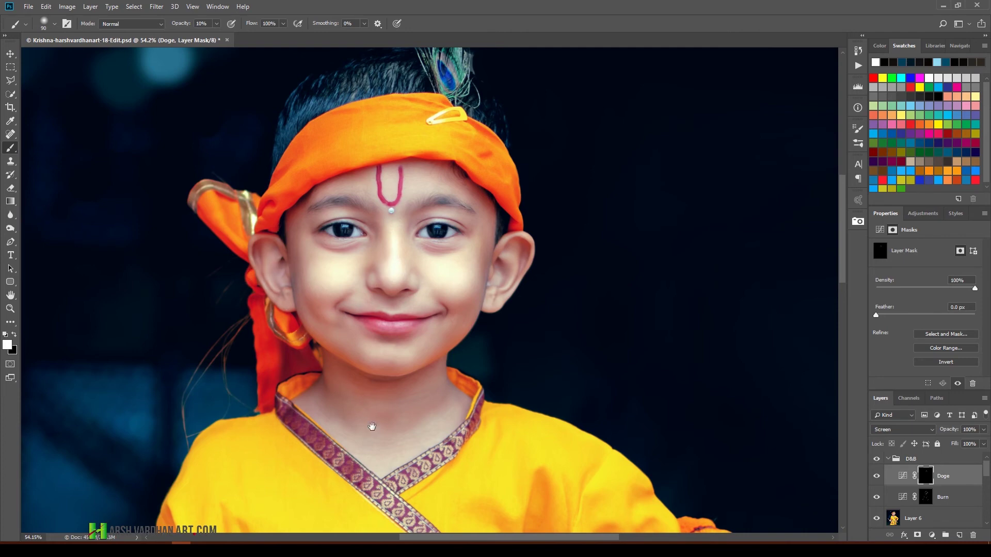
left_click_drag(370, 433, 353, 361)
key("bracketright")
key("bracketright")
key("bracketleft")
key("bracketleft")
key("bracketleft")
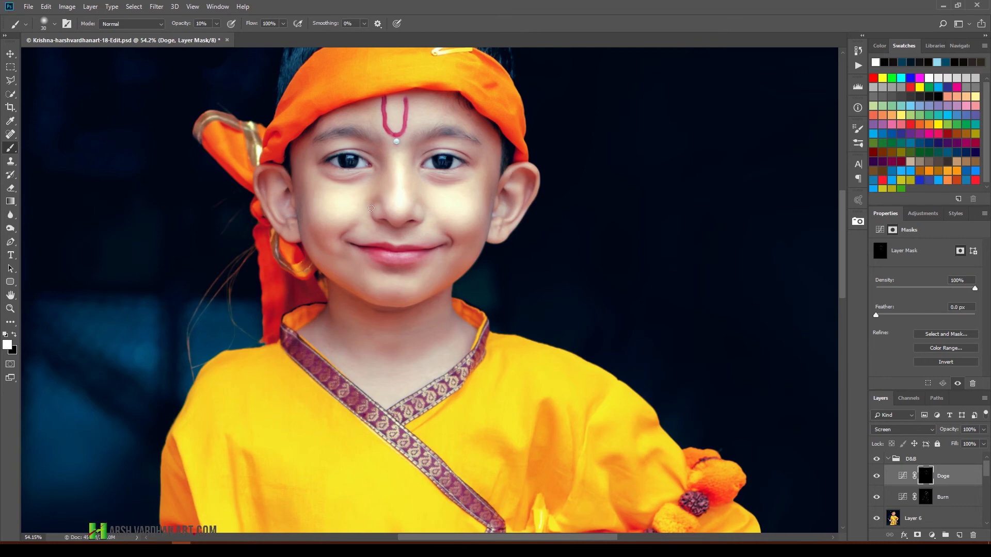
Step: Lighten the highlights on the hand at the waist and the hand holding the stick, enlarging the brush to 80 px
left_click_drag(456, 332, 453, 183)
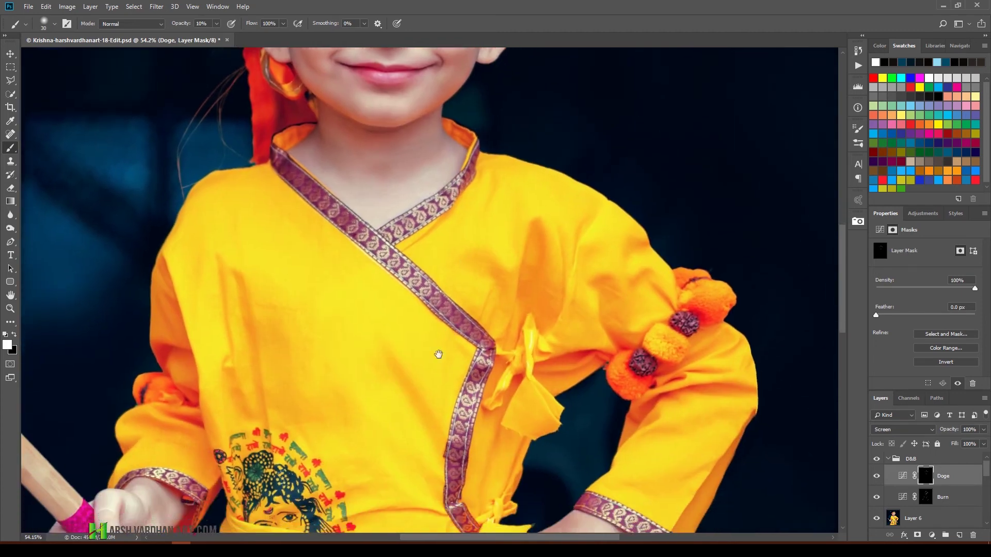
left_click_drag(435, 363, 458, 230)
left_click_drag(529, 417, 463, 345)
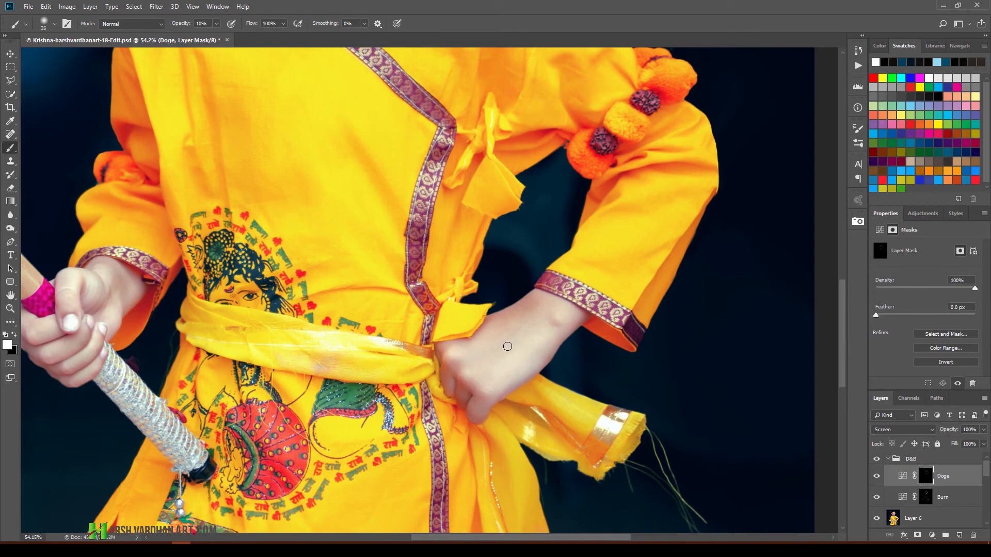
key("bracketright")
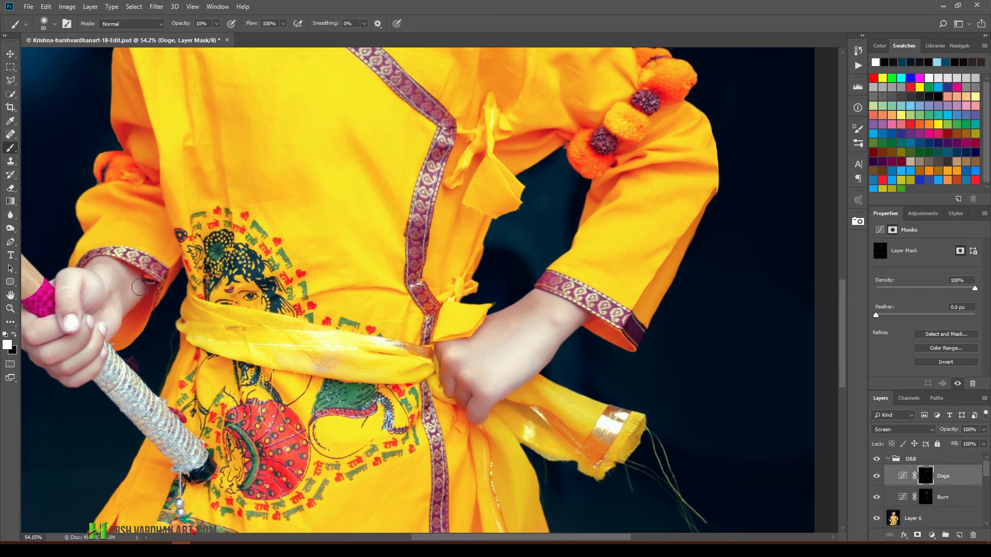
Step: Brighten the tunic's chest and shoulder beside the stick arm with a 200 px brush on the Doge mask
scroll(143, 281, "up", 5)
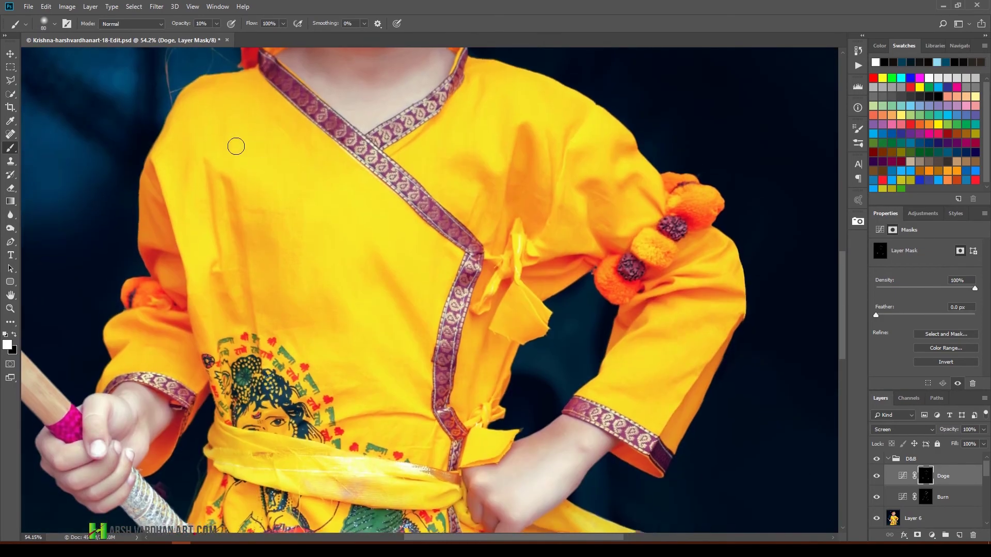
key("bracketright")
key("bracketright")
key("bracketright")
key("bracketright")
key("bracketright")
key("bracketright")
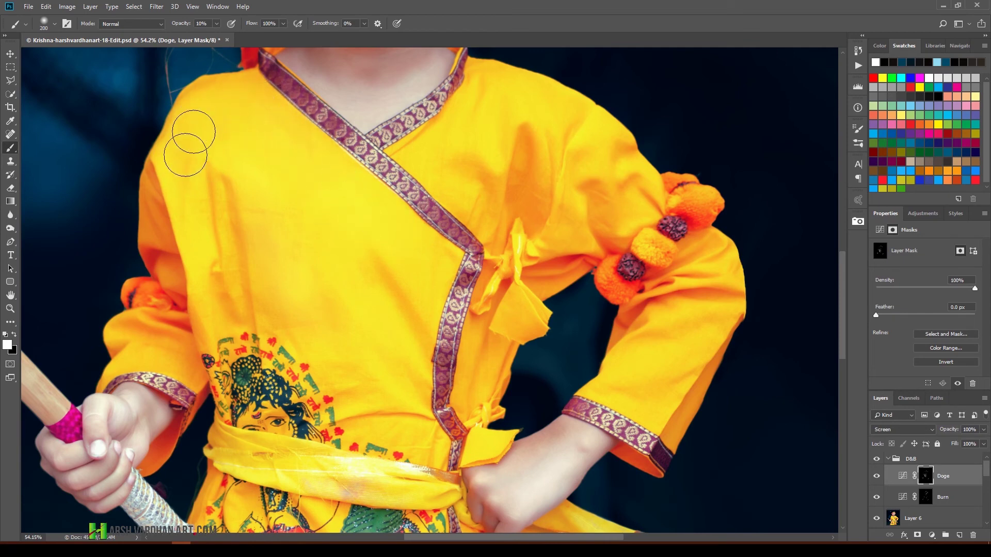
Step: Dodge the tunic's highlights near the fabric tie and on the bent arm's upper sleeve with the brush reduced to 125 and 100 px
key("bracketleft")
key("bracketleft")
key("bracketleft")
key("bracketleft")
key("bracketleft")
key("bracketleft")
key("bracketleft")
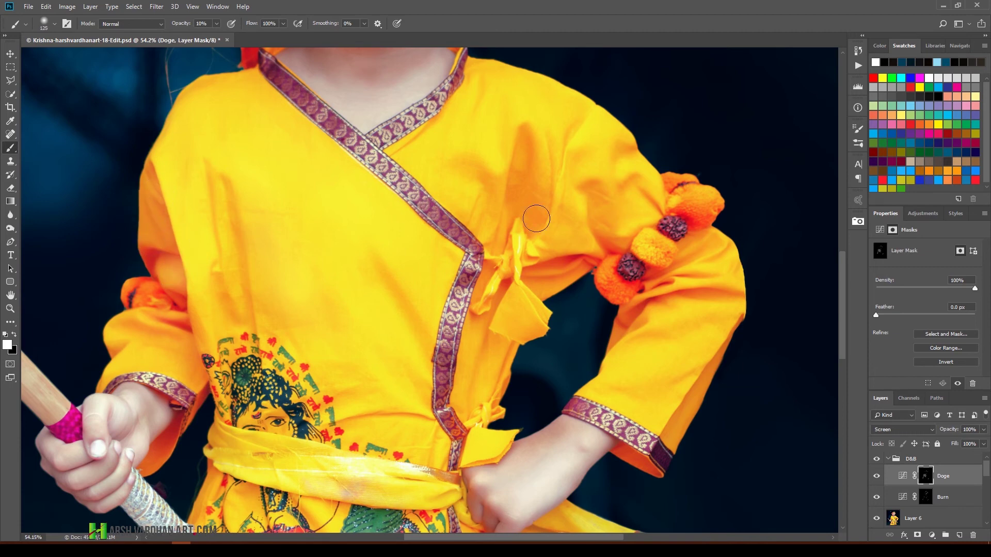
key("bracketleft")
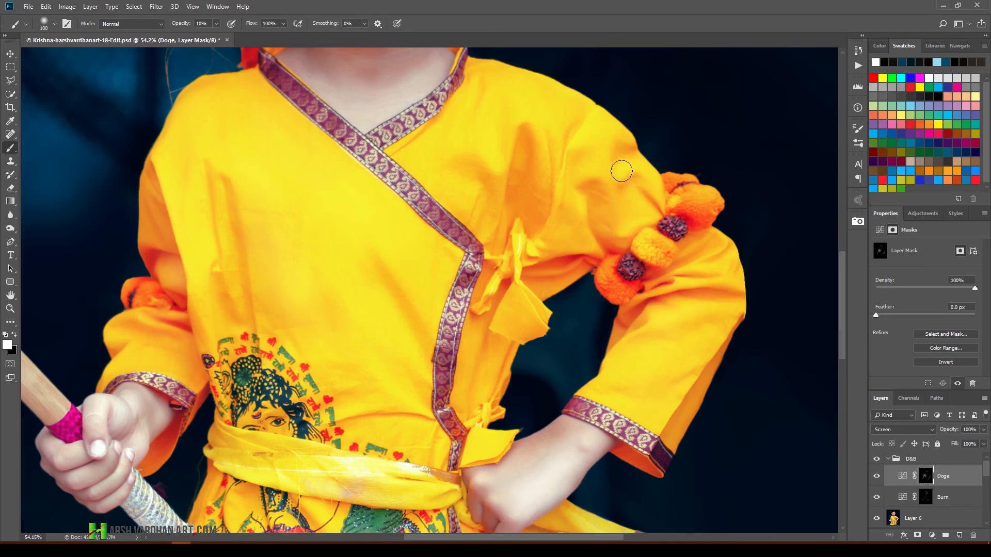
Step: Lighten the inner folds of the ear beside the scarf's loose end on the Doge mask with a 20 px brush
left_click_drag(479, 255, 479, 336)
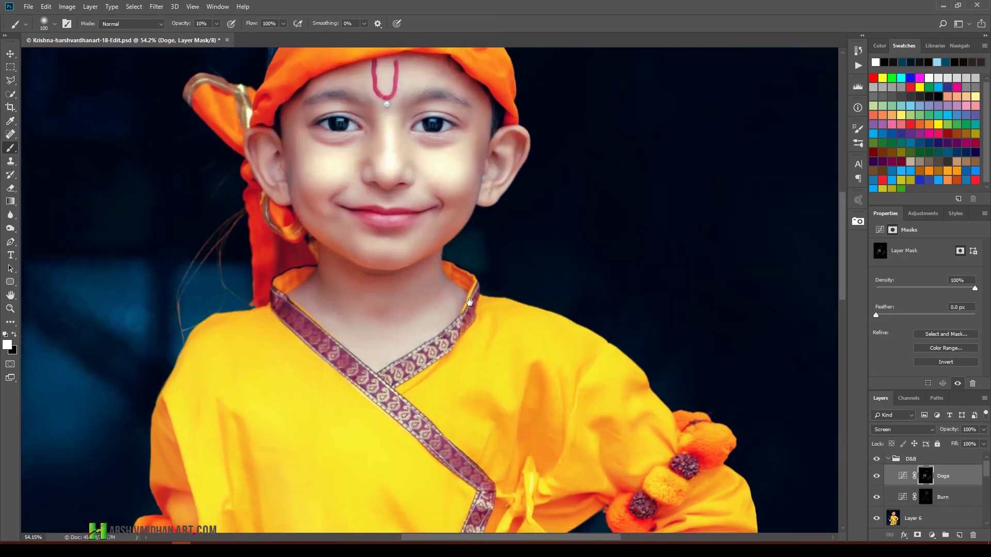
left_click_drag(468, 277, 465, 354)
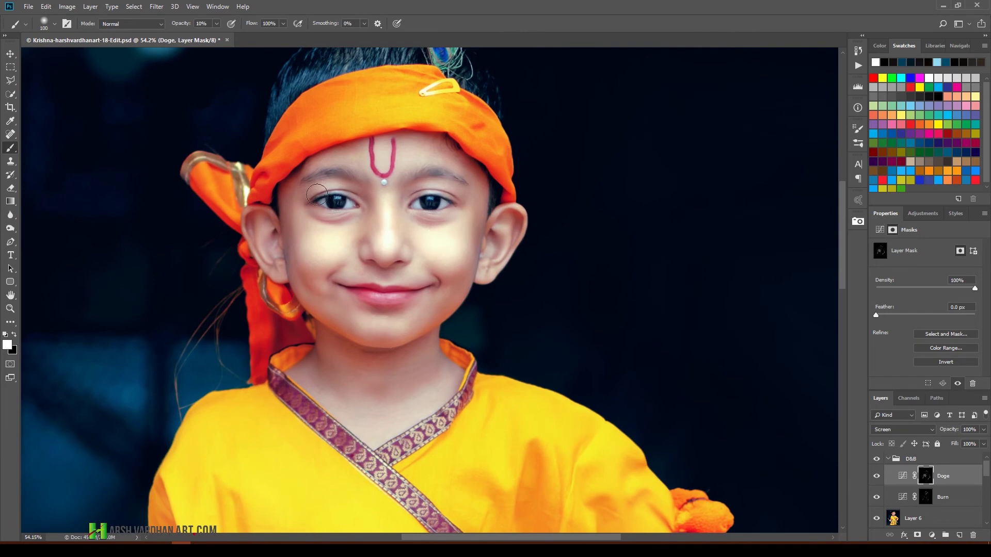
mouse_move(259, 236)
left_mouse_down()
mouse_move(340, 289)
mouse_move(311, 274)
left_mouse_up()
key("bracketleft")
key("bracketleft")
key("bracketleft")
key("bracketleft")
key("bracketleft")
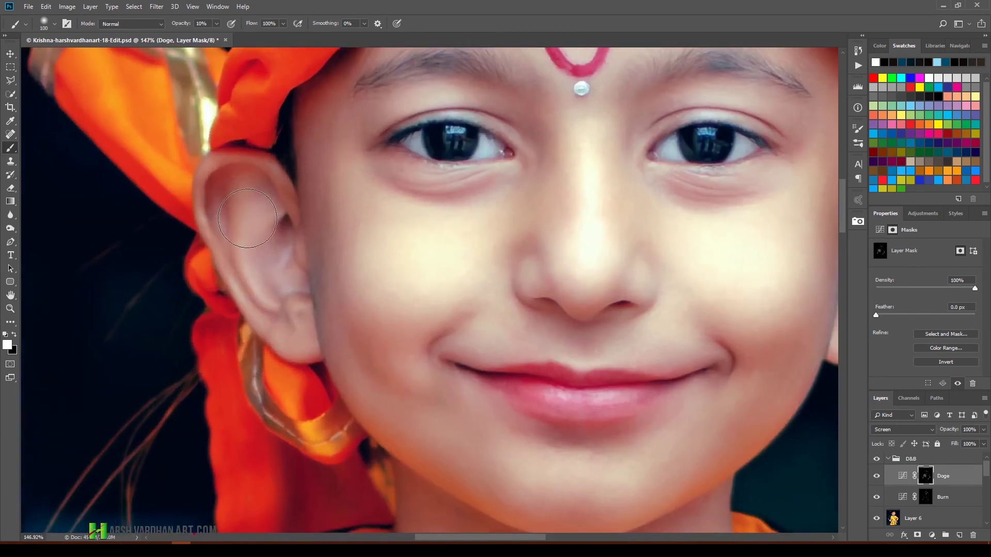
key("bracketleft")
key("bracketleft")
key("bracketleft")
key("bracketleft")
key("bracketleft")
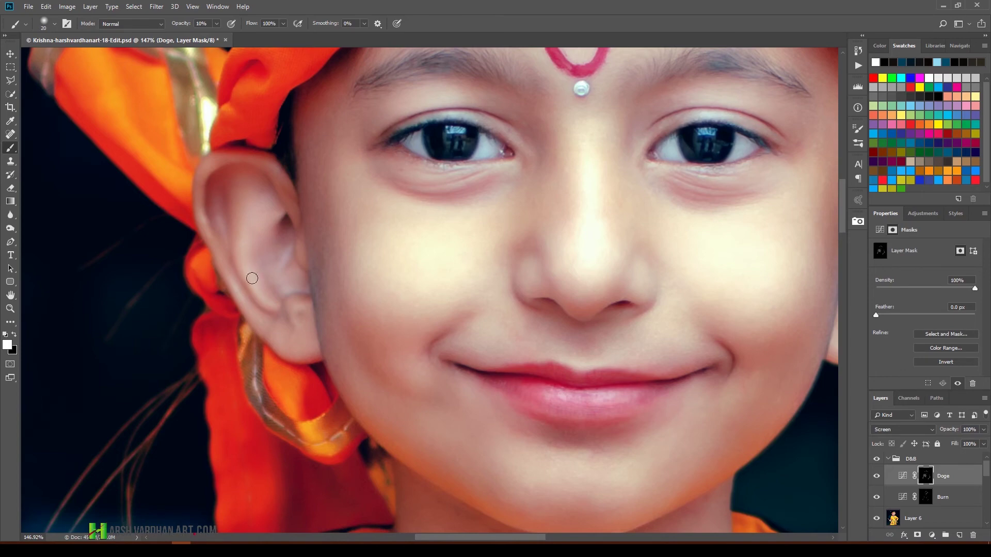
left_click_drag(261, 293, 279, 303)
left_click_drag(293, 256, 286, 262)
left_click_drag(300, 294, 308, 292)
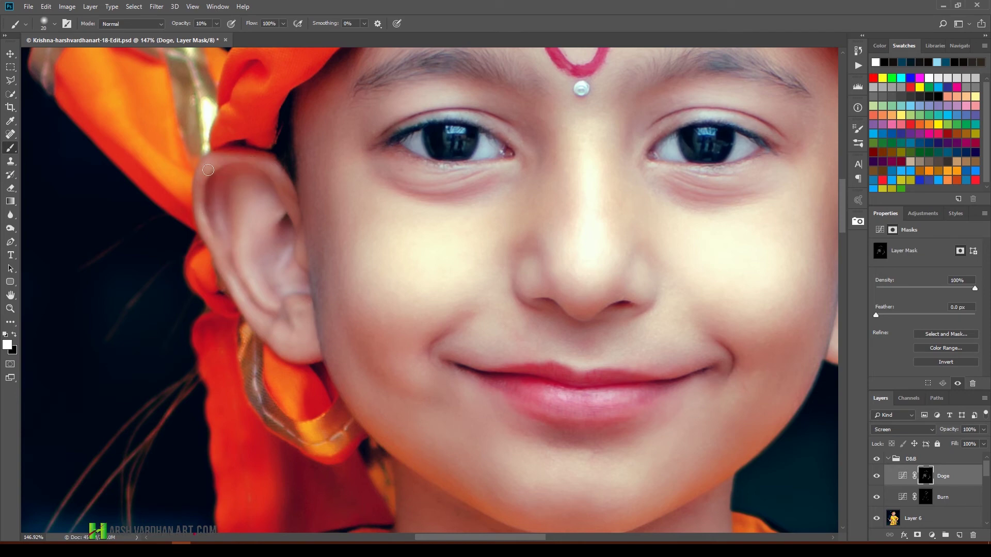
Step: Brighten the irises of both eyes on the Doge mask, adjusting the small brush to fit
key("bracketleft")
key("bracketright")
key("bracketright")
left_click_drag(454, 148, 454, 134)
mouse_move(710, 132)
left_mouse_down()
mouse_move(700, 135)
mouse_move(712, 128)
mouse_move(706, 153)
mouse_move(703, 141)
mouse_move(719, 148)
mouse_move(707, 129)
mouse_move(702, 140)
left_mouse_up()
Step: Lighten the inner eye corner and lower lid with a 10 px brush, and brighten both irises again with 15 px
key("bracketleft")
key("bracketleft")
key("bracketleft")
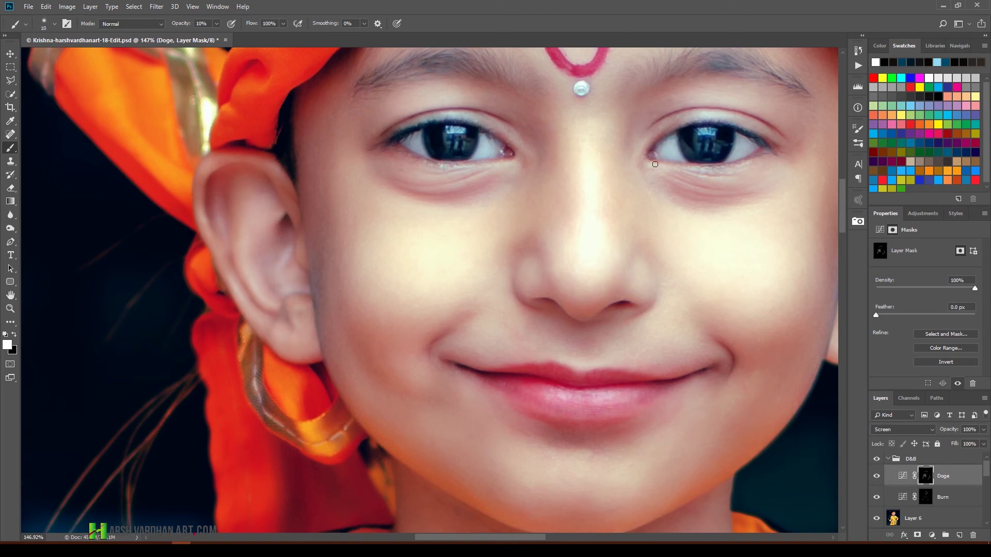
left_click_drag(660, 160, 671, 160)
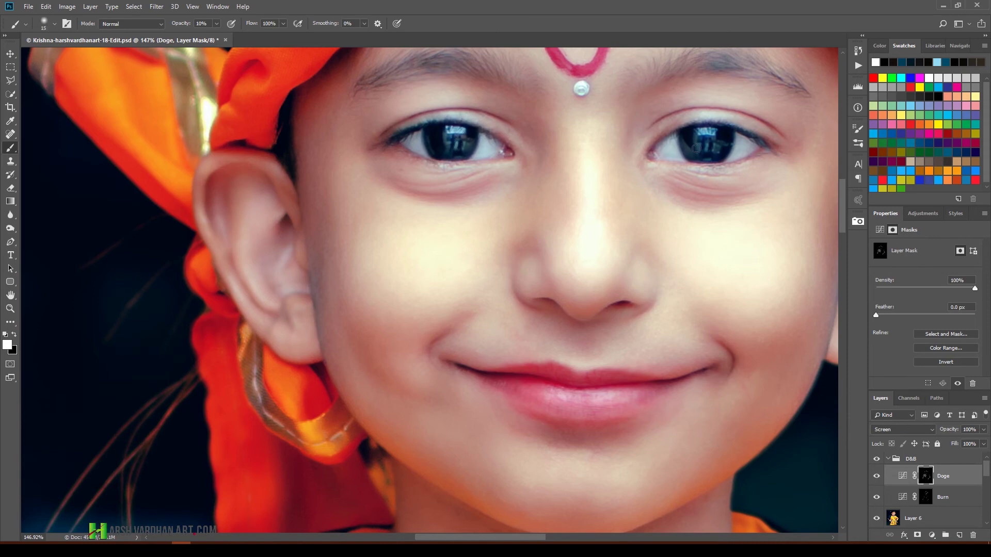
key("bracketright")
mouse_move(704, 135)
left_mouse_down()
mouse_move(712, 155)
mouse_move(708, 141)
mouse_move(717, 158)
mouse_move(707, 132)
left_mouse_up()
mouse_move(479, 145)
left_mouse_down()
mouse_move(454, 147)
mouse_move(464, 135)
mouse_move(473, 150)
mouse_move(458, 148)
mouse_move(460, 135)
mouse_move(447, 152)
left_mouse_up()
mouse_move(632, 114)
left_mouse_down()
mouse_move(587, 289)
mouse_move(602, 185)
mouse_move(587, 132)
left_mouse_up()
Step: Compare the whole portrait with and without the D&B group, and set the group's opacity to 65%
left_click_drag(675, 288, 548, 237)
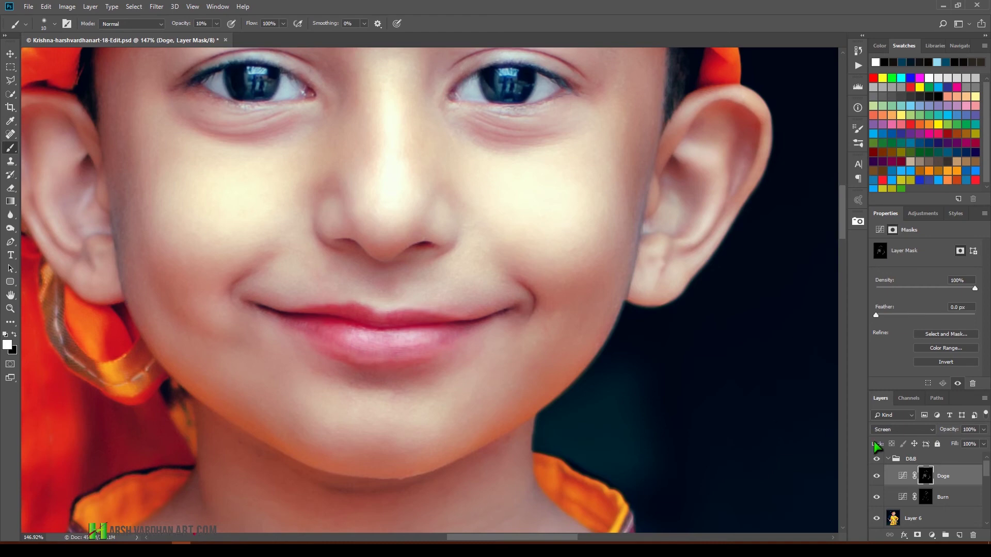
key("bracketright")
key("bracketright")
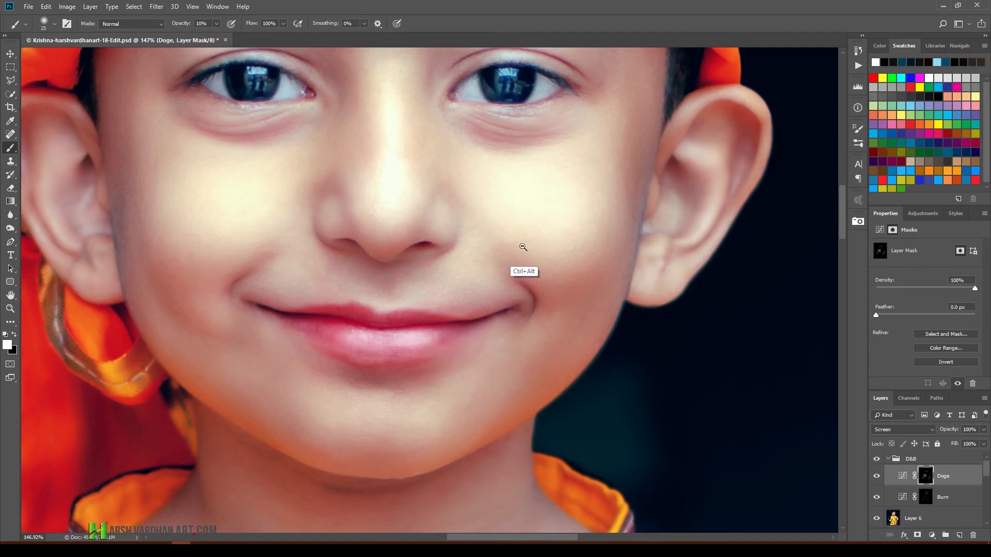
left_click_drag(525, 244, 474, 282)
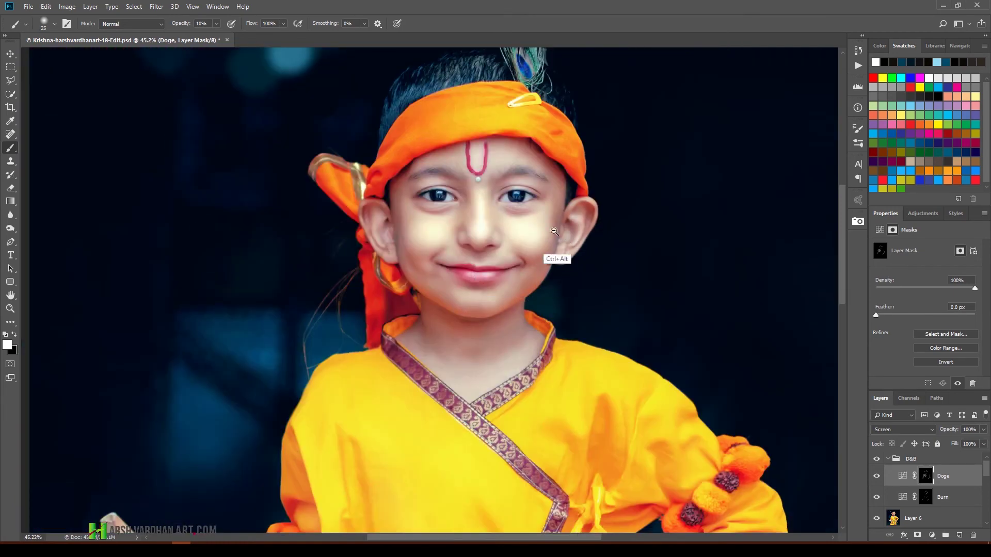
left_click_drag(568, 223, 538, 235)
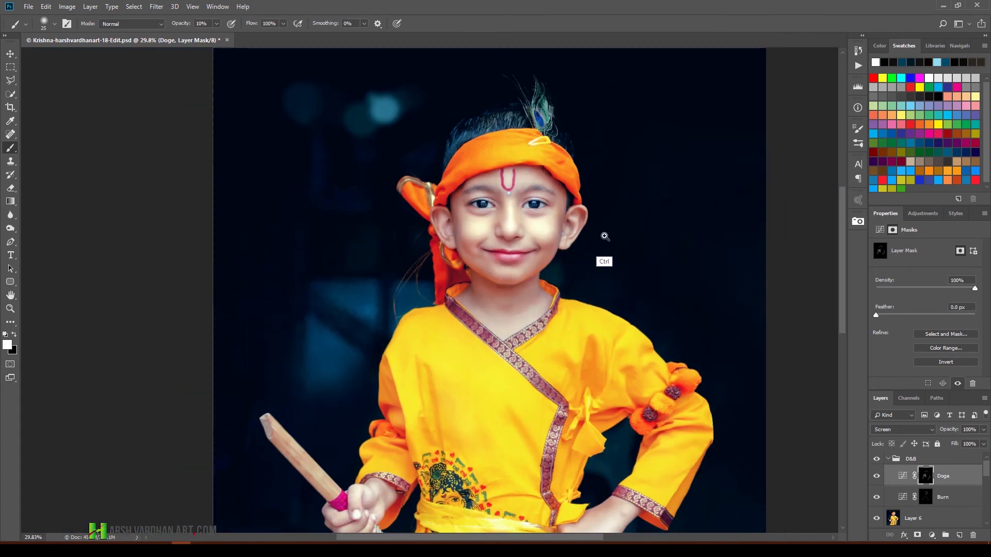
left_click_drag(602, 237, 571, 288)
left_click_drag(460, 258, 508, 222)
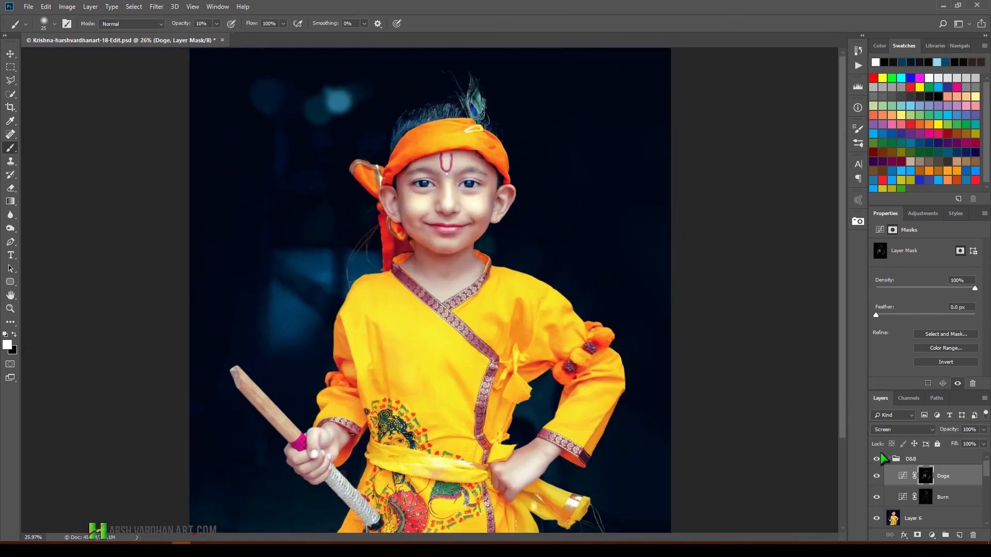
left_click(905, 459)
left_click(876, 459)
left_click(876, 459)
left_click(982, 431)
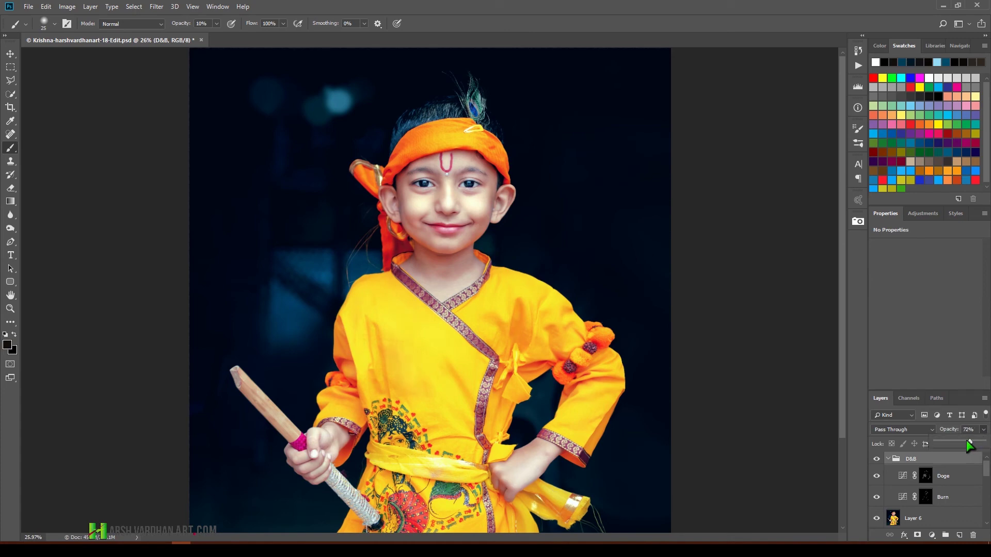
left_click_drag(965, 441, 962, 441)
left_click(960, 537)
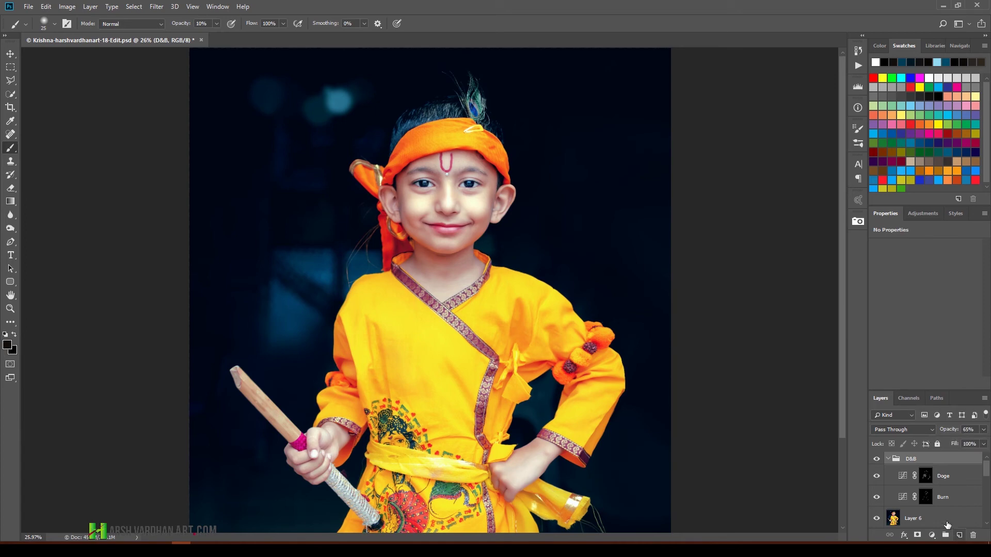
left_click(888, 459)
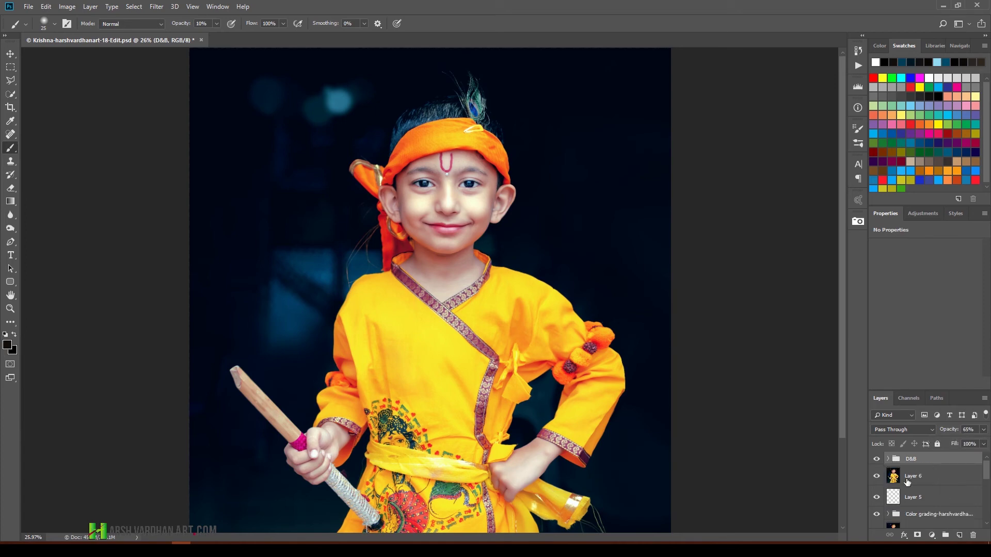
Step: Add a new layer above the D&B group, paint white over one iris at 10% brush opacity, and set the layer to Overlay
left_click(959, 535)
left_click_drag(473, 178, 552, 239)
left_click_drag(447, 242, 490, 275)
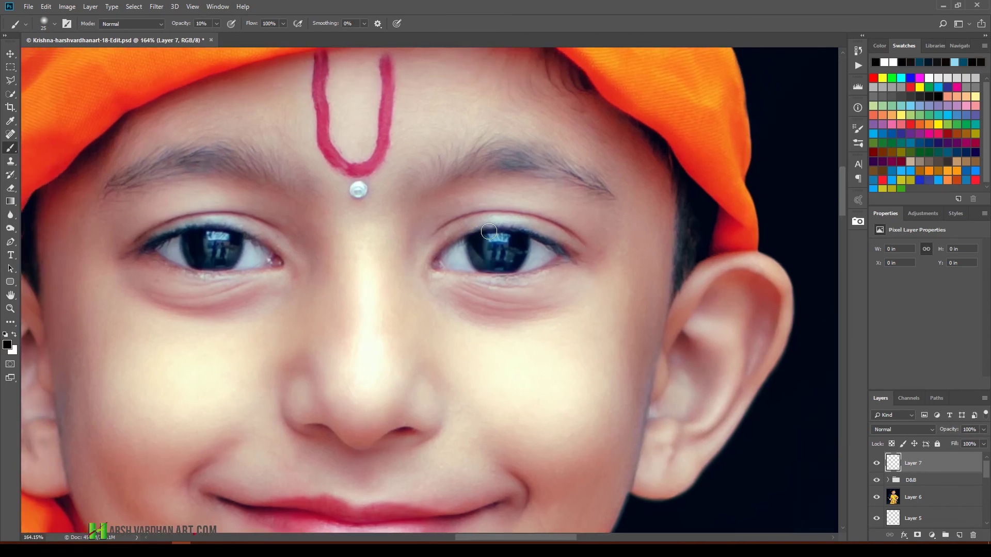
key("x")
mouse_move(489, 244)
left_mouse_down()
mouse_move(516, 249)
mouse_move(499, 253)
left_mouse_up()
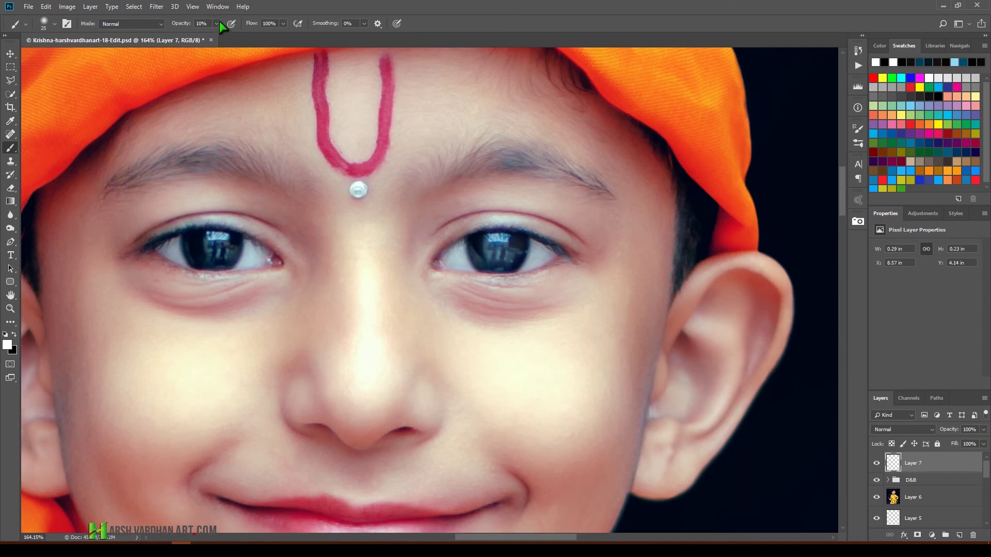
left_click(883, 433)
left_click(884, 305)
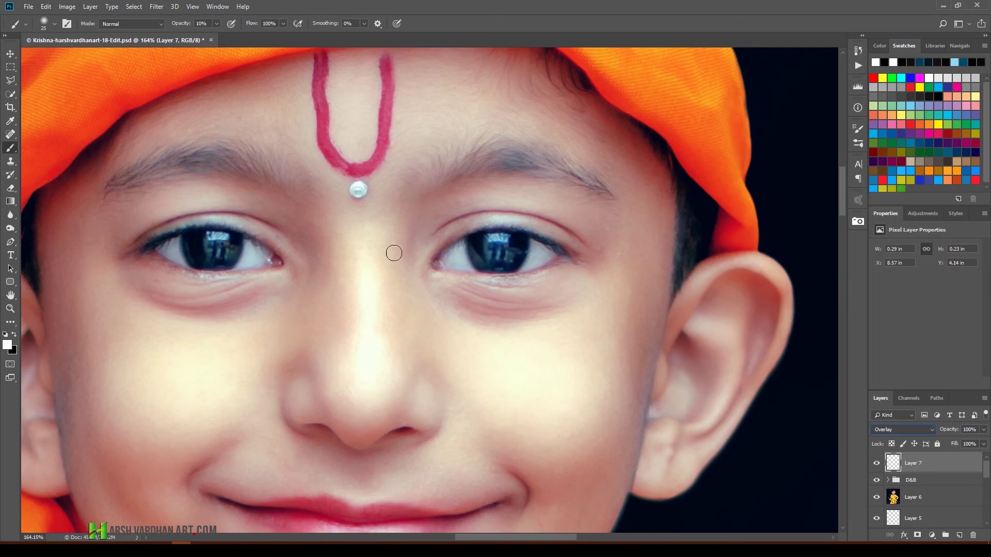
Step: Paint white over both irises on the Overlay layer, and compare the eyes with the layer hidden and shown
mouse_move(219, 245)
left_mouse_down()
mouse_move(213, 253)
mouse_move(227, 266)
mouse_move(213, 245)
mouse_move(225, 251)
mouse_move(212, 263)
mouse_move(218, 235)
mouse_move(219, 248)
mouse_move(233, 252)
left_mouse_up()
mouse_move(521, 257)
left_mouse_down()
mouse_move(512, 242)
mouse_move(481, 242)
mouse_move(506, 260)
left_mouse_up()
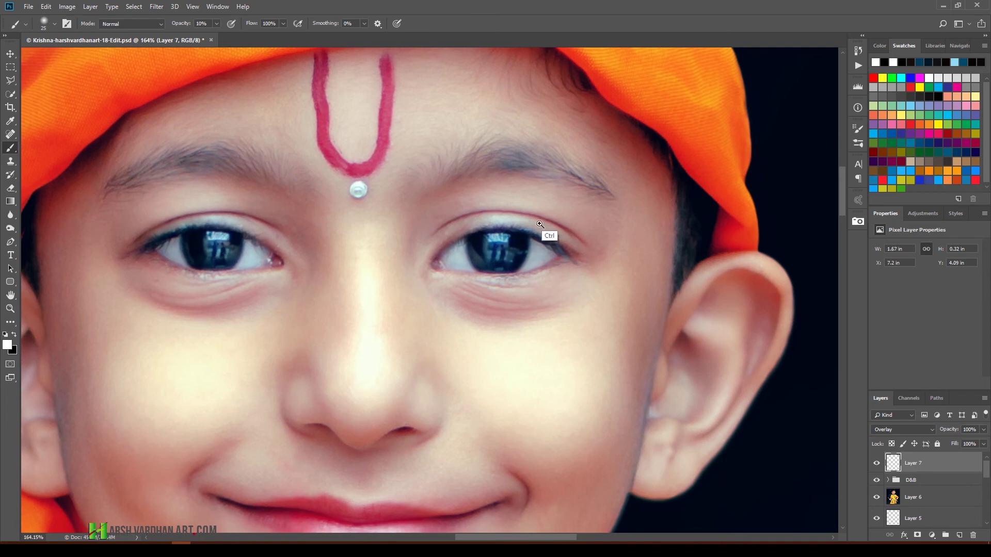
left_click_drag(605, 179, 546, 249)
left_click_drag(630, 239, 499, 276)
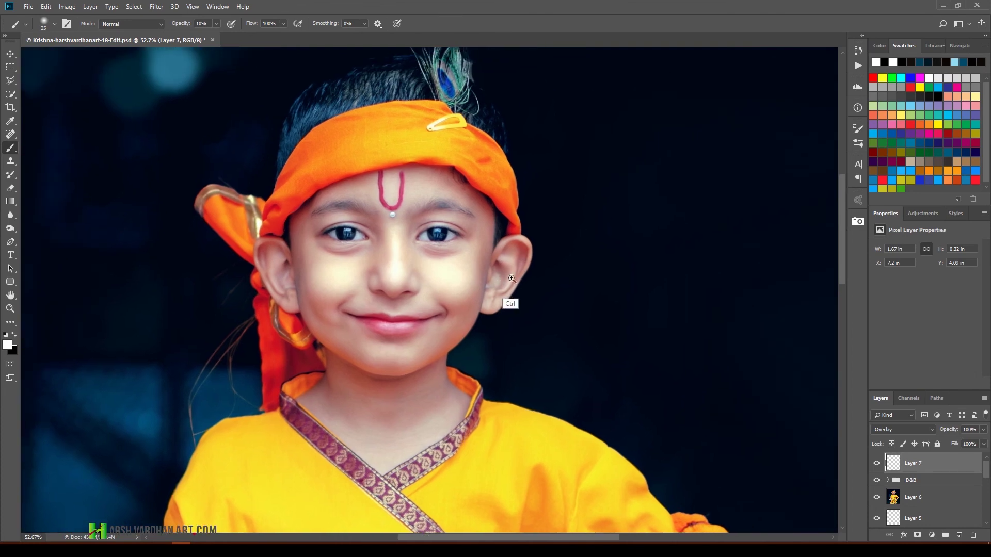
left_click(876, 464)
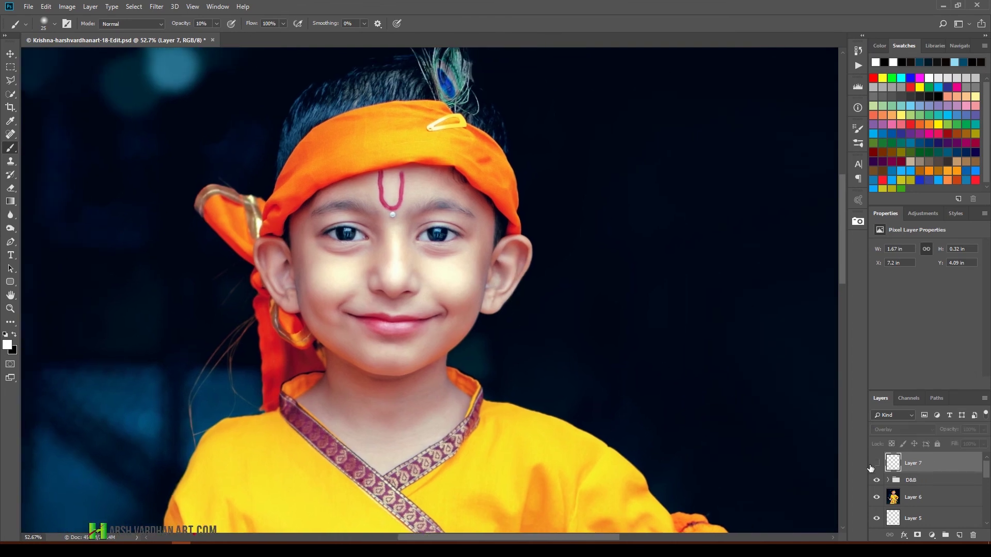
left_click(876, 463)
Step: Brighten the peacock feather, the hair and the side of the headband with white strokes on the Overlay layer
left_click_drag(491, 240, 463, 301)
left_click_drag(499, 270, 483, 290)
mouse_move(475, 221)
left_mouse_down()
mouse_move(522, 183)
mouse_move(513, 168)
mouse_move(490, 273)
mouse_move(475, 261)
left_mouse_up()
left_click_drag(473, 223, 480, 262)
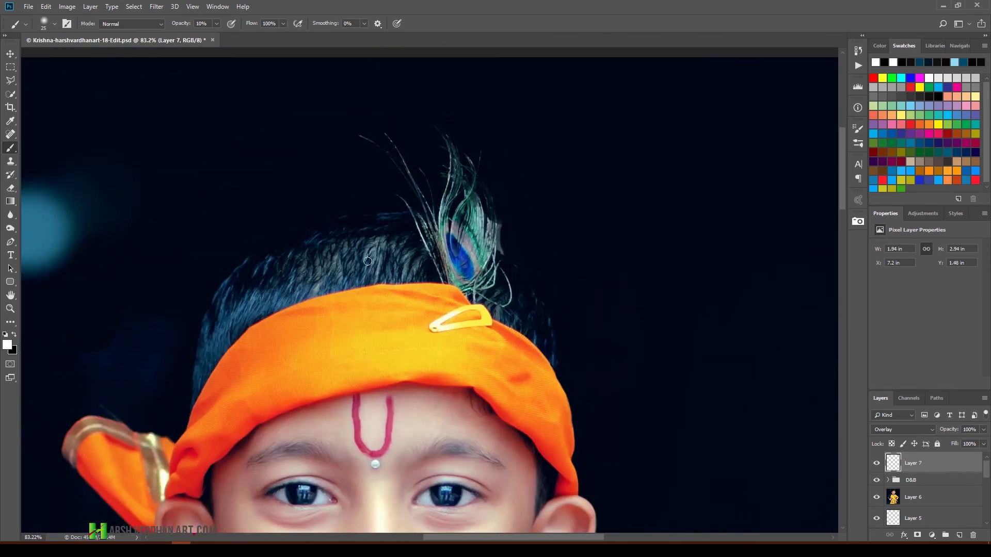
left_click_drag(250, 307, 303, 293)
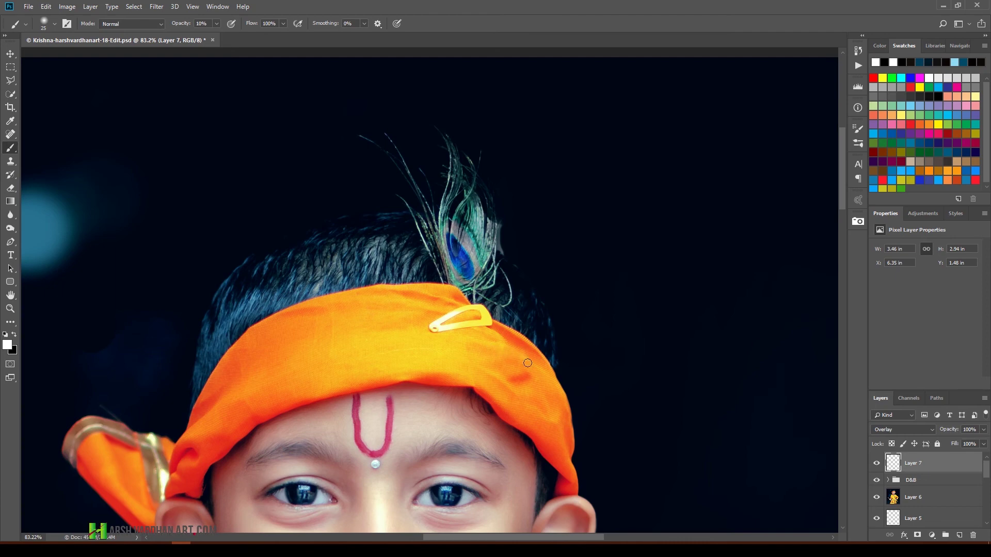
left_click_drag(545, 391, 564, 426)
Step: Brighten the headscarf's loose end beside the ear on the Overlay layer, and undo the last strokes
left_click_drag(247, 430, 314, 359)
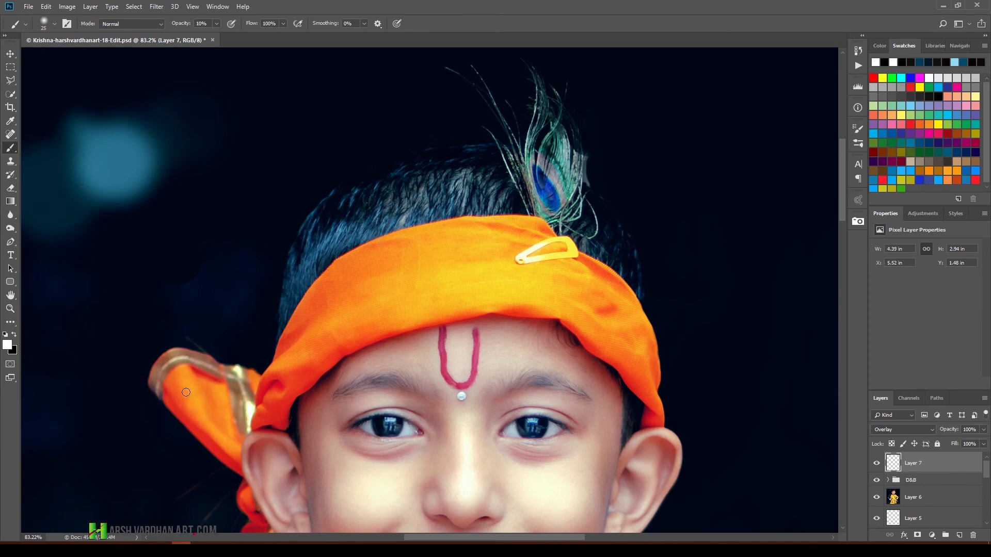
left_click_drag(310, 410, 296, 320)
left_click_drag(383, 400, 310, 434)
left_click_drag(457, 408, 446, 271)
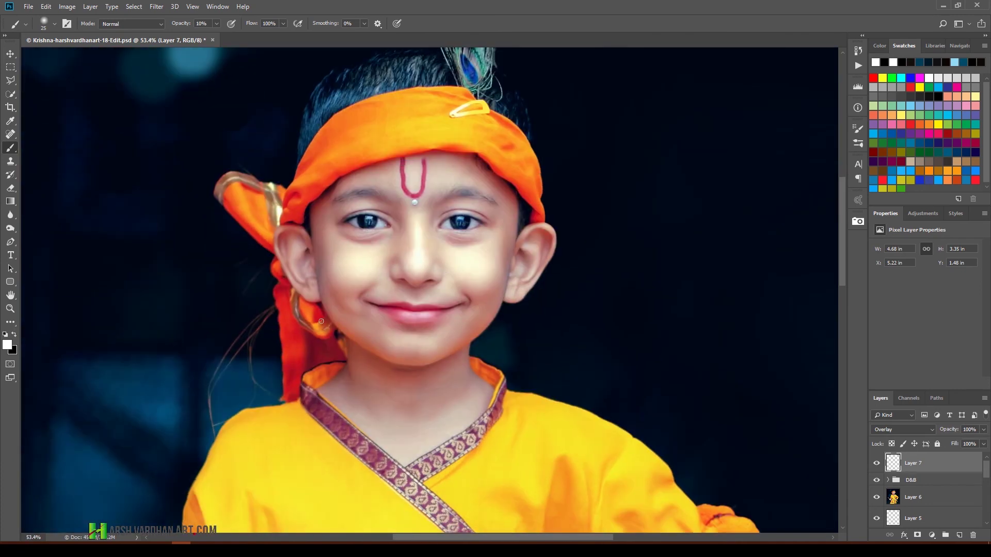
key("ctrl+alt+z")
key("ctrl+alt+z")
key("ctrl+alt+z")
Step: Check the whole figure and save the document
left_click_drag(453, 453, 467, 236)
left_click_drag(478, 429, 456, 173)
left_click_drag(519, 202, 580, 233)
left_click_drag(548, 172, 480, 240)
left_click_drag(444, 209, 516, 289)
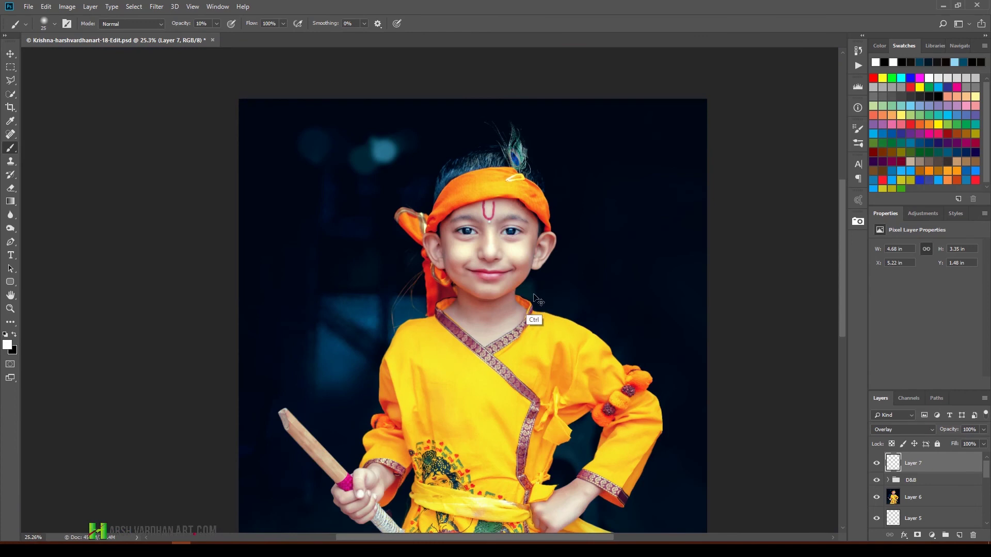
key("ctrl+s")
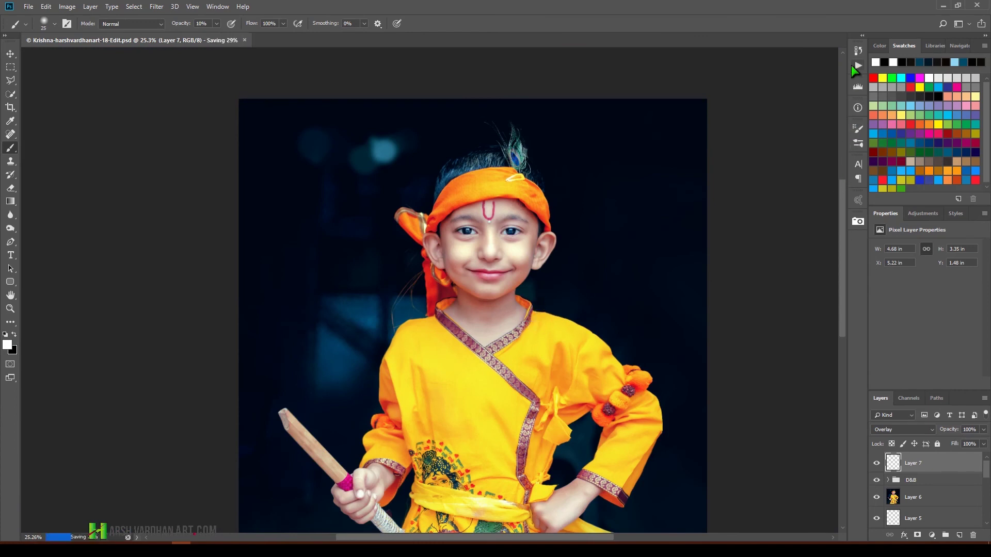
Step: Load the Post Editing action set from the Actions Presets folder
left_click(853, 67)
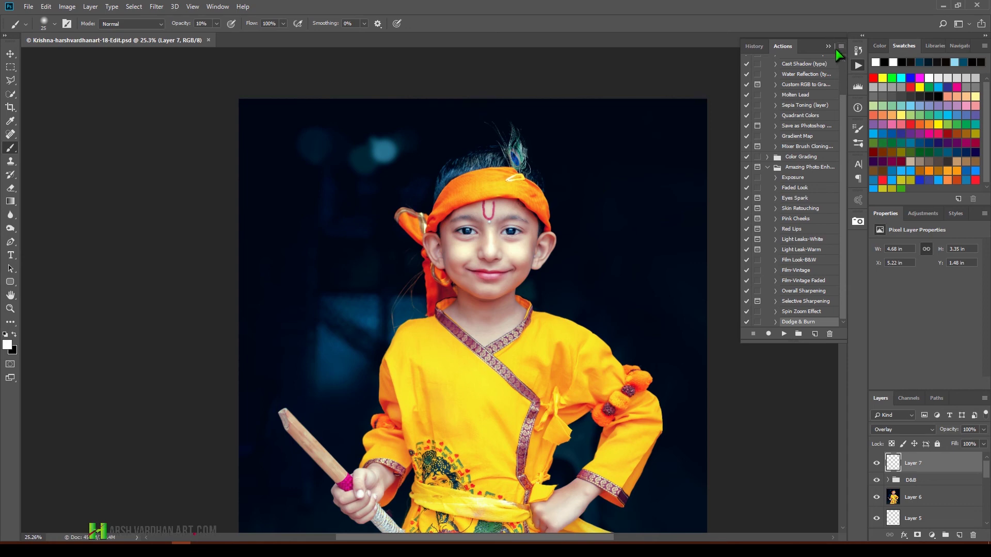
left_click(840, 46)
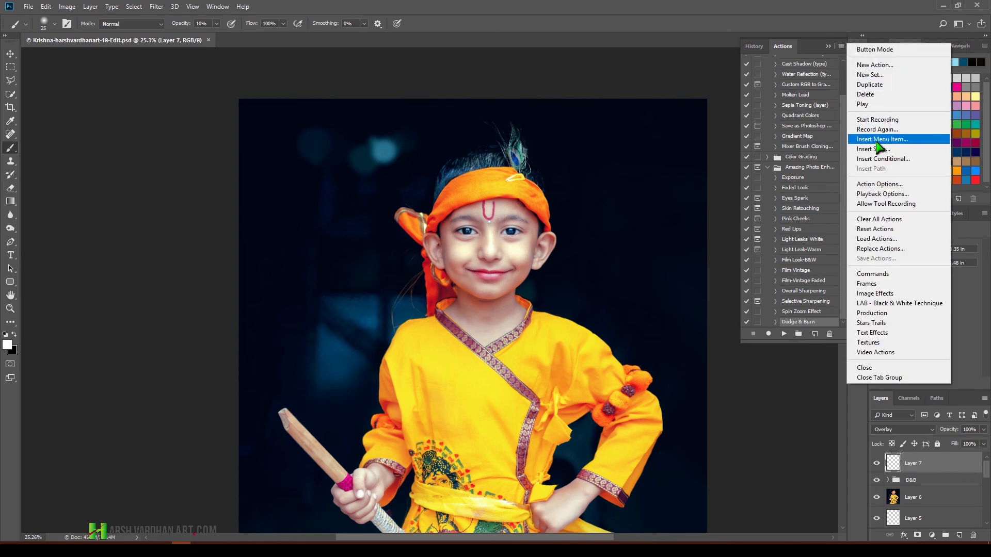
left_click(877, 240)
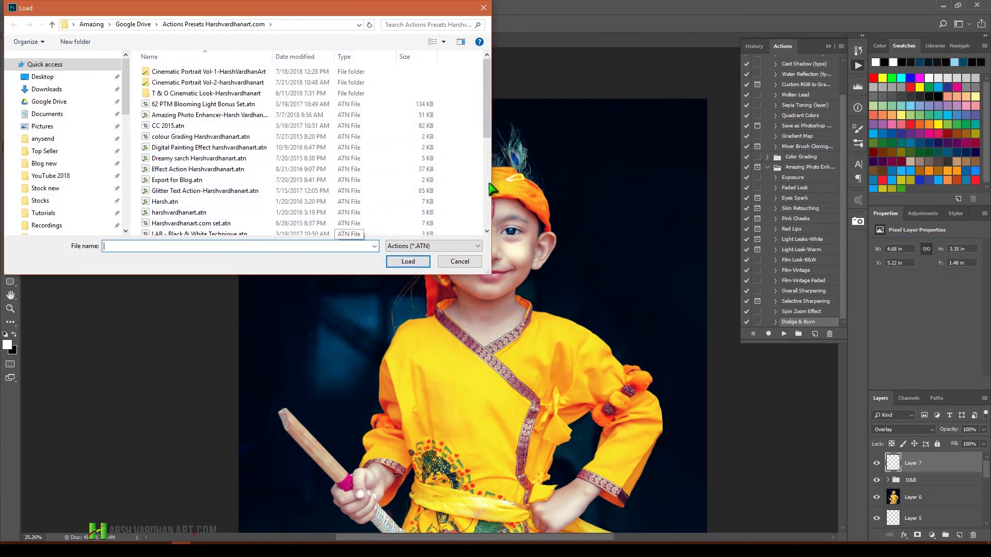
left_click_drag(487, 135, 494, 208)
double_click(178, 141)
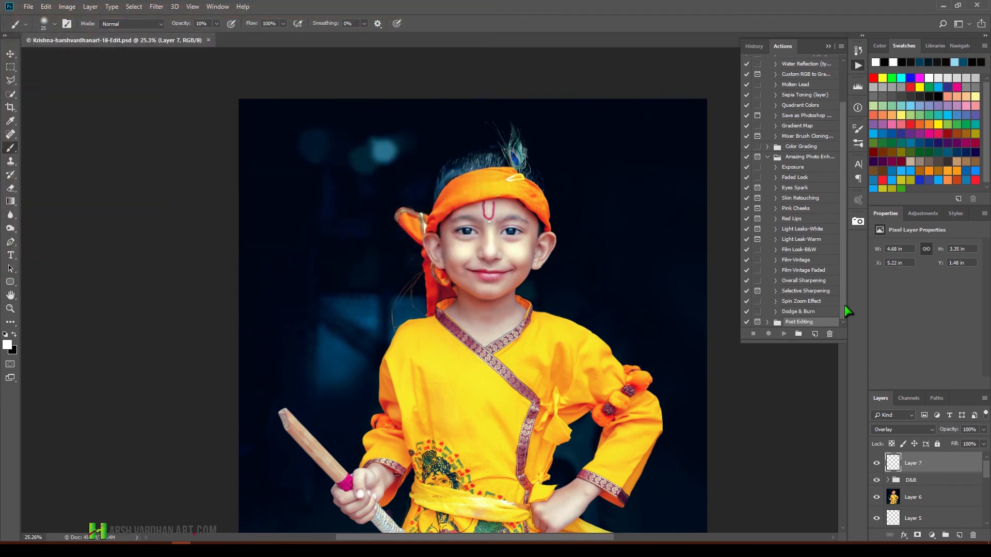
Step: Expand the Post Editing set to list its actions, and collapse the steps of Pro Sharpening
left_click(758, 322)
left_click(517, 208)
left_click(767, 322)
left_click_drag(844, 224, 833, 317)
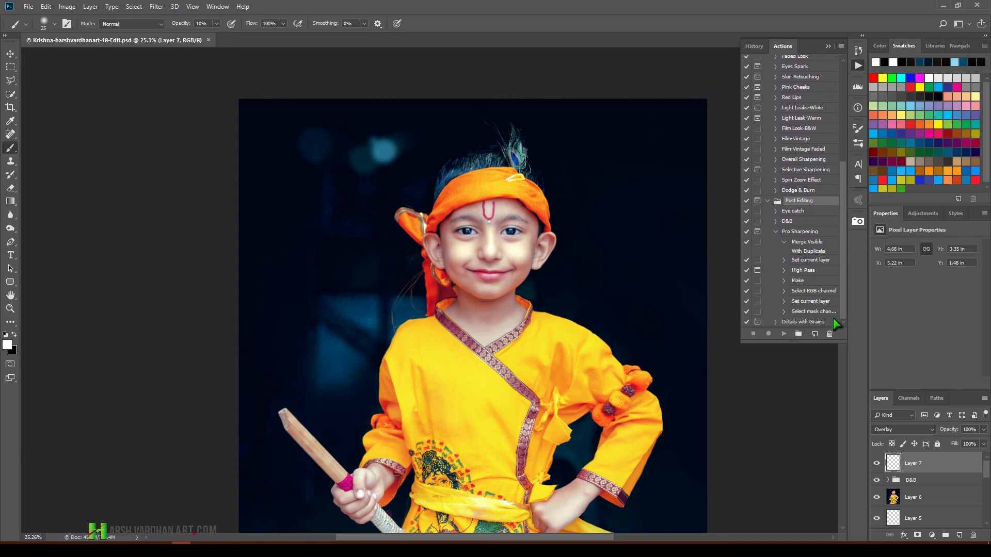
left_click(777, 233)
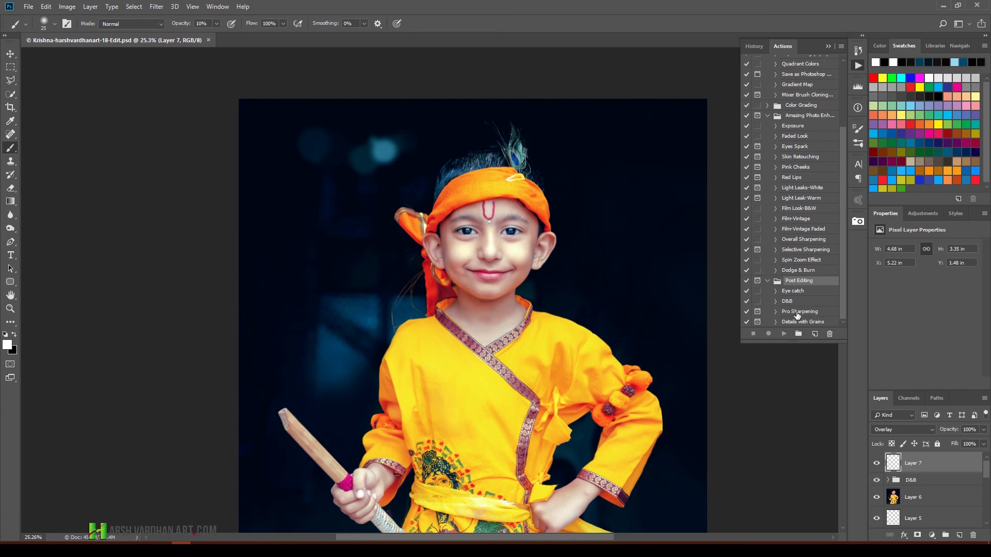
Step: Run the Pro Sharpening action on the portrait, accepting a High Pass radius of 1.1 pixels
left_click(796, 313)
left_click(784, 334)
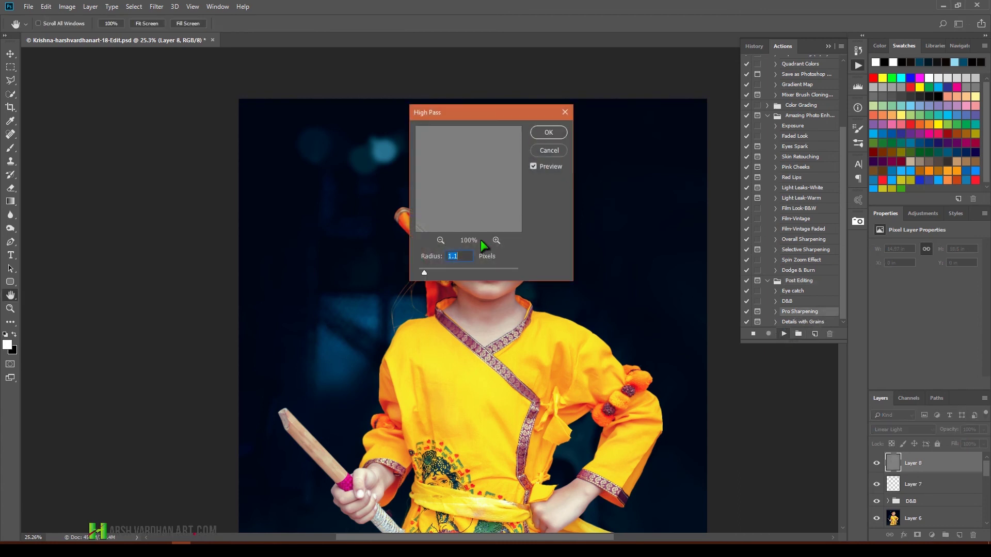
left_click(547, 133)
left_click_drag(515, 249, 619, 311)
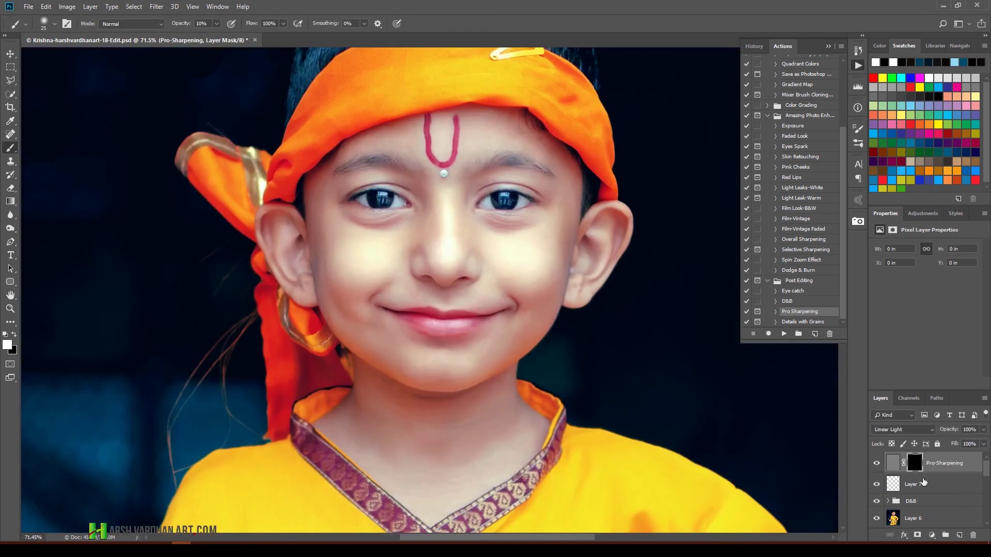
Step: Paint the Pro-Sharpening layer's mask white over the hair, peacock feather and headband, using a size 80 brush at 100% opacity
left_click(910, 462, "shift")
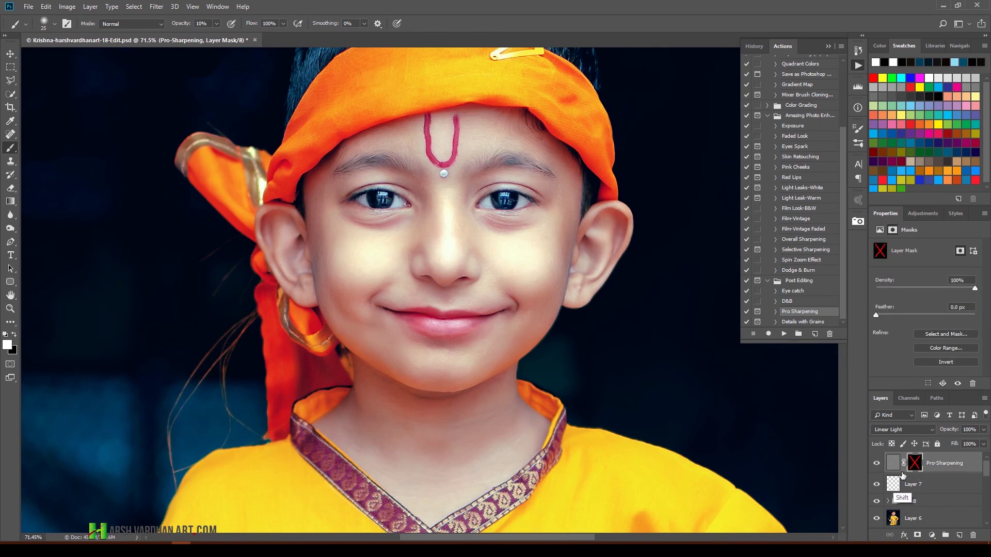
left_click(914, 463, "shift")
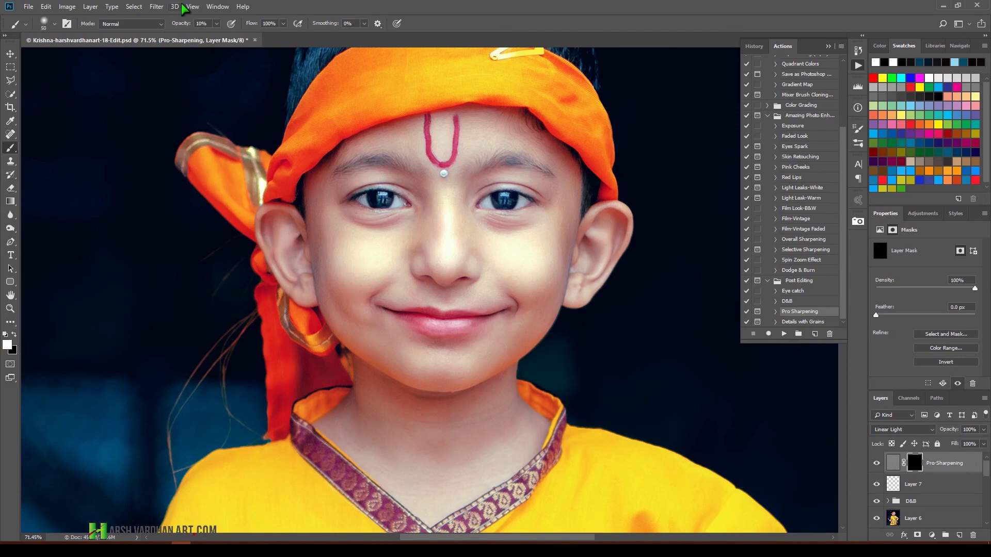
key("0")
left_click_drag(440, 252, 439, 419)
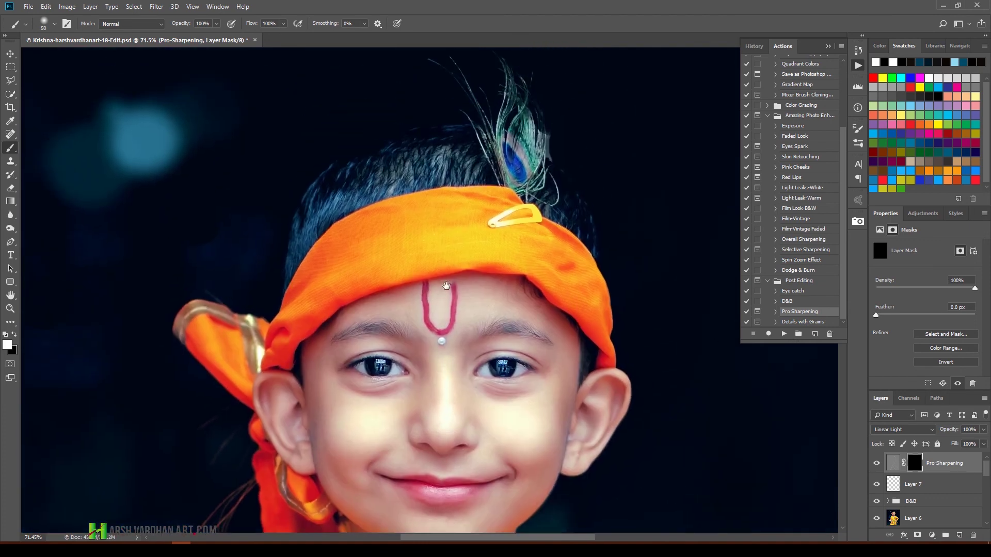
key("bracketright")
key("bracketright")
key("bracketright")
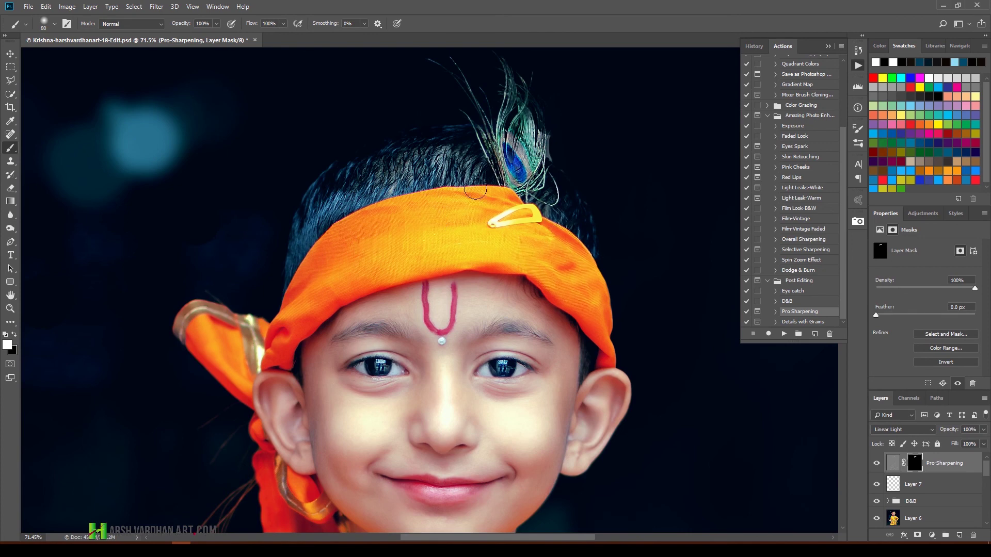
mouse_move(495, 320)
left_mouse_down()
mouse_move(465, 226)
mouse_move(465, 188)
left_mouse_up()
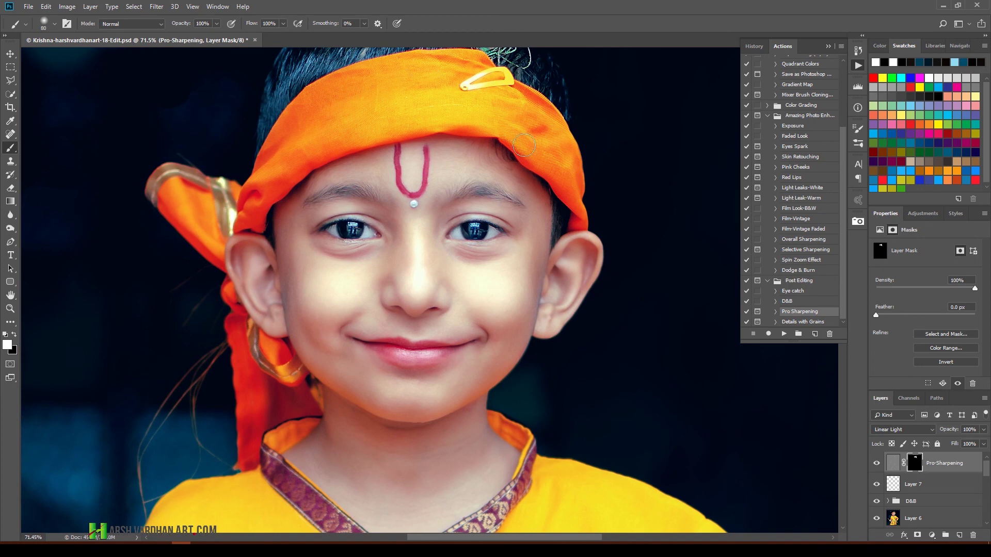
Step: Reveal the sharpening along the tunic's collar and patterned trim by painting the Pro-Sharpening mask white
left_click_drag(529, 462, 498, 327)
left_click_drag(452, 419, 442, 293)
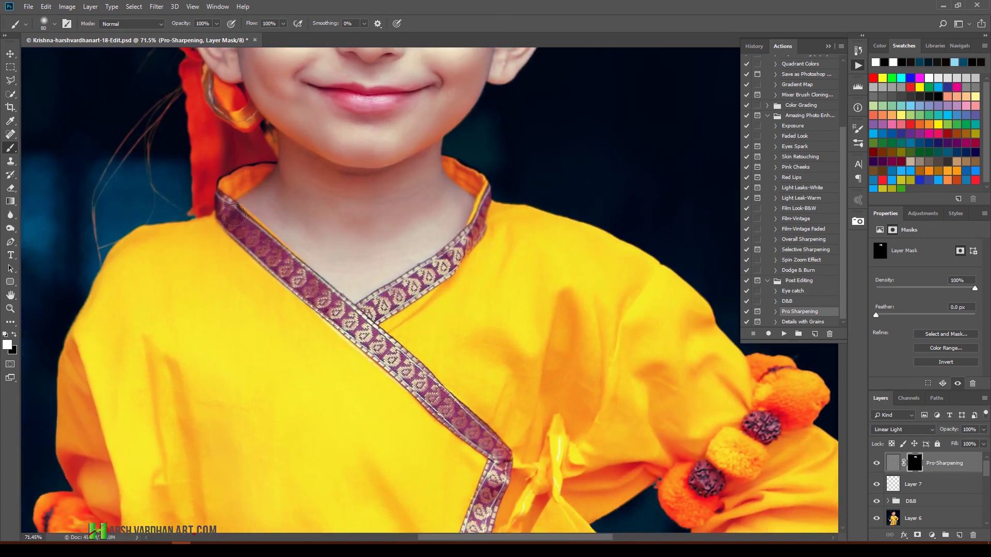
left_click_drag(499, 483, 483, 282)
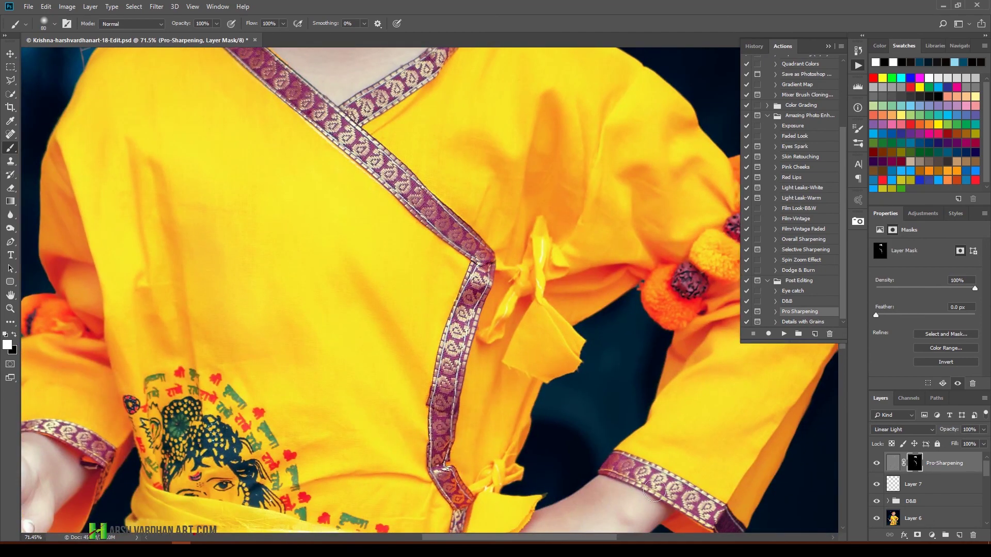
mouse_move(337, 387)
left_mouse_down()
mouse_move(425, 289)
mouse_move(332, 257)
left_mouse_up()
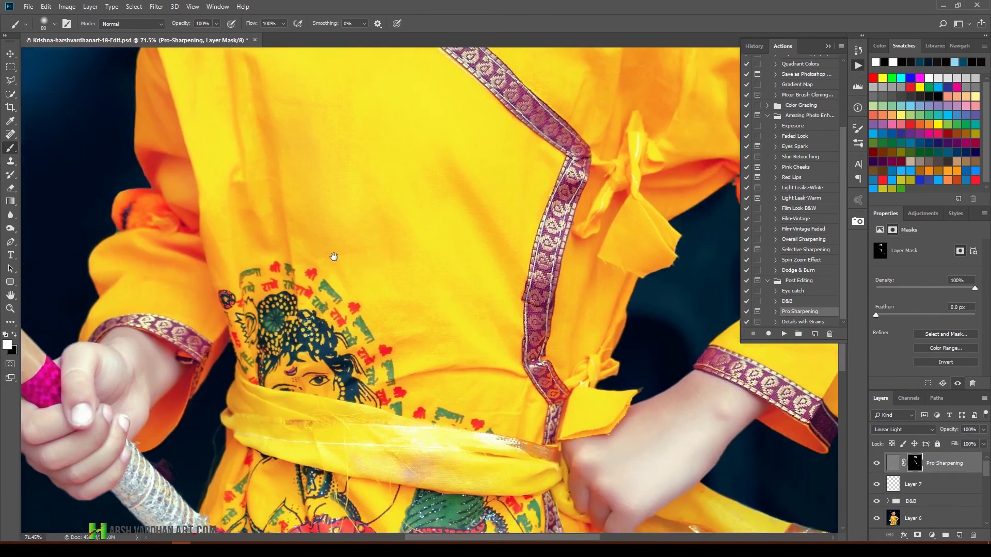
key("x")
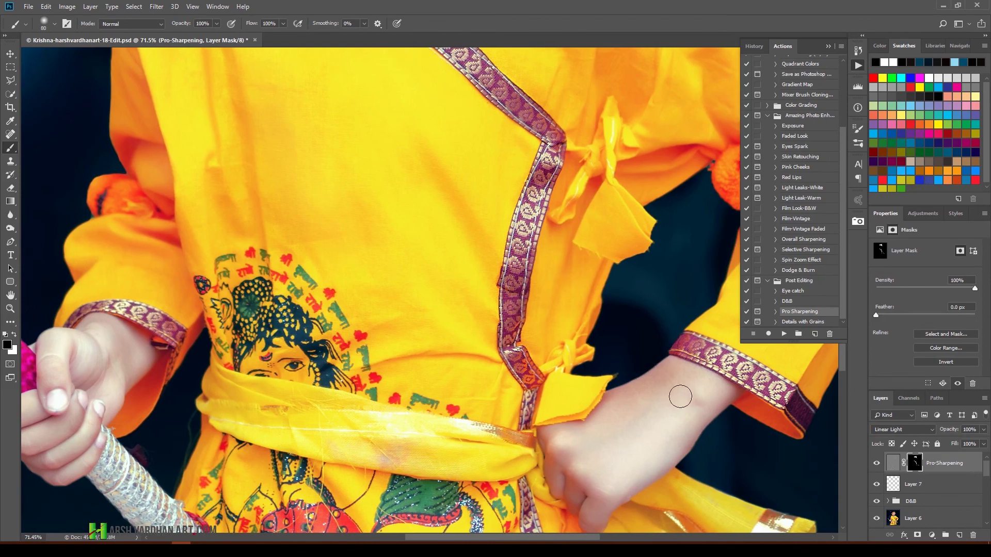
key("x")
Step: Paint the sharpening onto the stick's silver-wrapped handle and its wooden section
left_click_drag(329, 400, 515, 294)
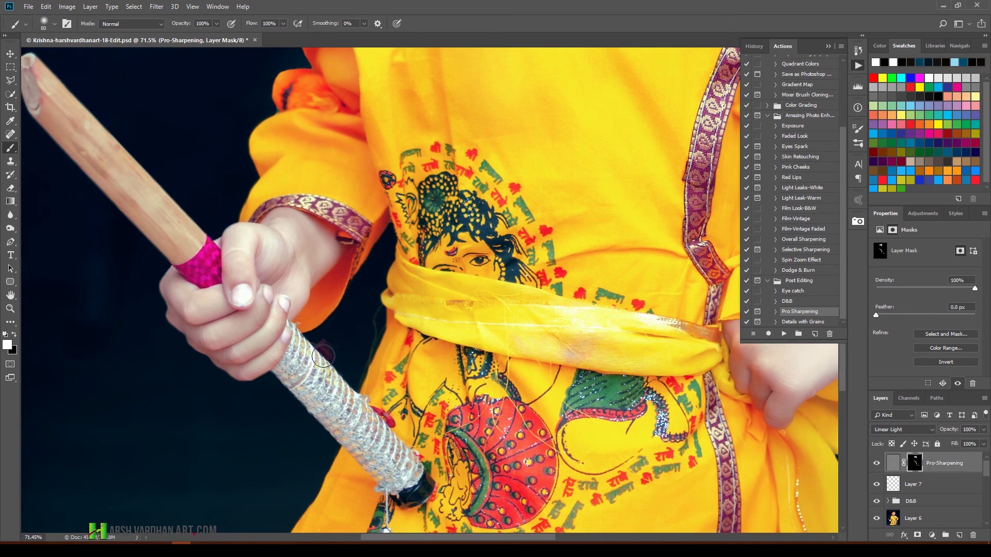
left_click_drag(303, 365, 366, 444)
left_click_drag(194, 244, 294, 356)
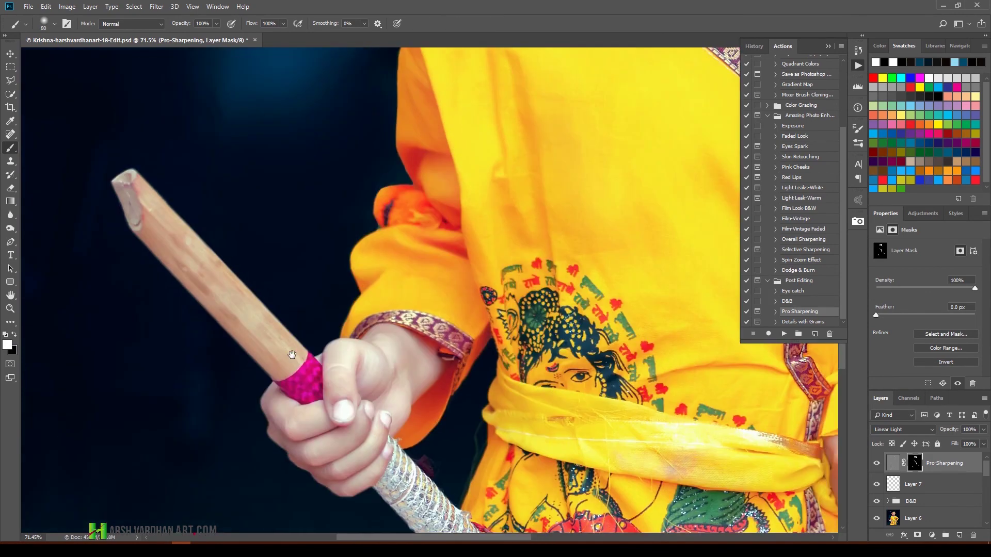
mouse_move(124, 209)
left_mouse_down()
mouse_move(313, 386)
mouse_move(308, 373)
left_mouse_up()
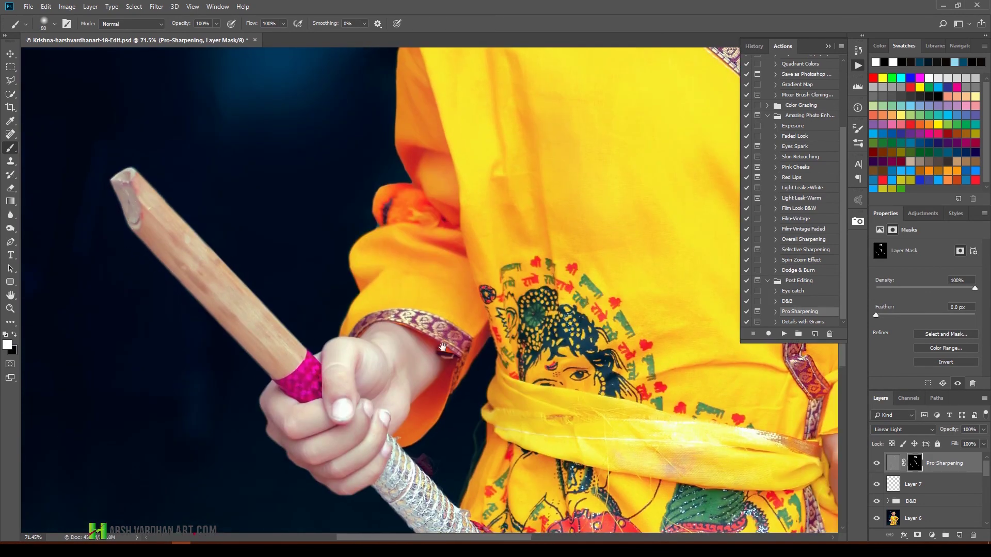
Step: Compare the portrait close up with the Pro-Sharpening layer hidden and shown
left_click_drag(389, 152, 394, 403)
mouse_move(627, 126)
left_mouse_down()
mouse_move(444, 337)
mouse_move(362, 415)
mouse_move(341, 520)
left_mouse_up()
left_click_drag(554, 214, 524, 223)
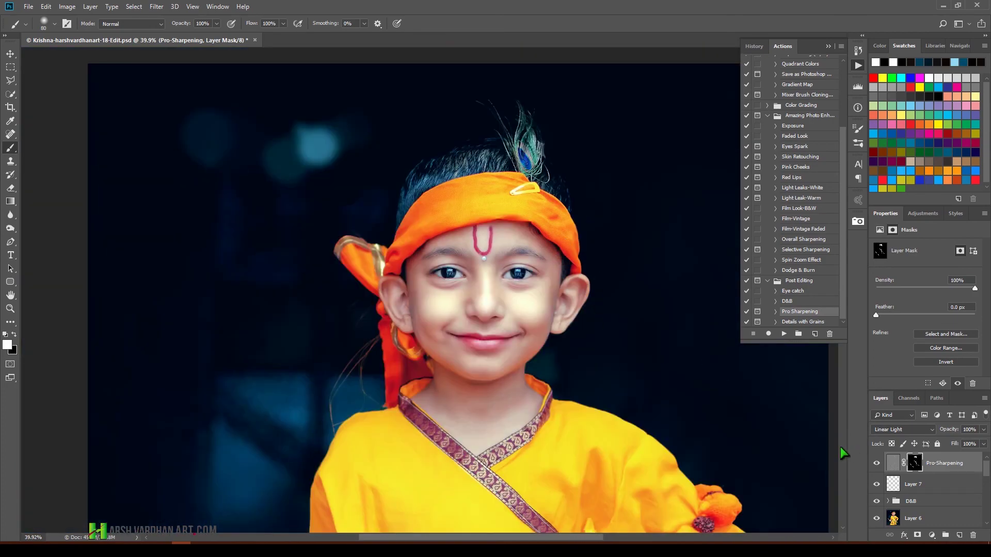
left_click_drag(627, 299, 675, 336)
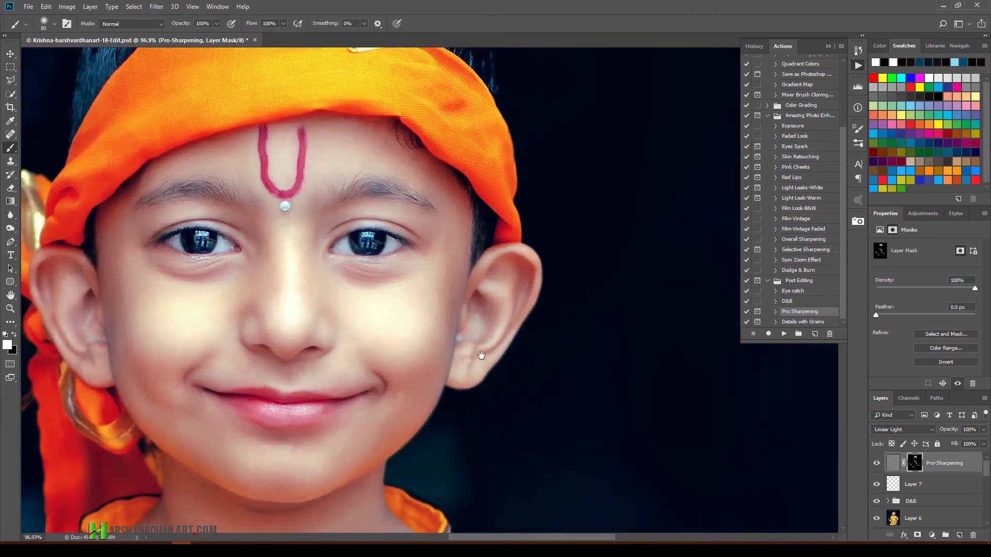
left_click_drag(481, 352, 556, 333)
left_click(877, 464)
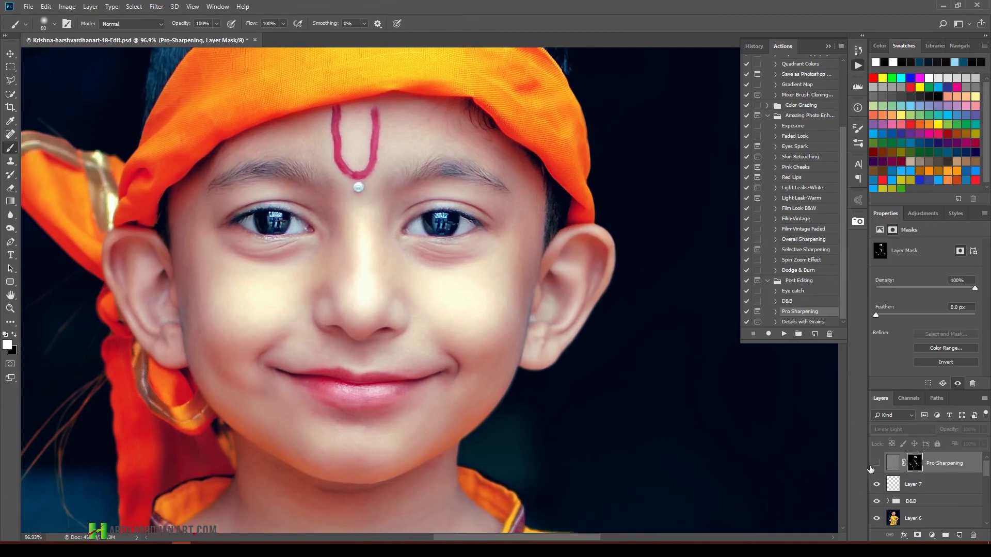
left_click(876, 464)
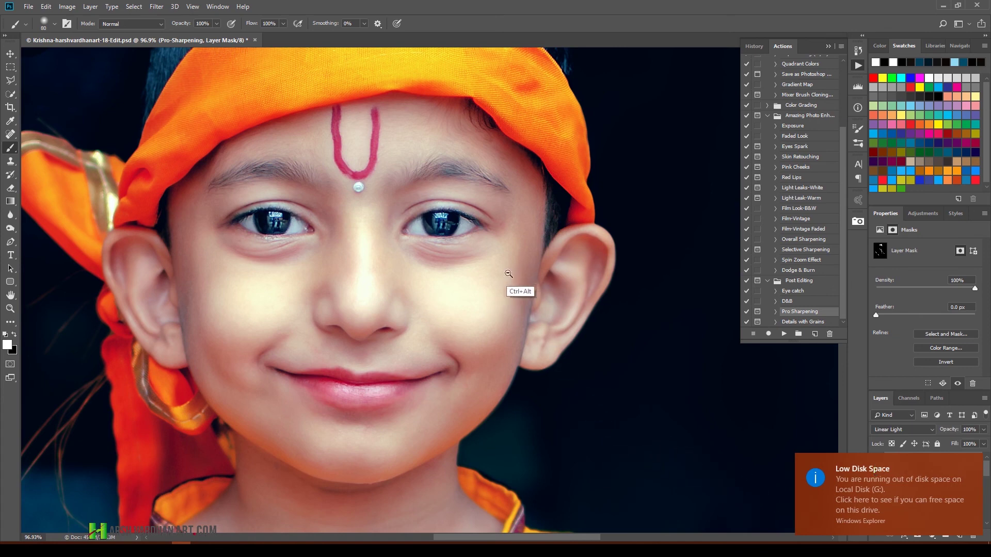
Step: Save the document and review the whole figure
left_click_drag(525, 264, 458, 284)
key("ctrl+s")
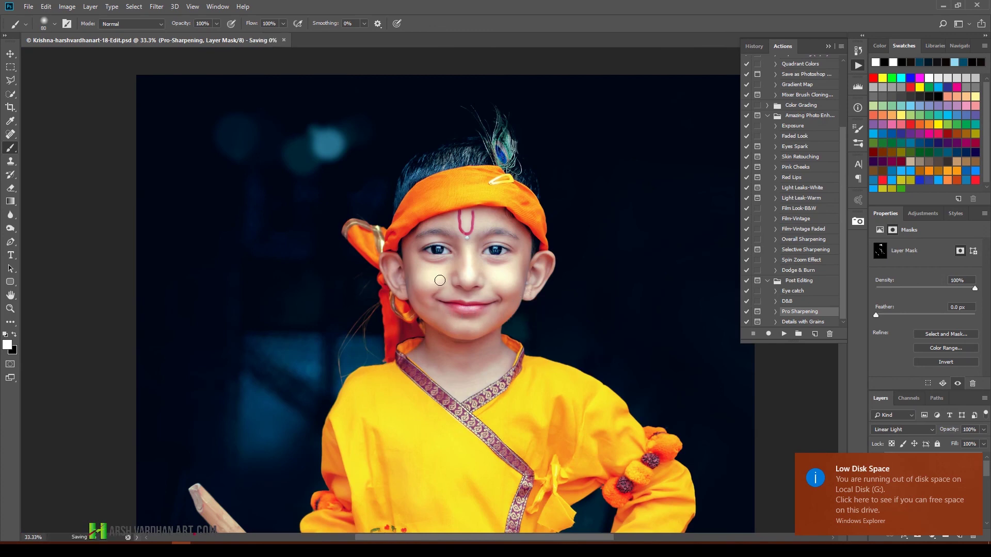
left_click_drag(582, 241, 548, 284)
left_click_drag(490, 311, 523, 312)
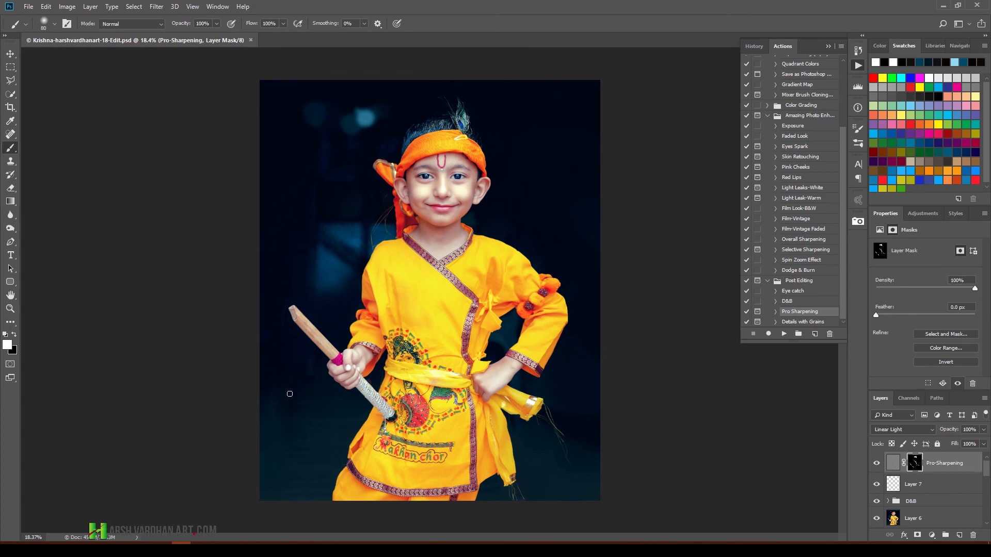
Step: Crop a narrow strip off both vertical sides of the portrait and save the document
key("c")
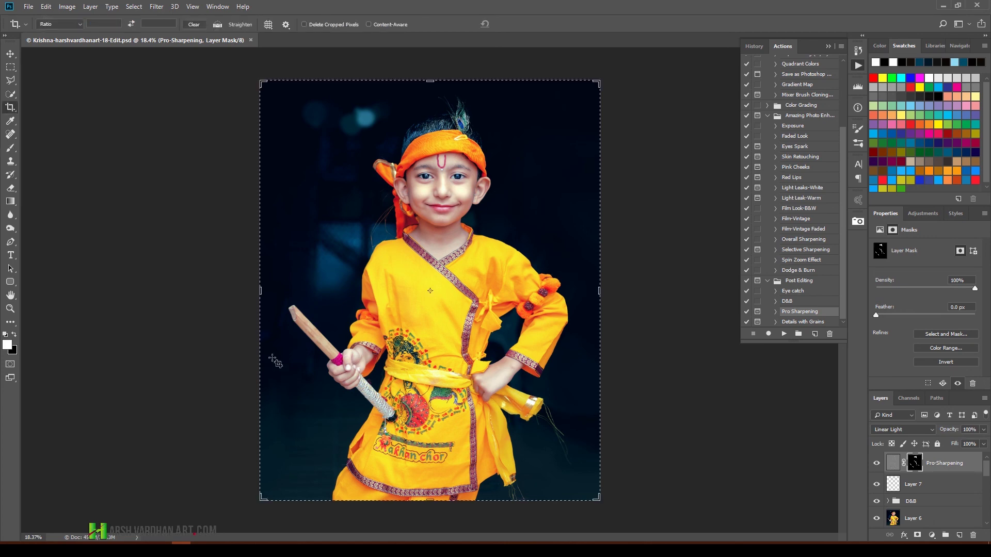
left_click_drag(267, 285, 273, 284)
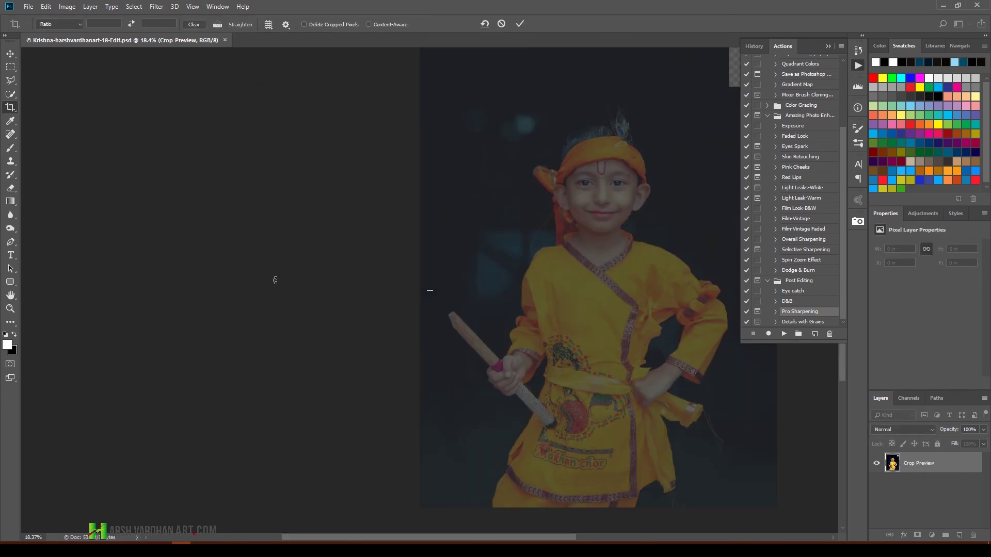
key("Escape")
left_click_drag(260, 293, 267, 293)
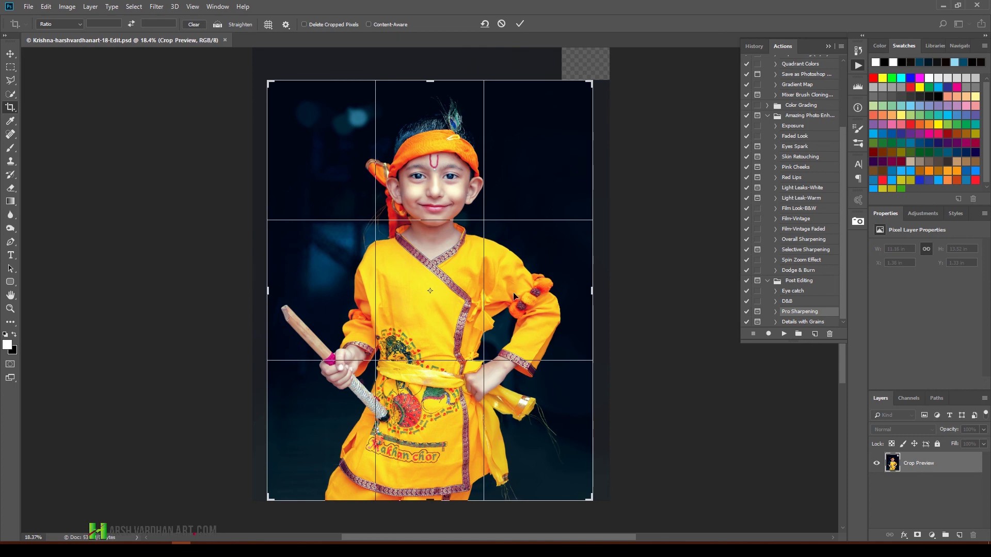
left_click_drag(592, 290, 587, 291)
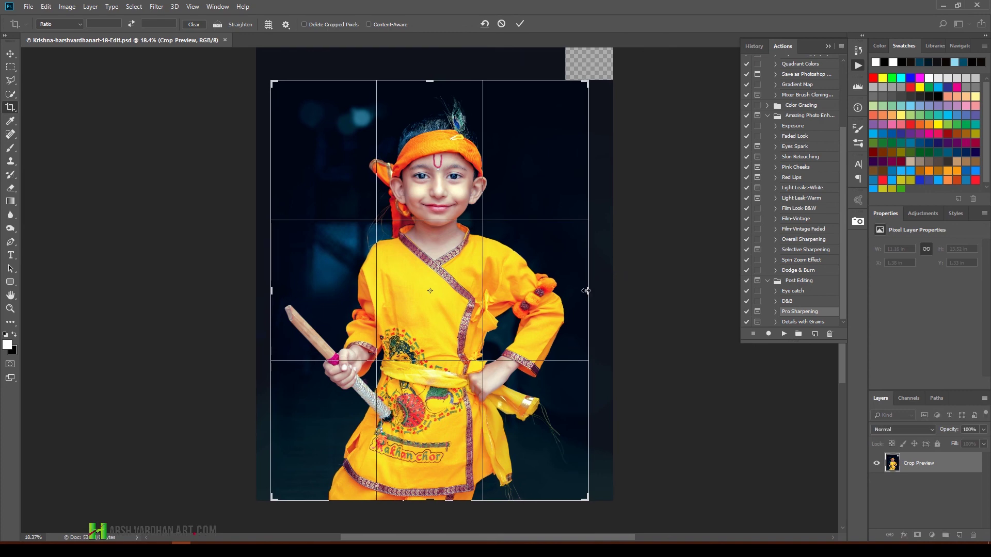
key("Return")
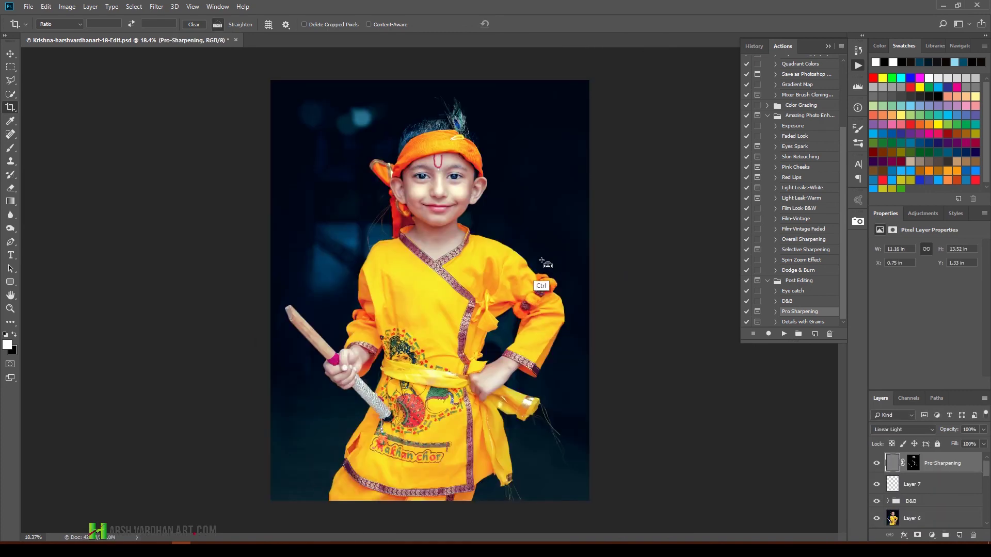
key("ctrl+s")
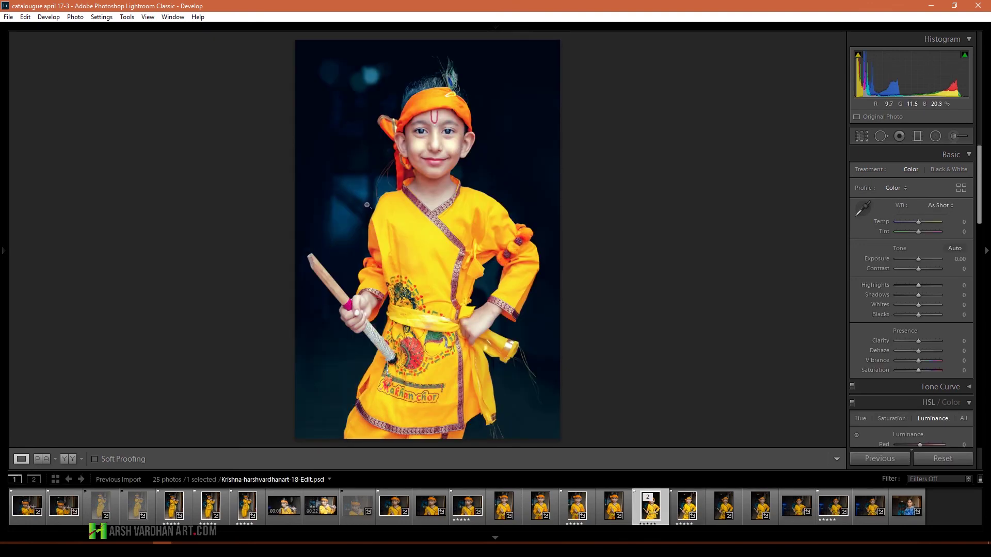
Step: In Lightroom, select the original DNG together with the edited PSD and open both in Compare view
left_click(613, 508)
left_click(650, 508)
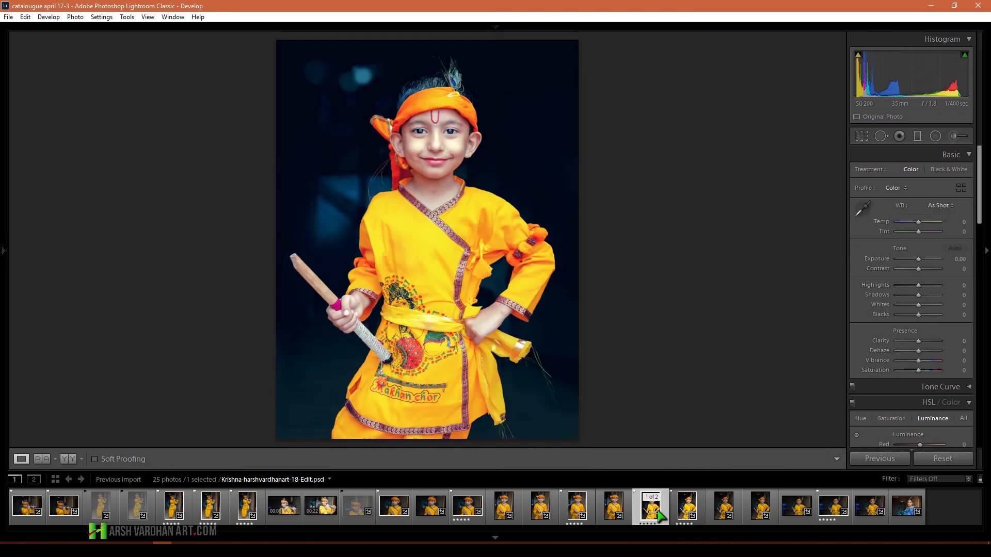
left_click(682, 511)
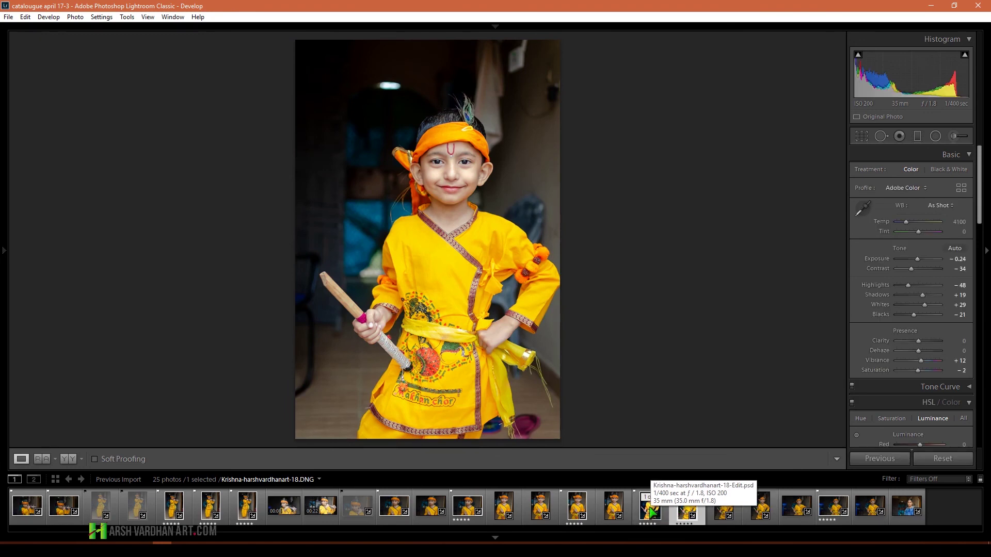
left_click(650, 508, "ctrl")
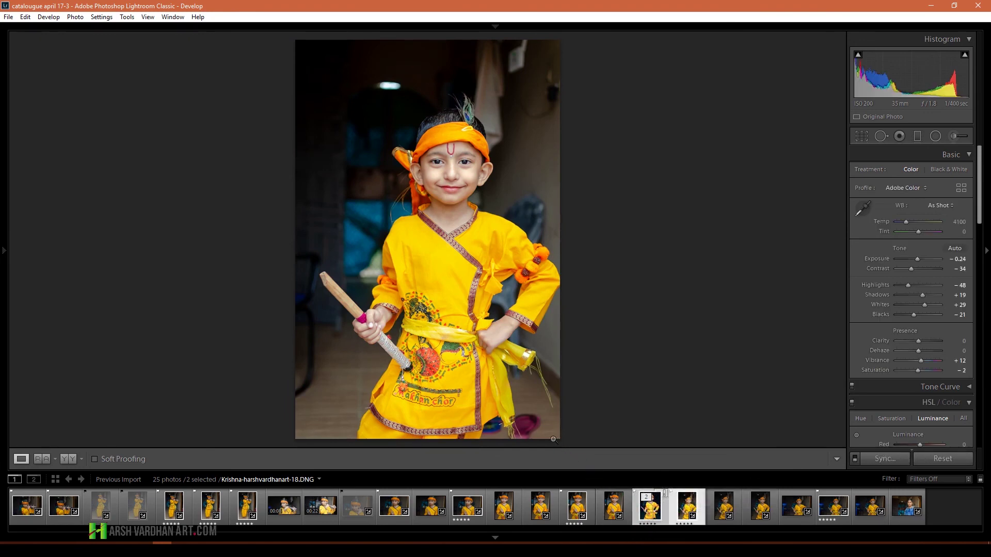
key("c")
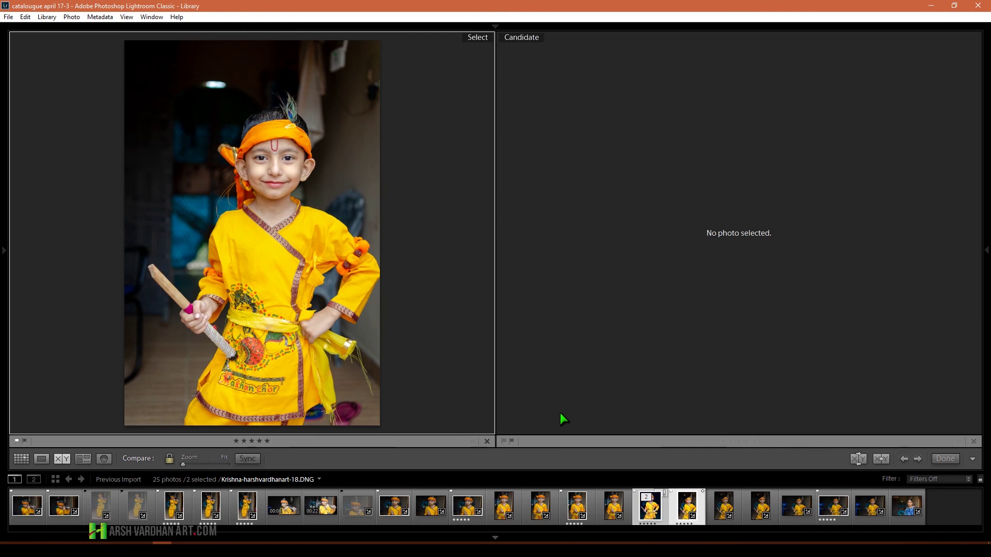